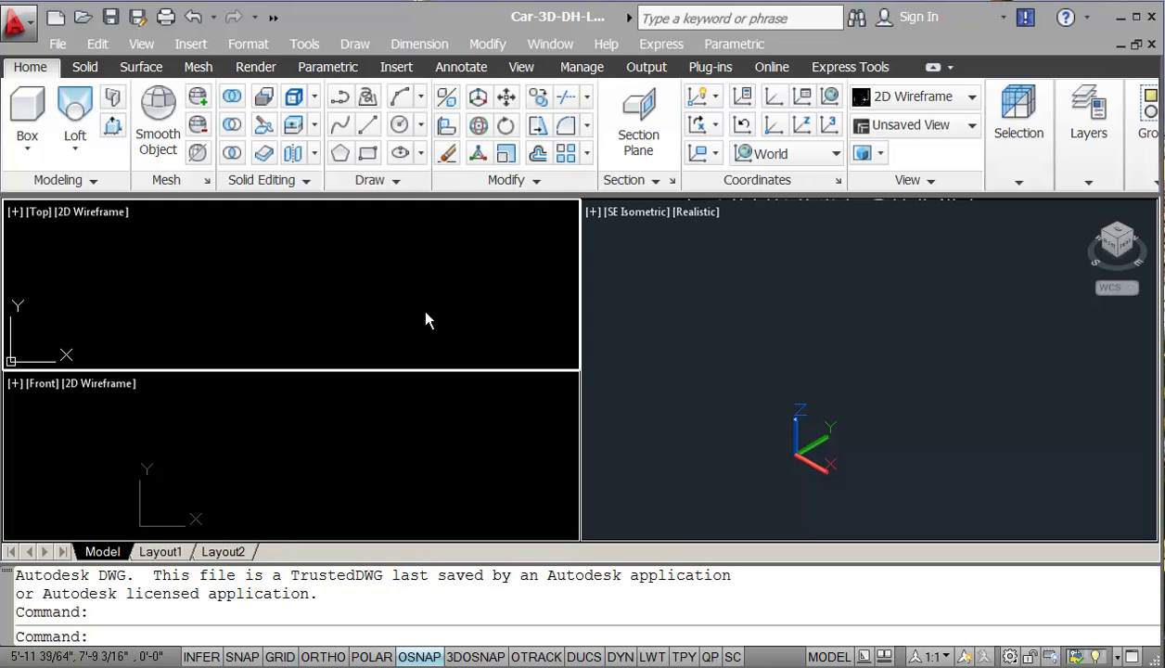
Draw a rectangle in the Top viewport from corner 0,0 to corner 39,26
click(399, 306)
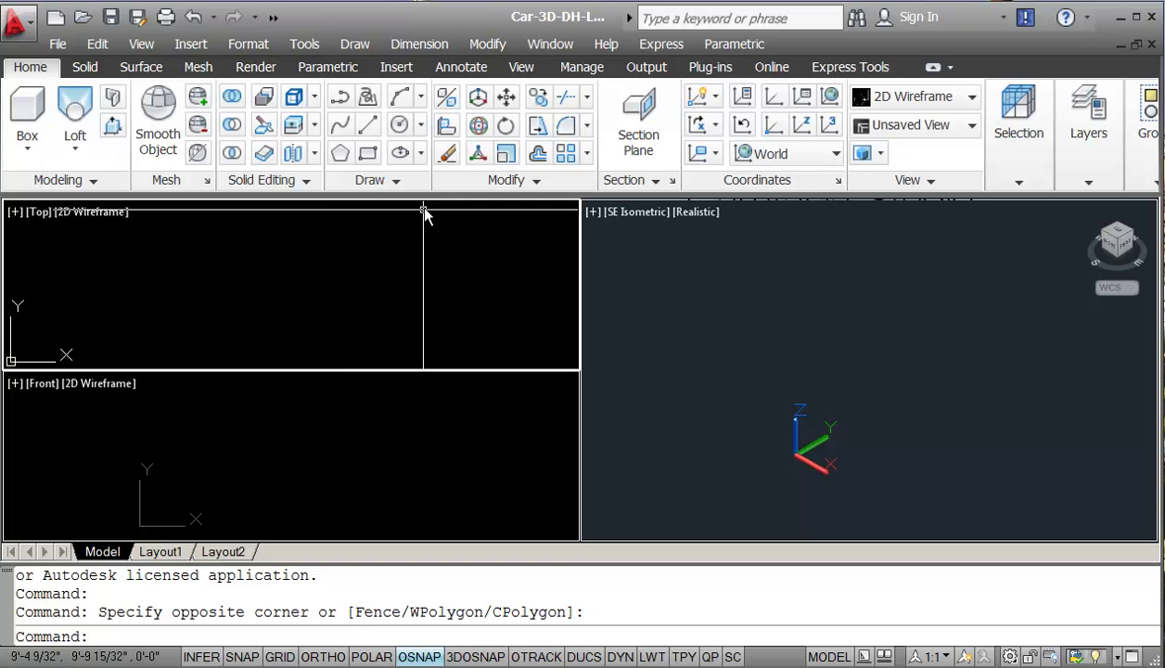
click(366, 153)
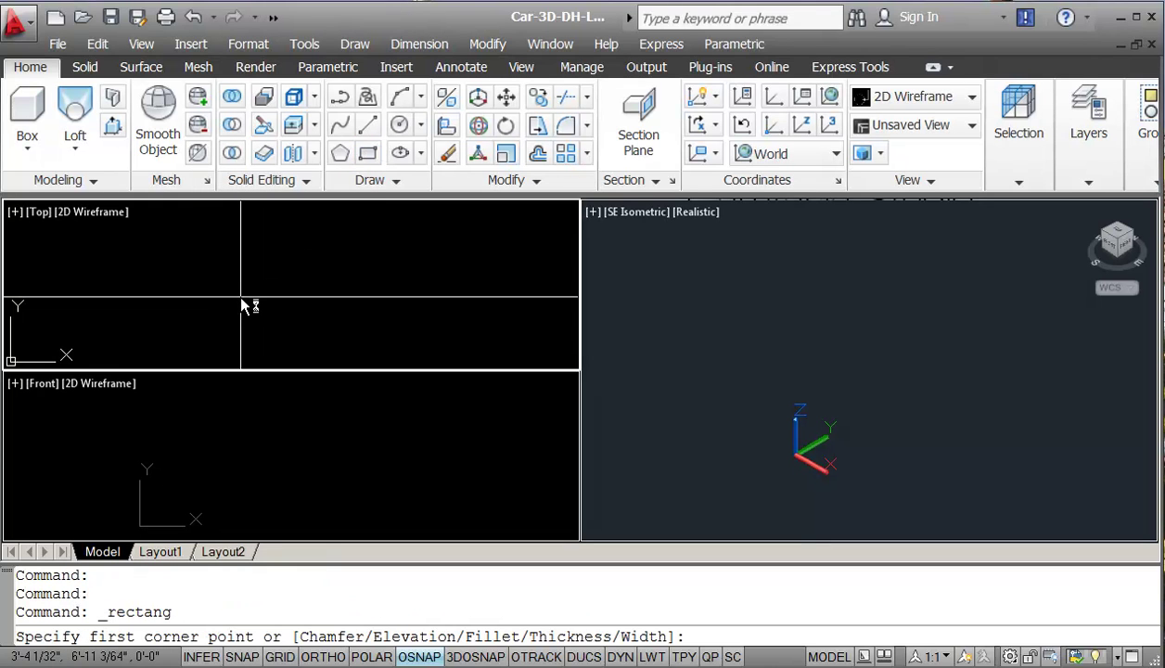
text(0,0)
key(Return)
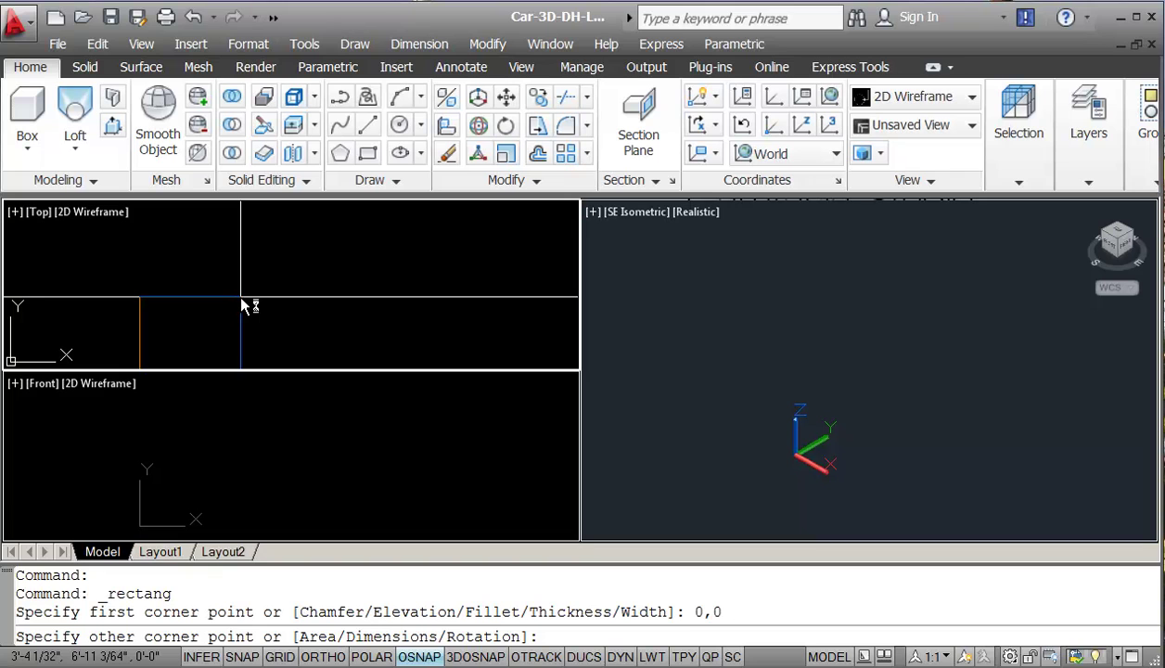
text(39,26)
key(Return)
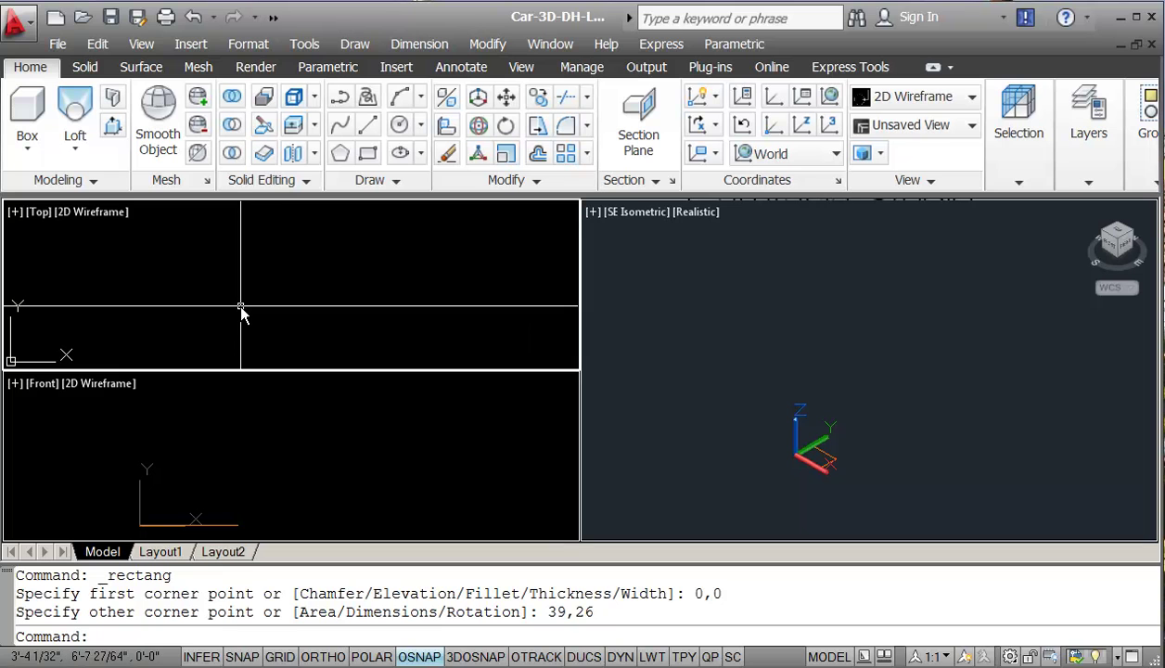
click(239, 306)
click(240, 307)
text(z)
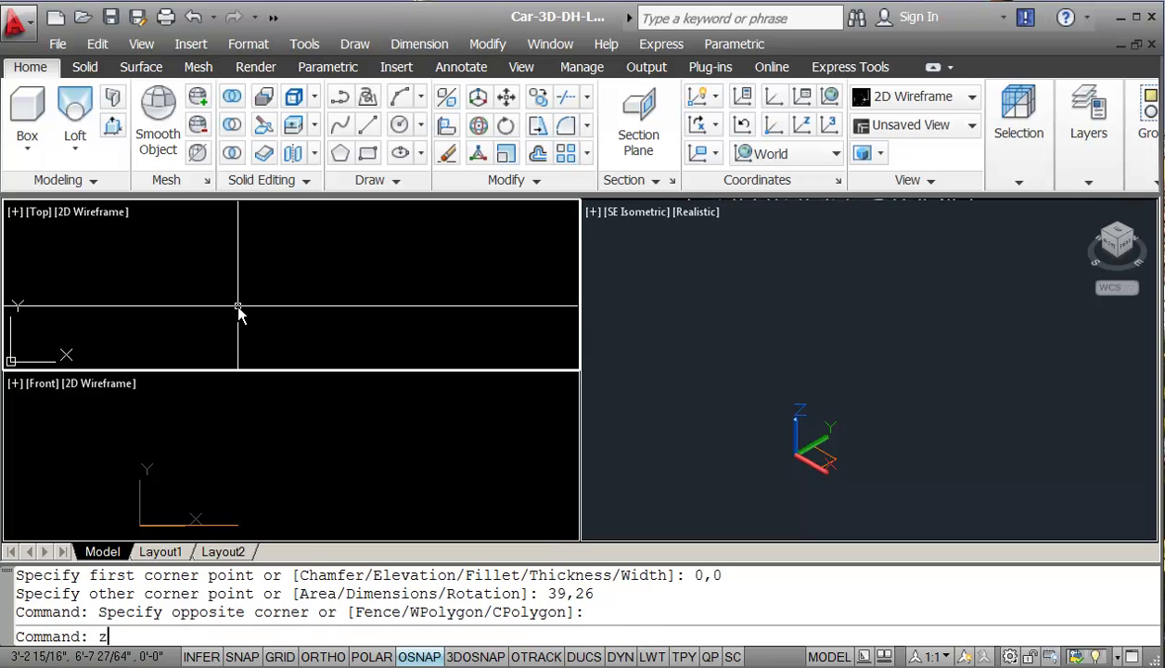
key(Return)
text(e)
key(Return)
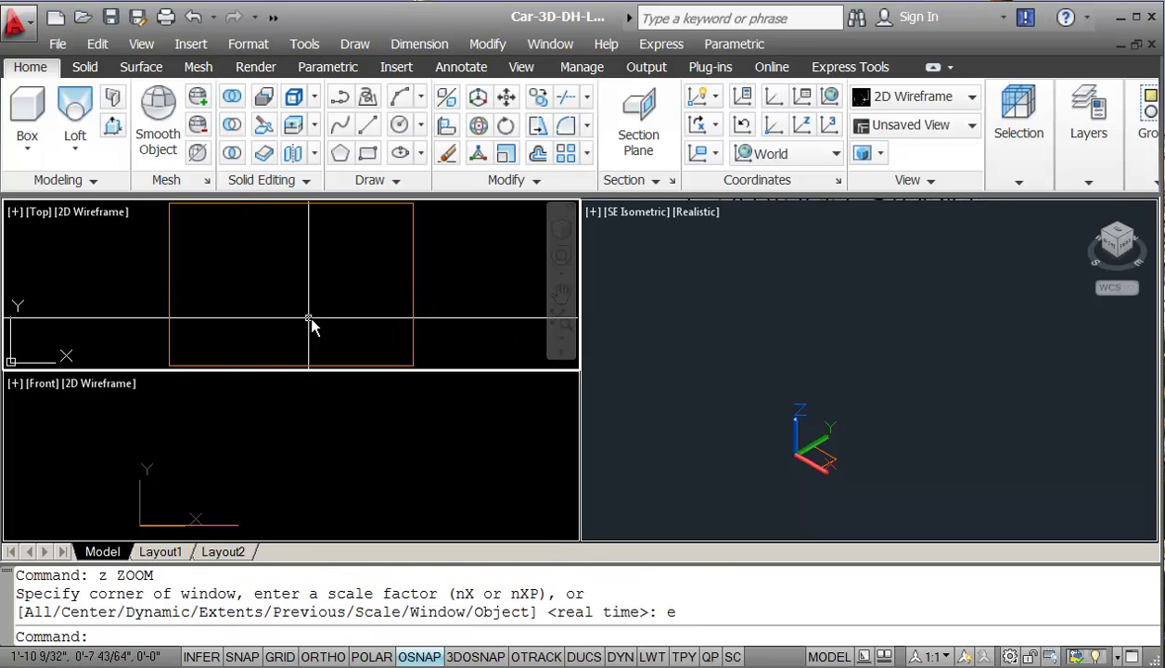
In the Front viewport, turn Ortho on and copy the rectangle 6 inches straight up
click(271, 442)
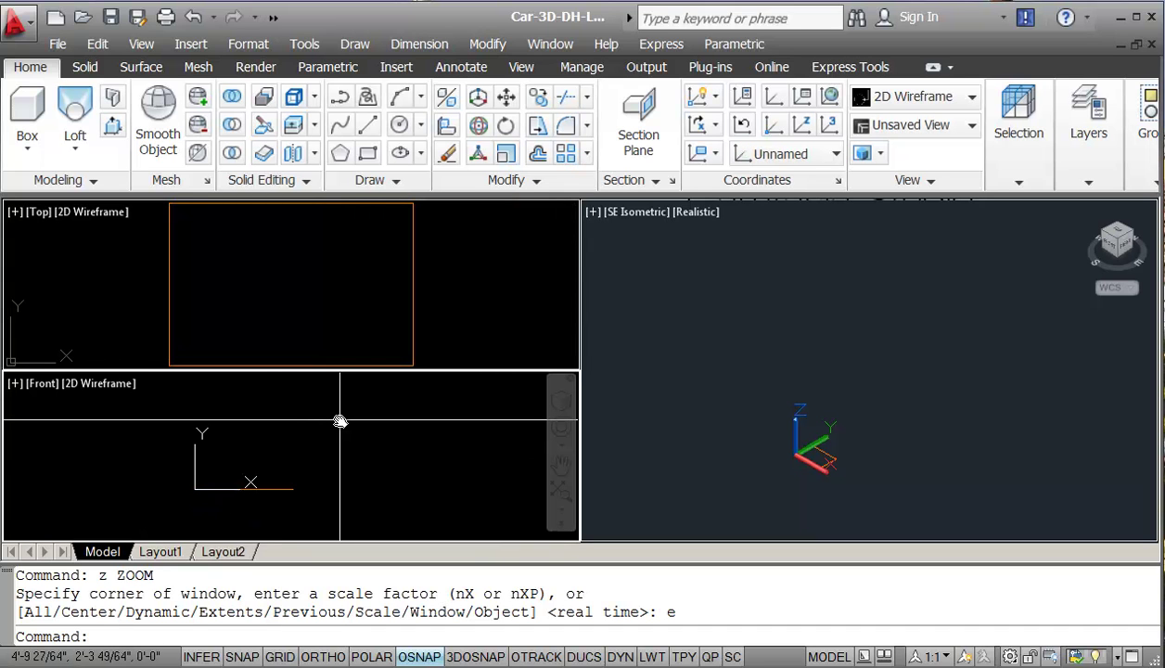
text(c)
key(Return)
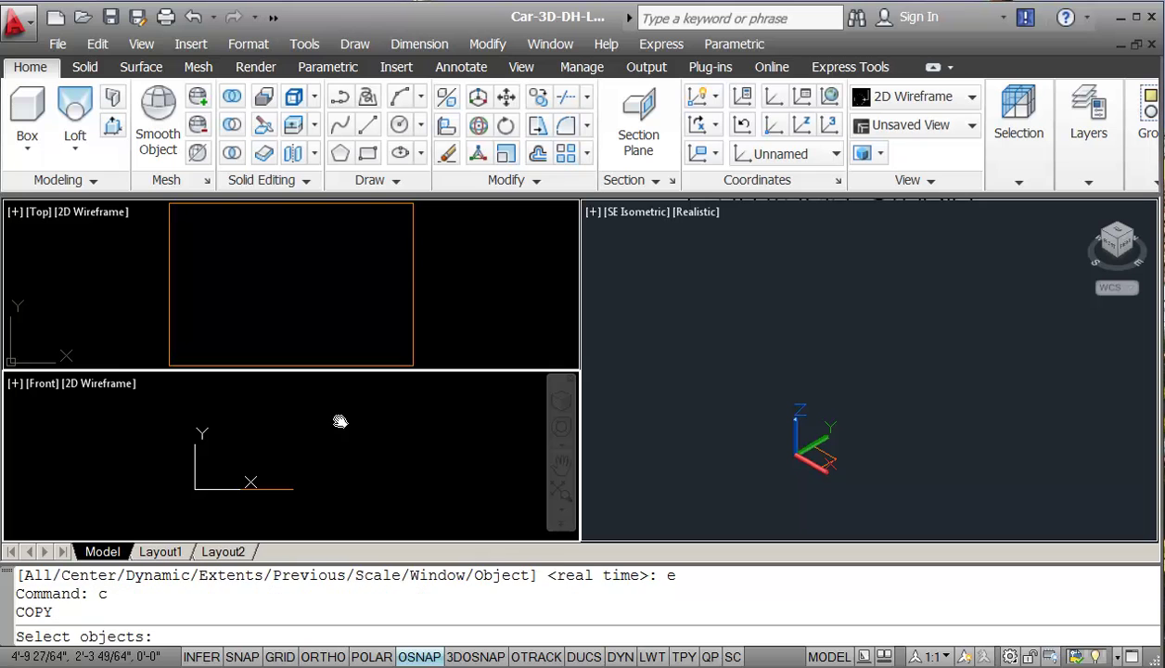
click(279, 486)
key(Return)
click(307, 473)
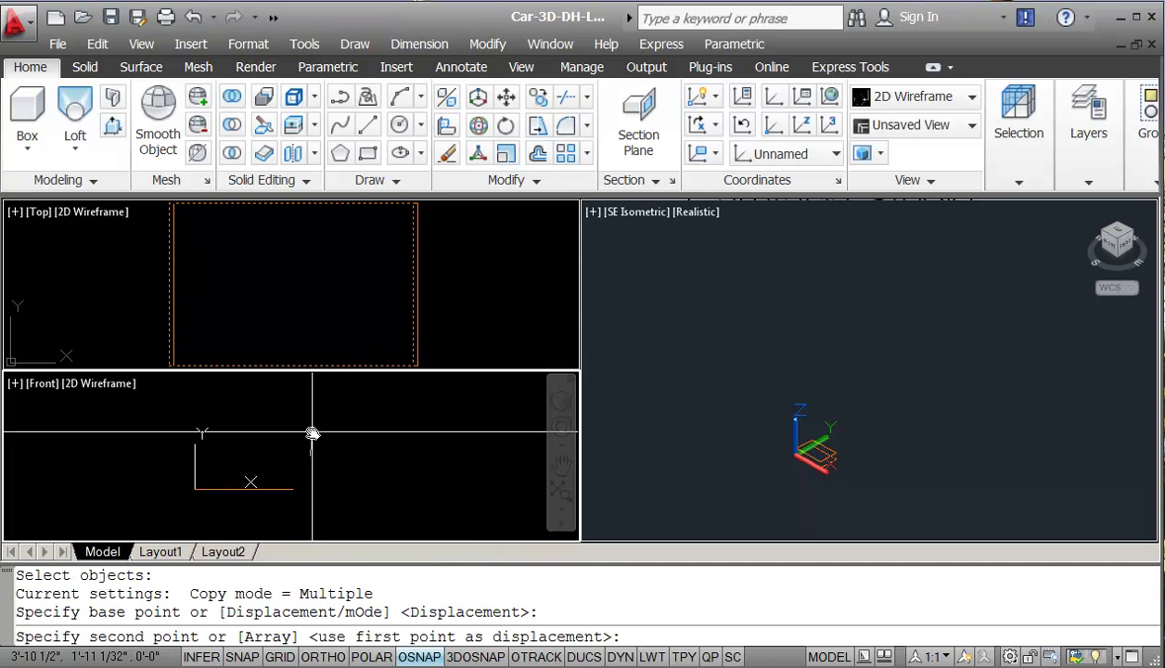
key(F8)
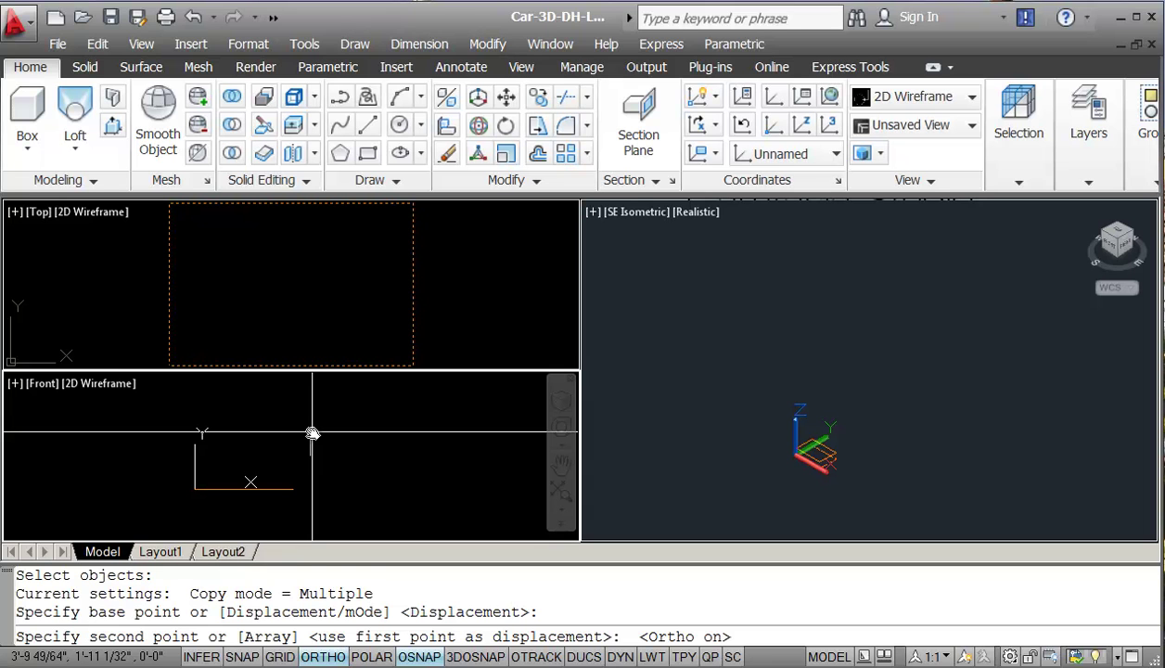
text(6)
key(Return)
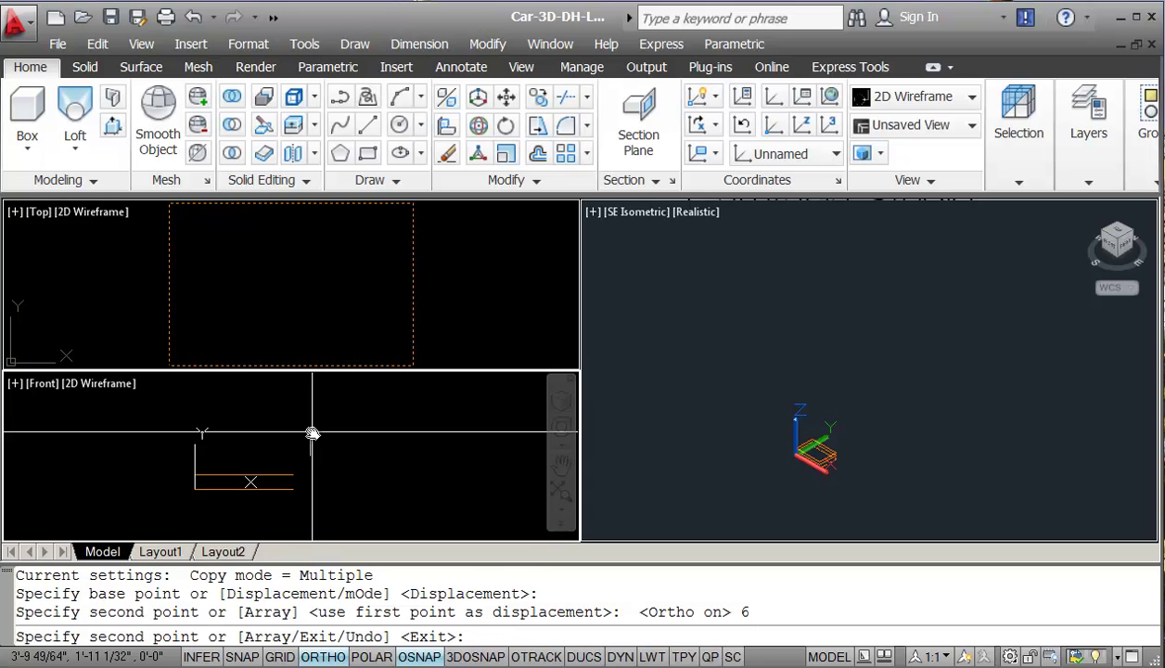
key(Escape)
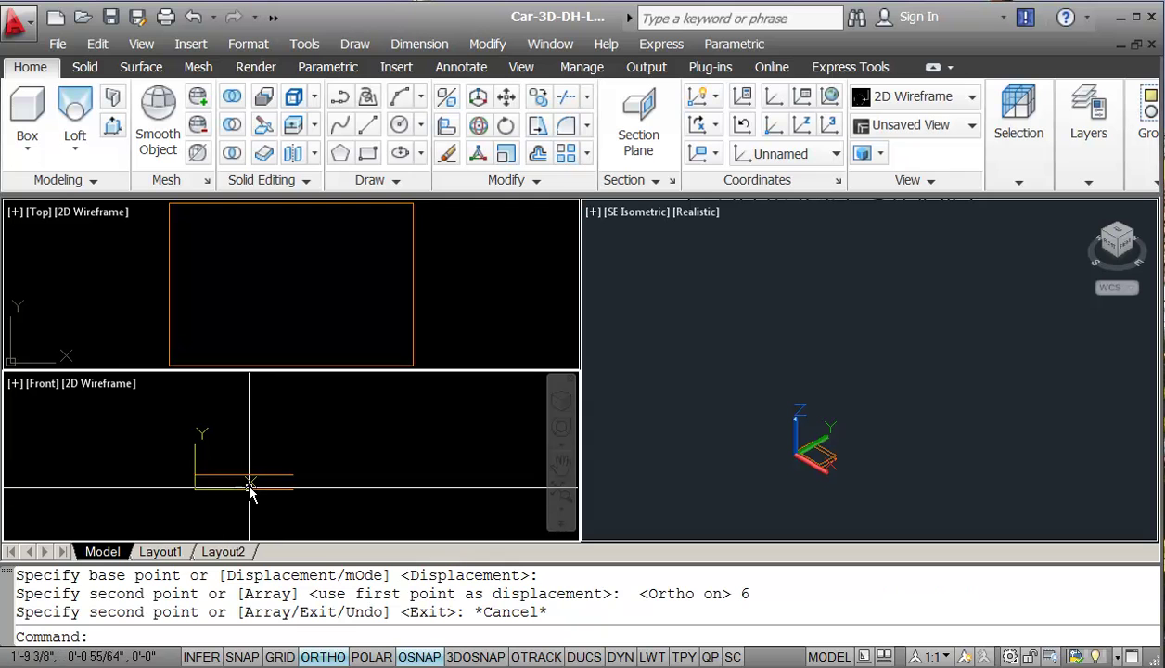
Draw a three-point arc in the Front view between the upper rectangle's end corners, passing through the lower rectangle's midpoint
scroll(258, 499, up, 3)
middle_drag(262, 499, 329, 494)
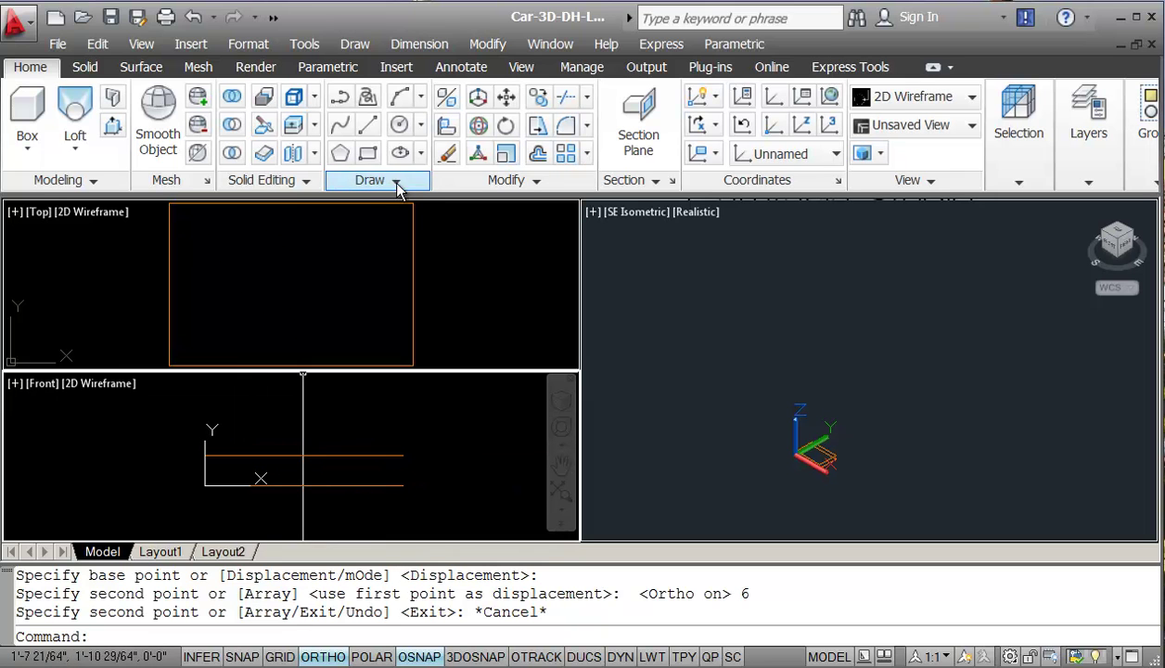
text(a)
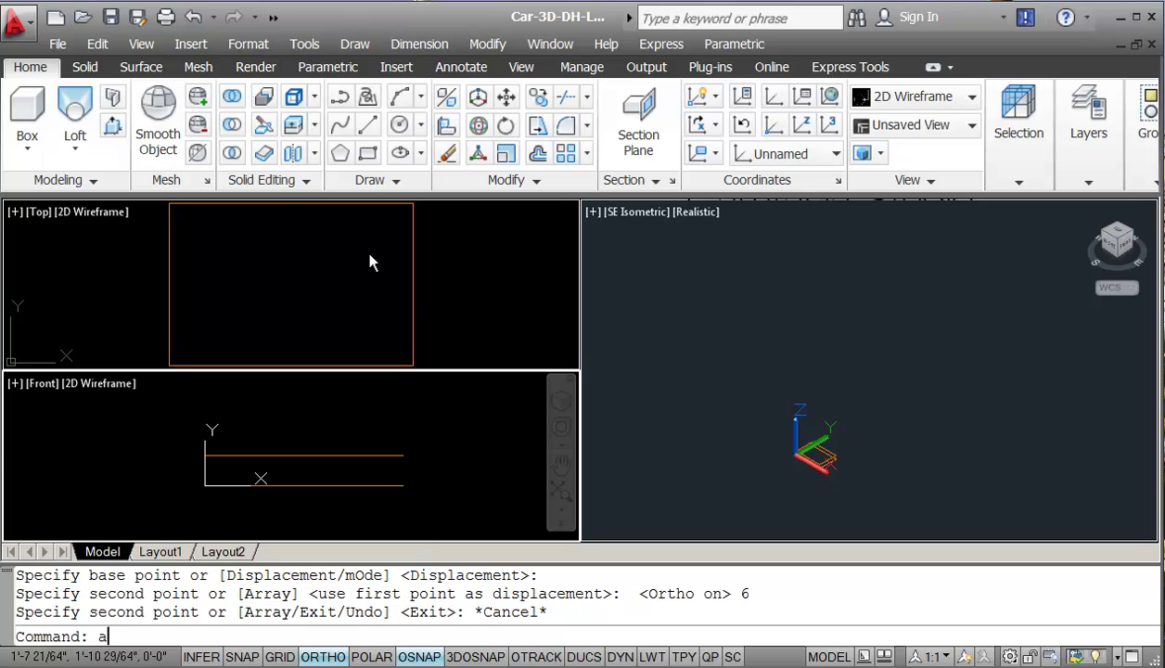
key(Return)
click(205, 456)
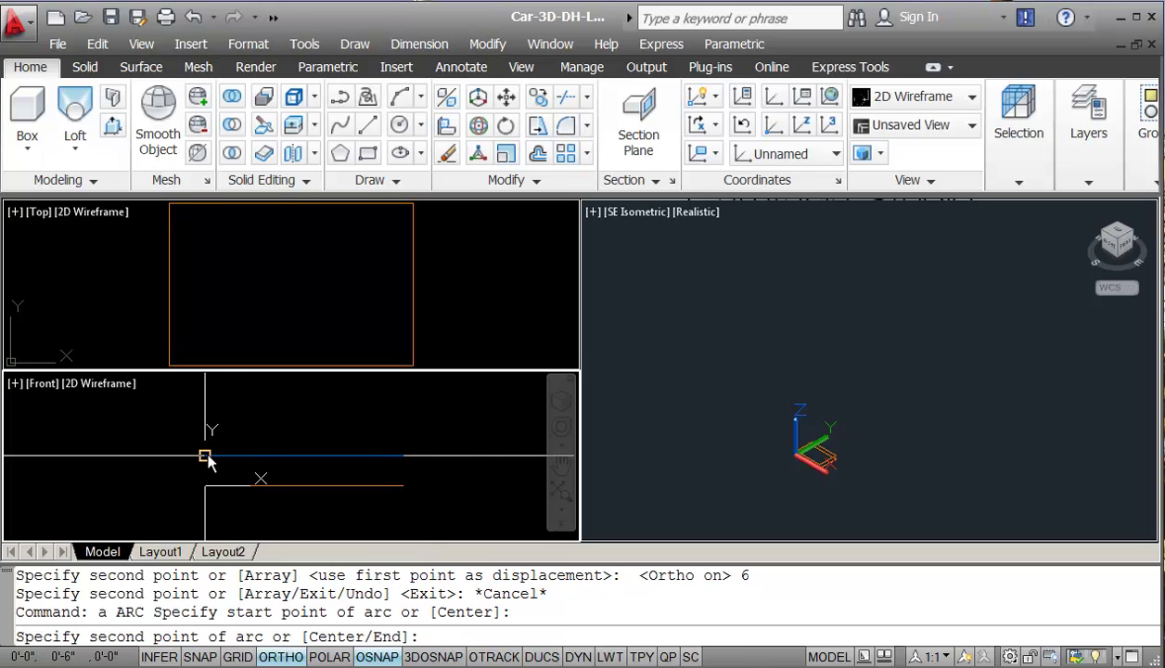
click(304, 485)
click(410, 461)
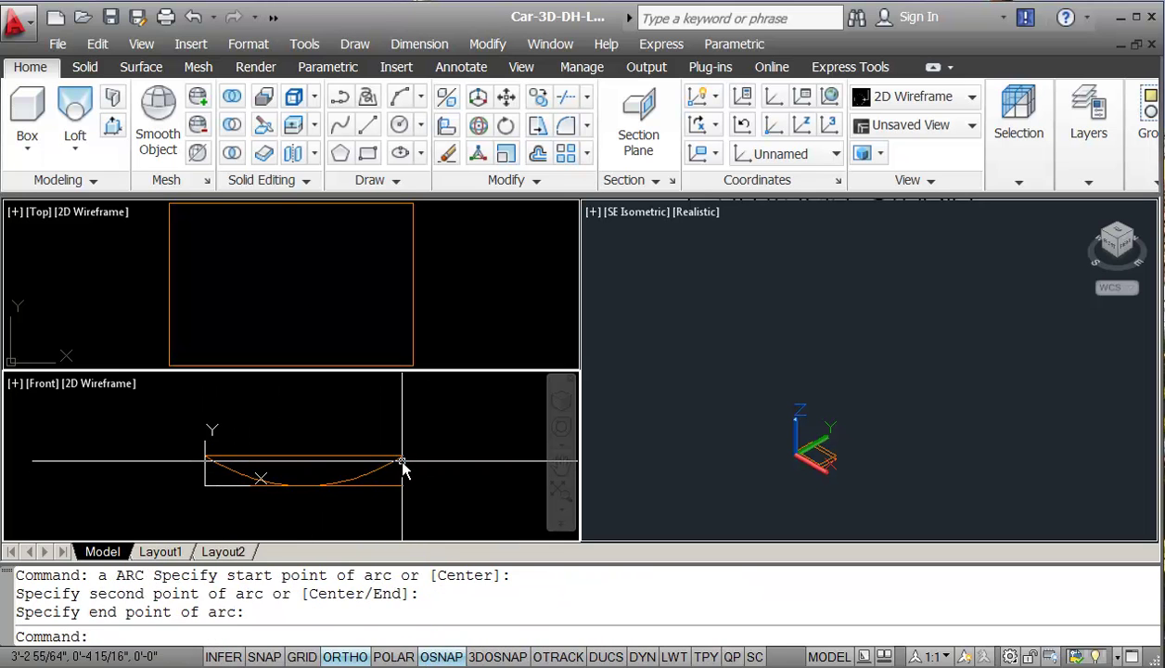
Switch the Front viewport to the Right view and draw an arc between the upper rectangle's corners through the lower edge's midpoint
click(42, 386)
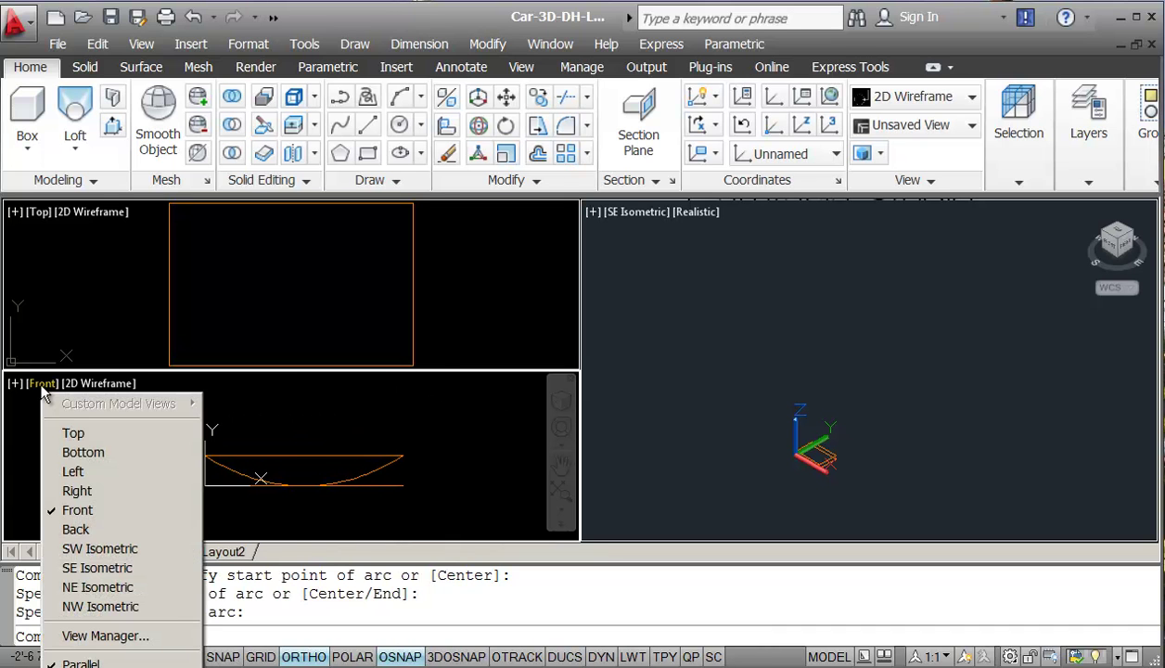
click(74, 490)
scroll(220, 461, down, 2)
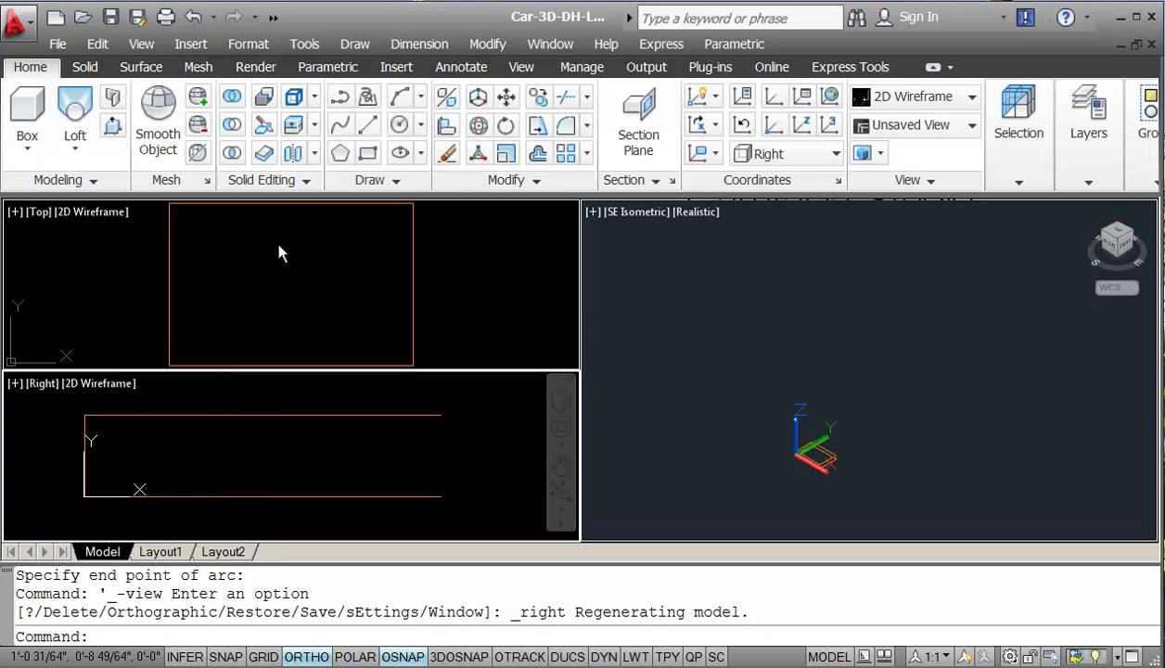
text(a)
key(Return)
click(84, 416)
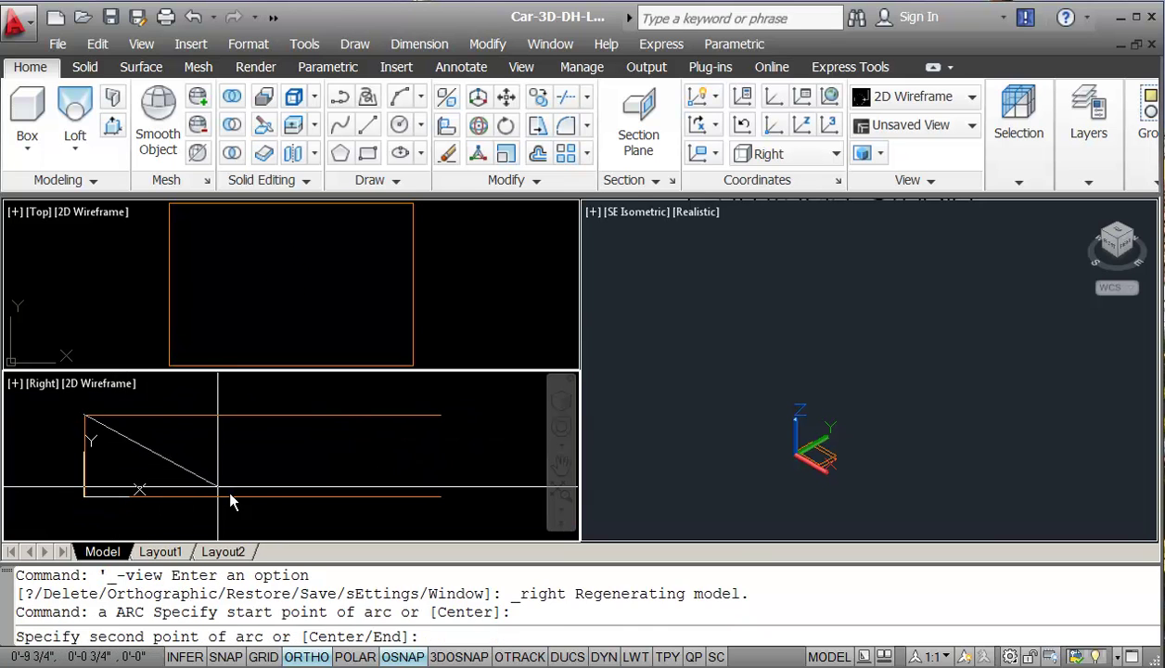
click(263, 499)
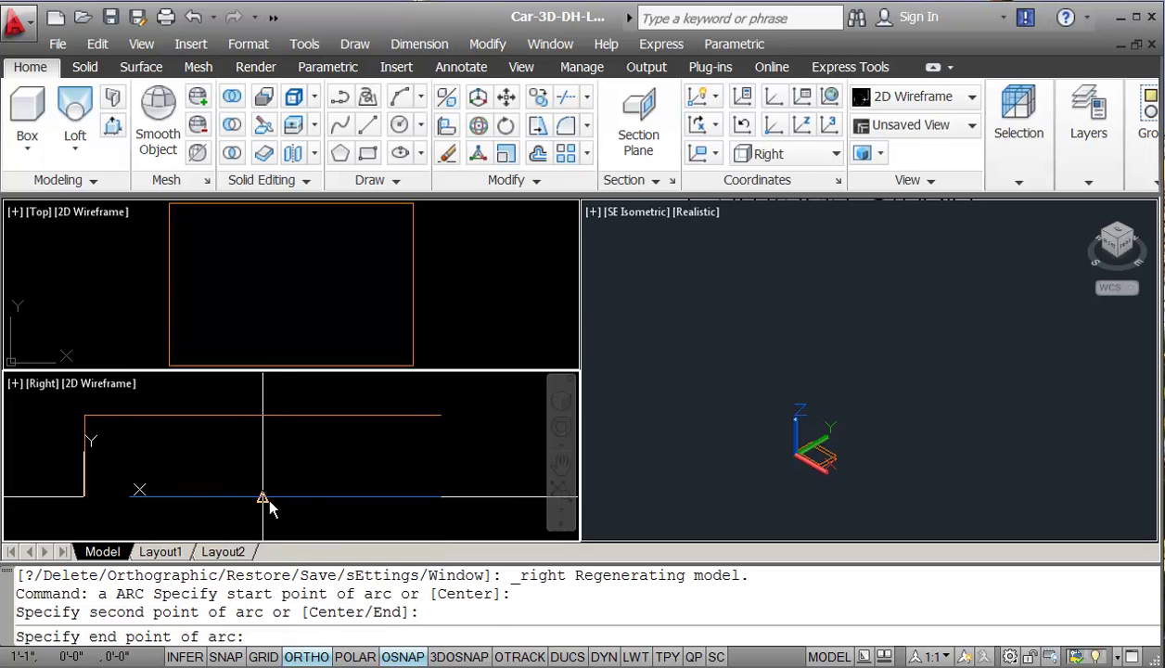
click(441, 415)
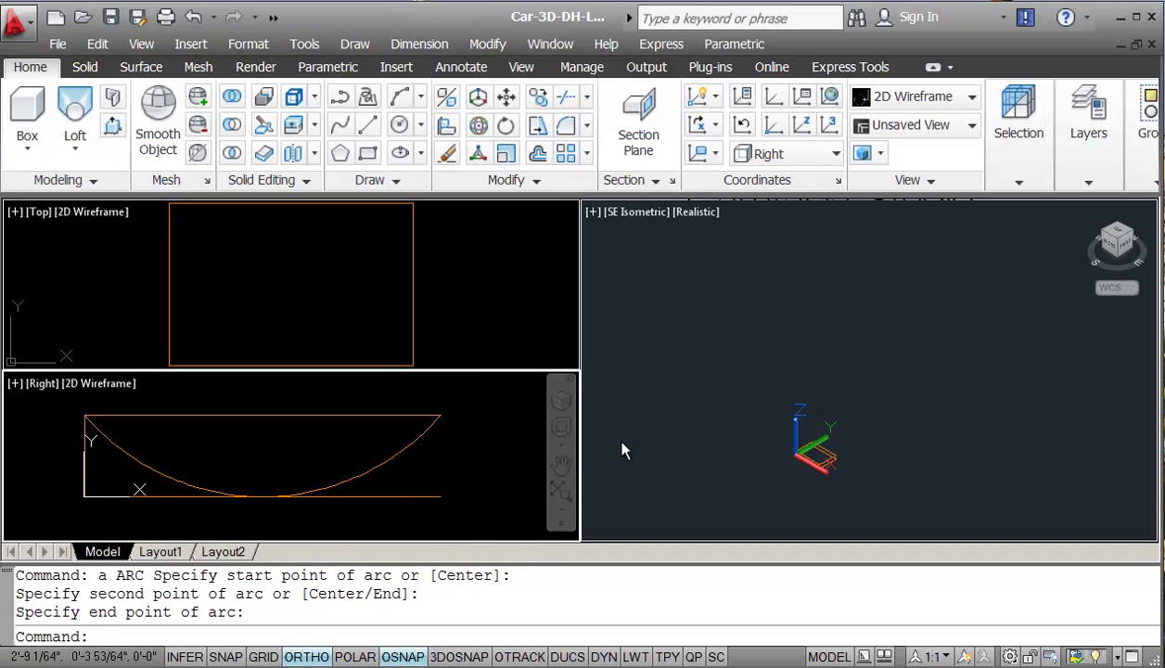
In the SE Isometric viewport, copy the arc on the short side to the opposite short side, corner to corner
click(727, 455)
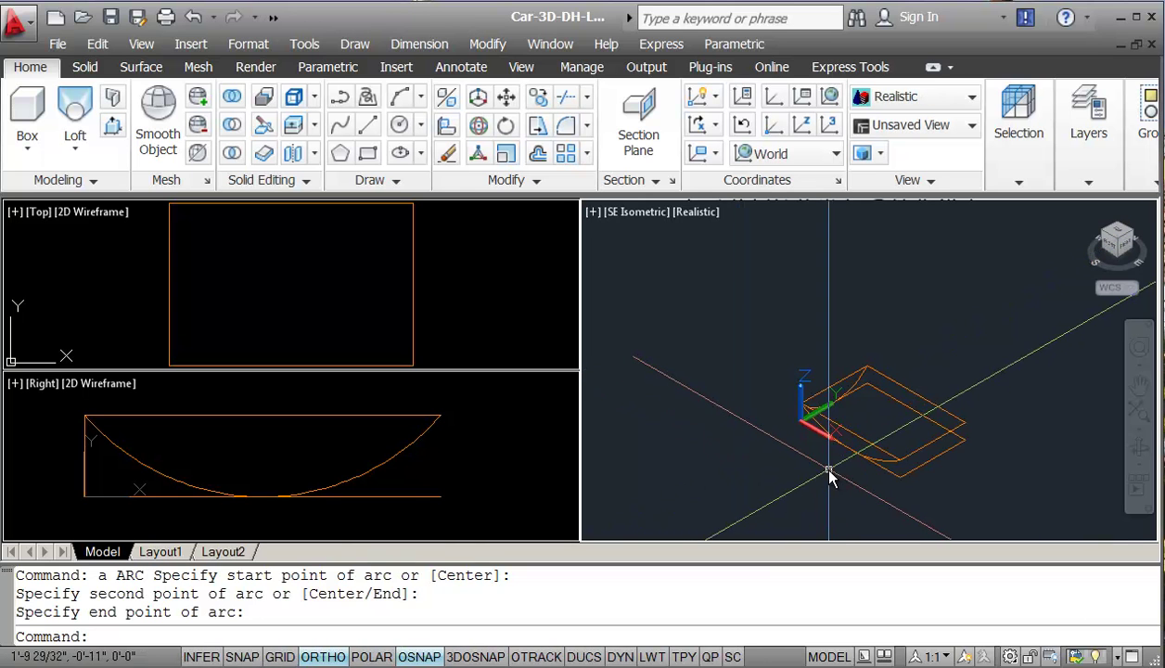
middle_drag(830, 476, 739, 393)
scroll(732, 442, up, 3)
scroll(745, 379, down, 1)
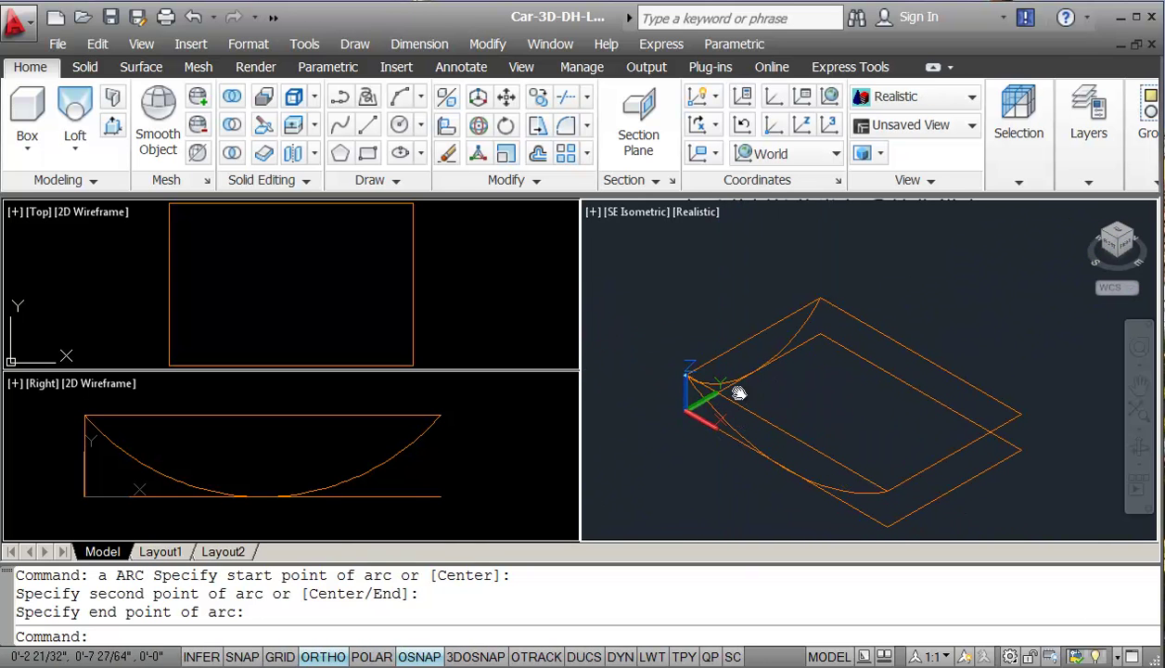
key(Escape)
key(Escape)
key(Escape)
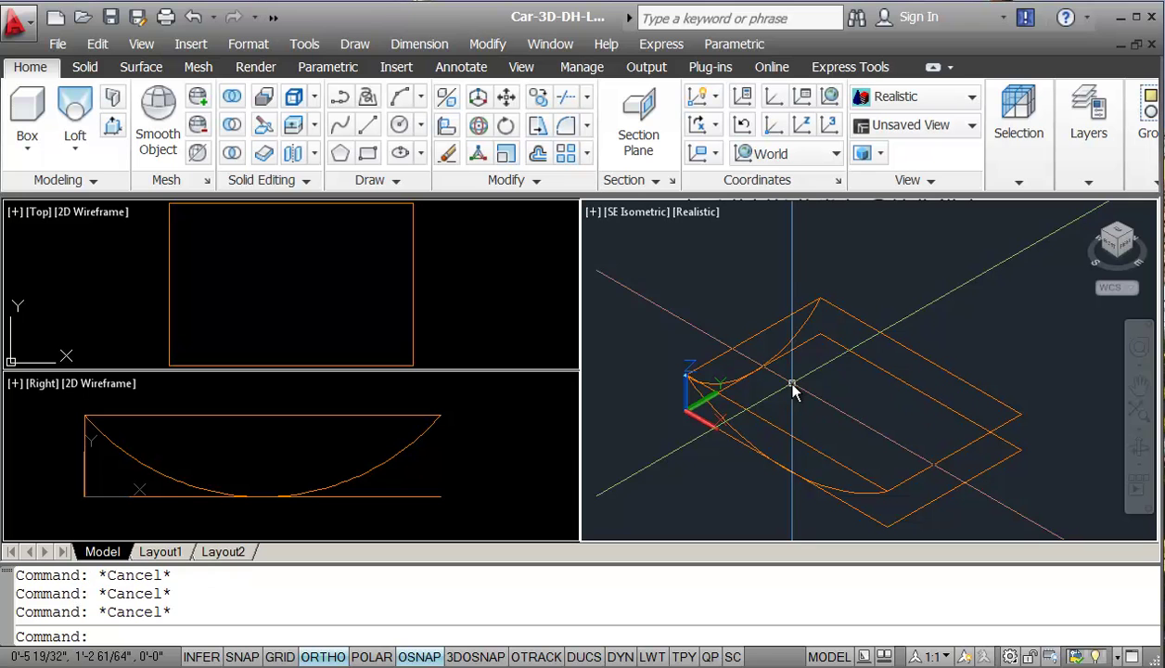
text(c)
key(Return)
click(799, 318)
key(Return)
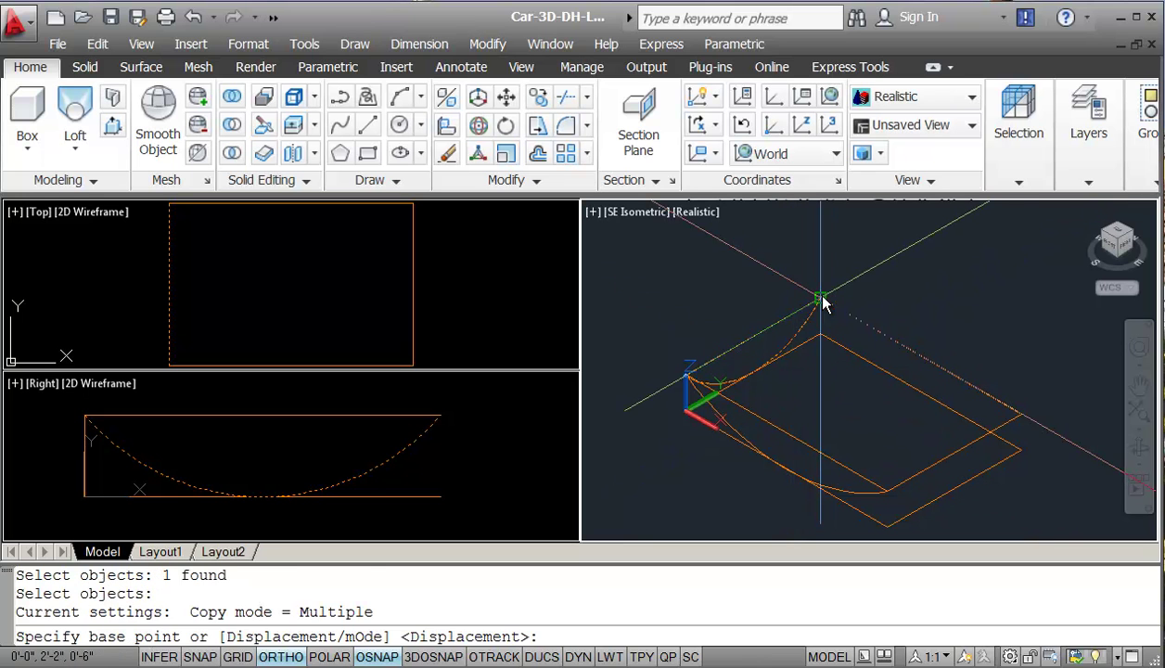
click(821, 299)
click(999, 405)
key(Return)
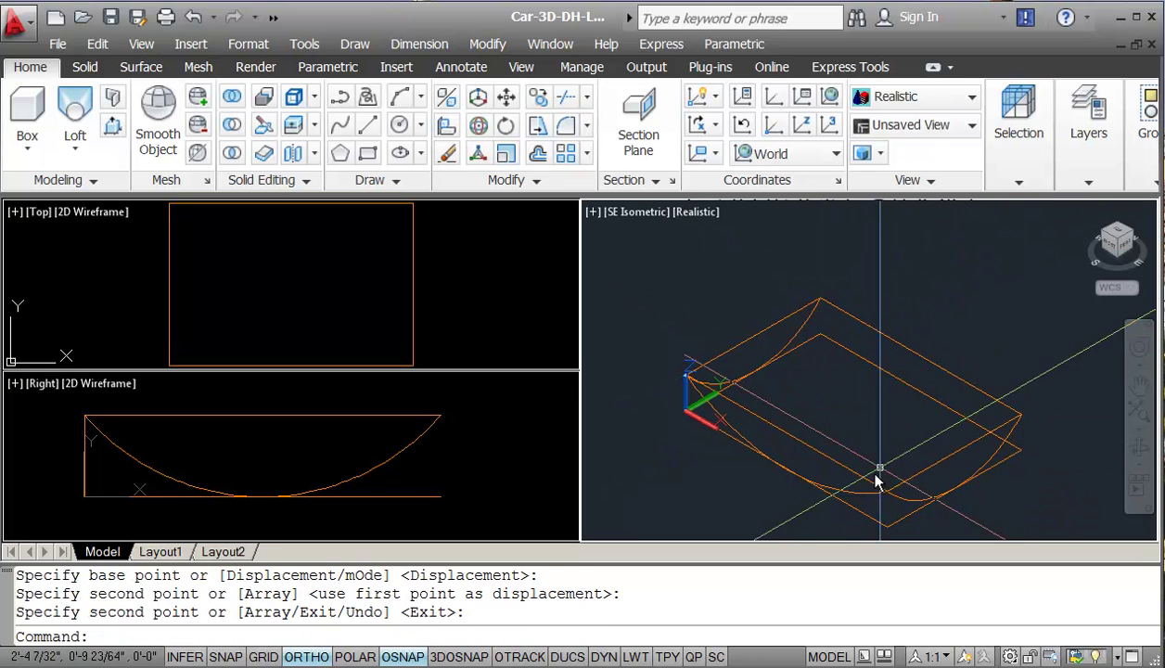
Copy the arc on the front long side to the back long side, using the upper rectangle's corners as reference points
key(Return)
click(848, 489)
key(Return)
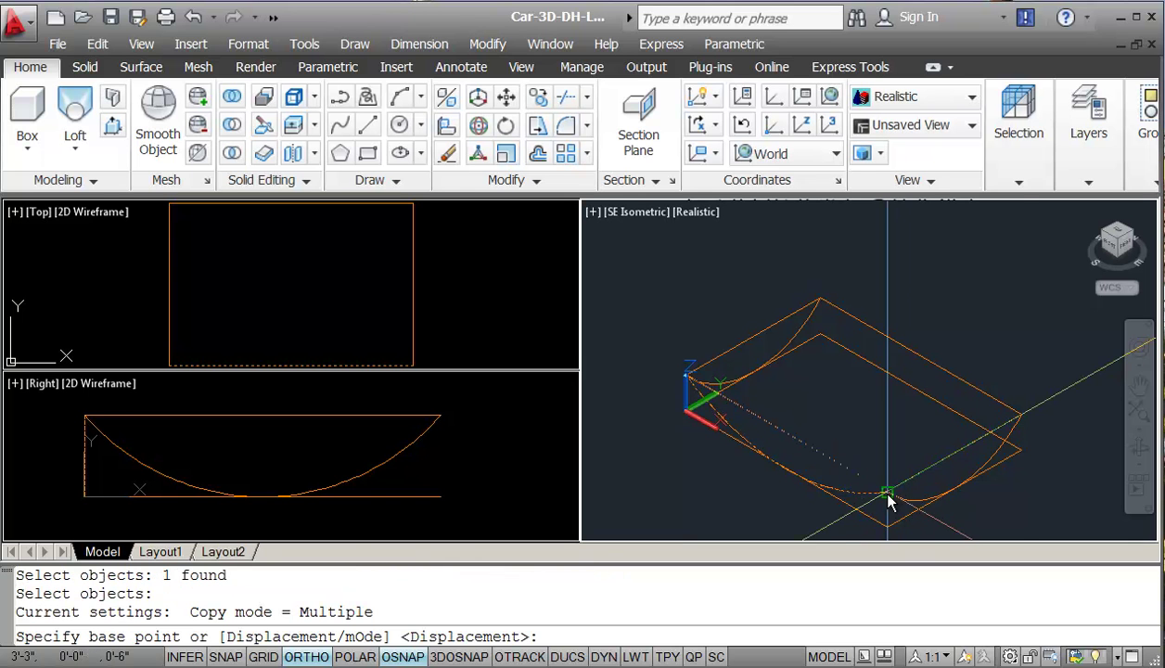
click(888, 501)
click(1004, 411)
key(Return)
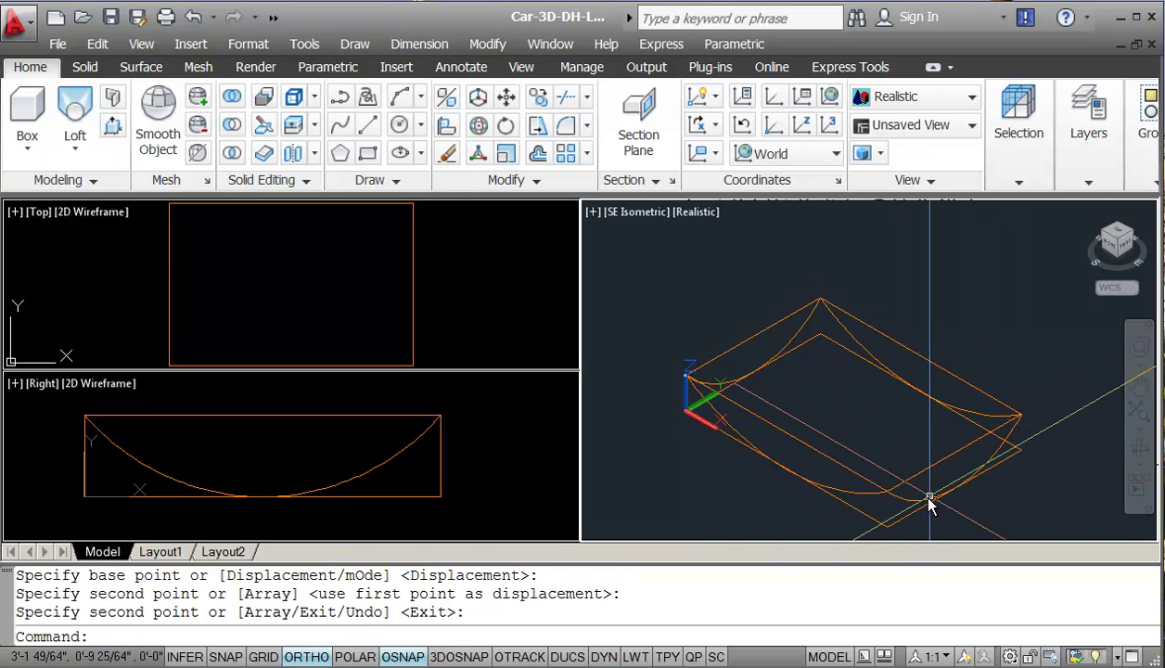
Erase the lower and upper construction rectangles, keeping only the four arcs
middle_drag(930, 504, 878, 505)
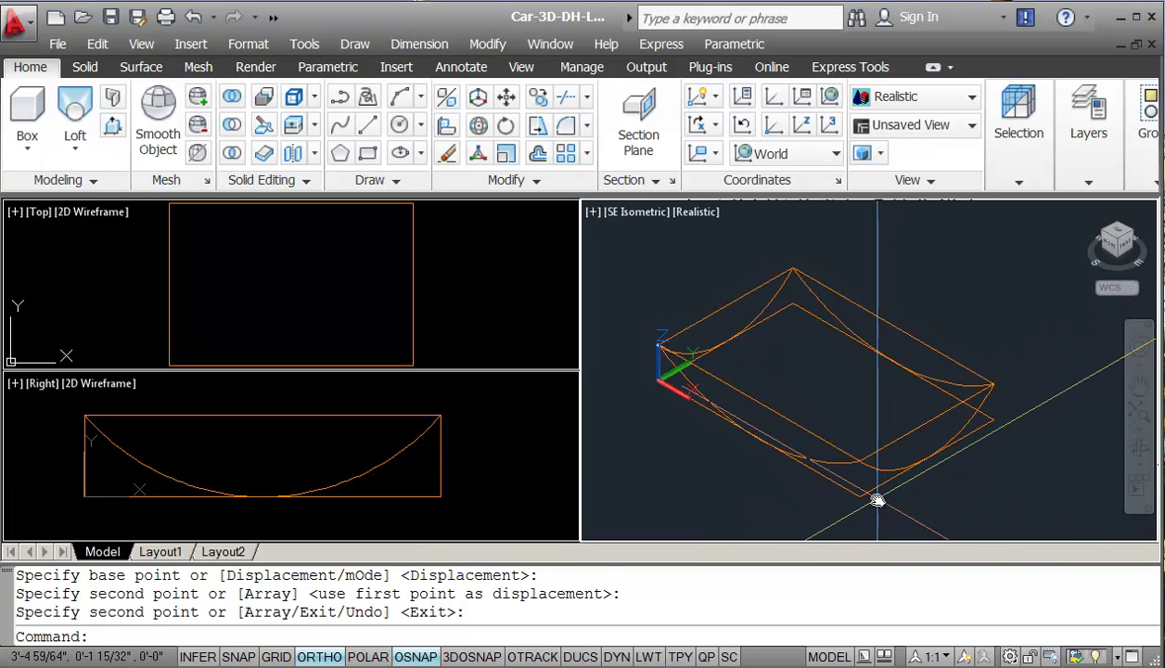
text(e)
key(Return)
click(872, 484)
click(894, 441)
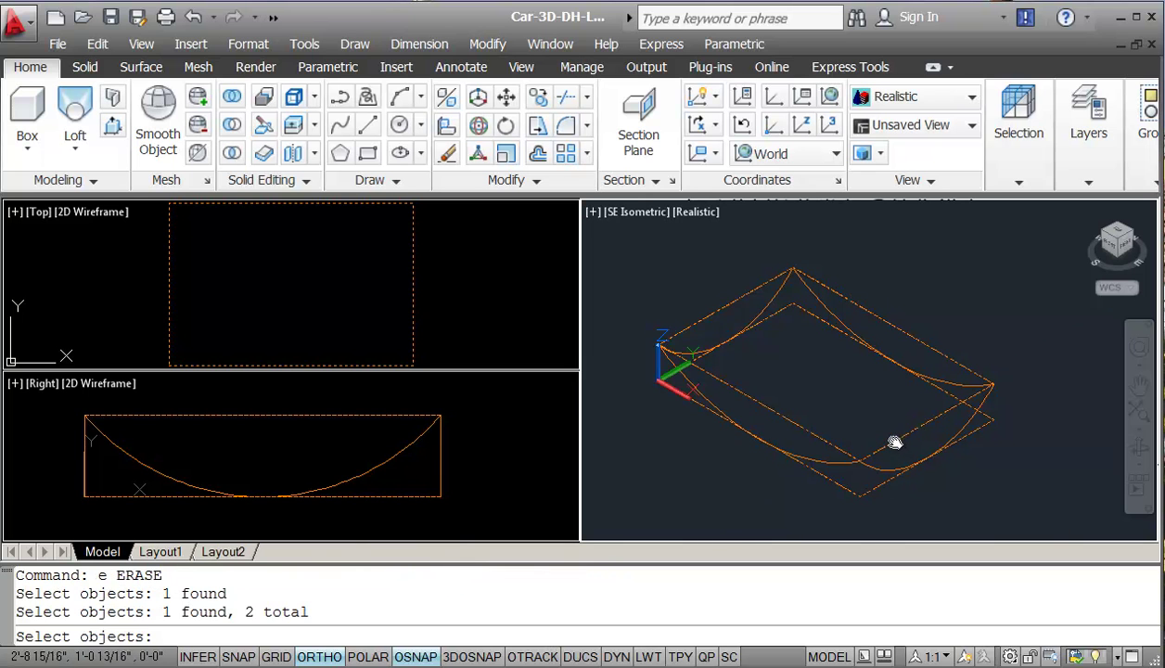
key(Return)
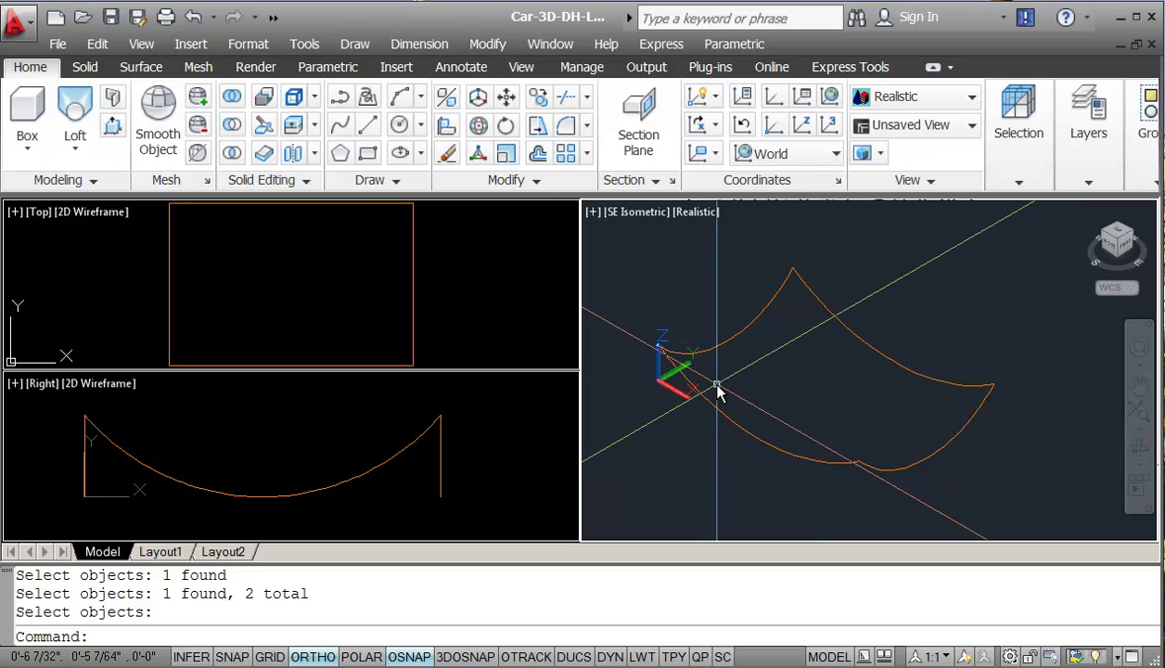
Create an edge surface mesh with EDGESURF, using the four connected arcs as its boundary edges
text(edgesurf)
key(Return)
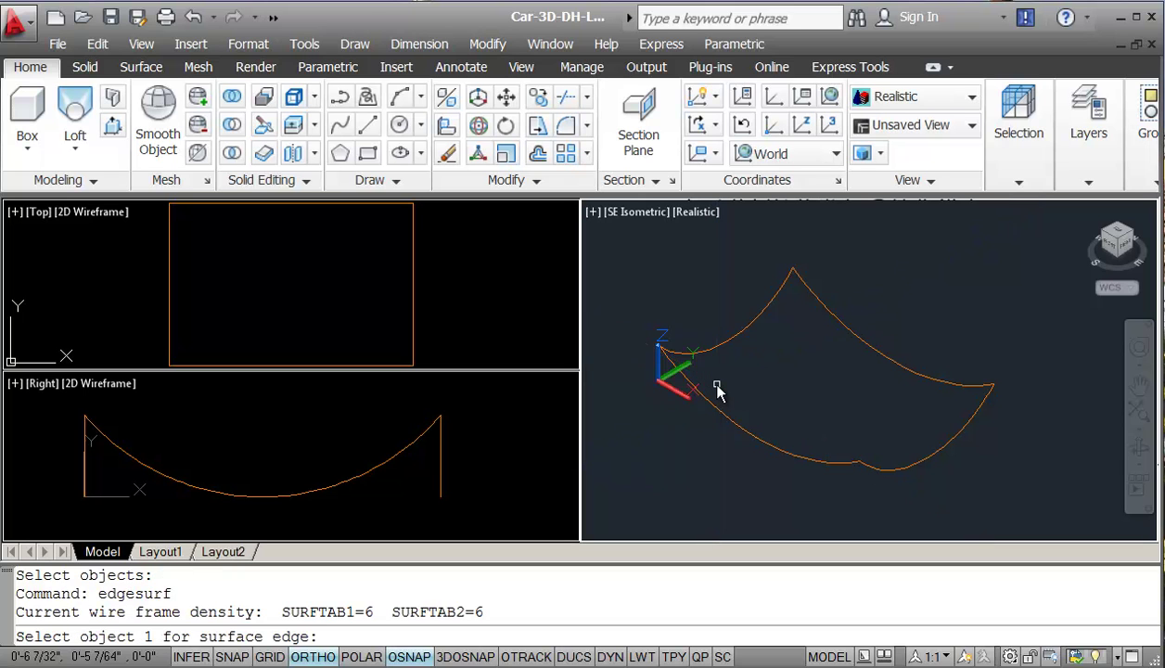
click(783, 450)
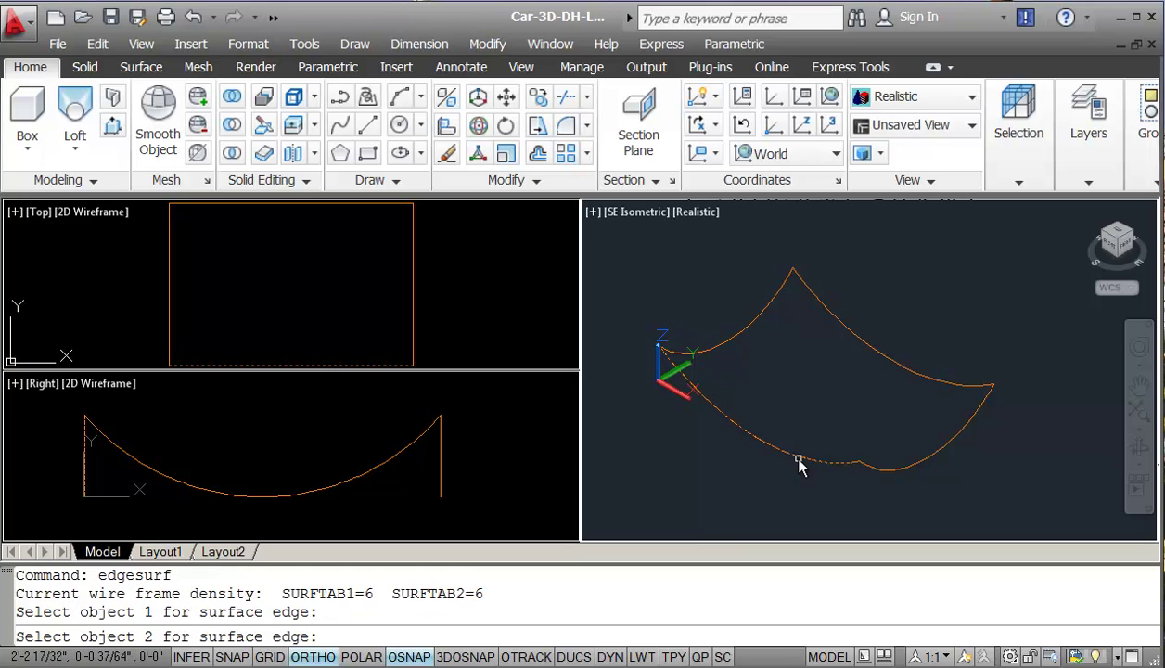
click(909, 467)
click(933, 381)
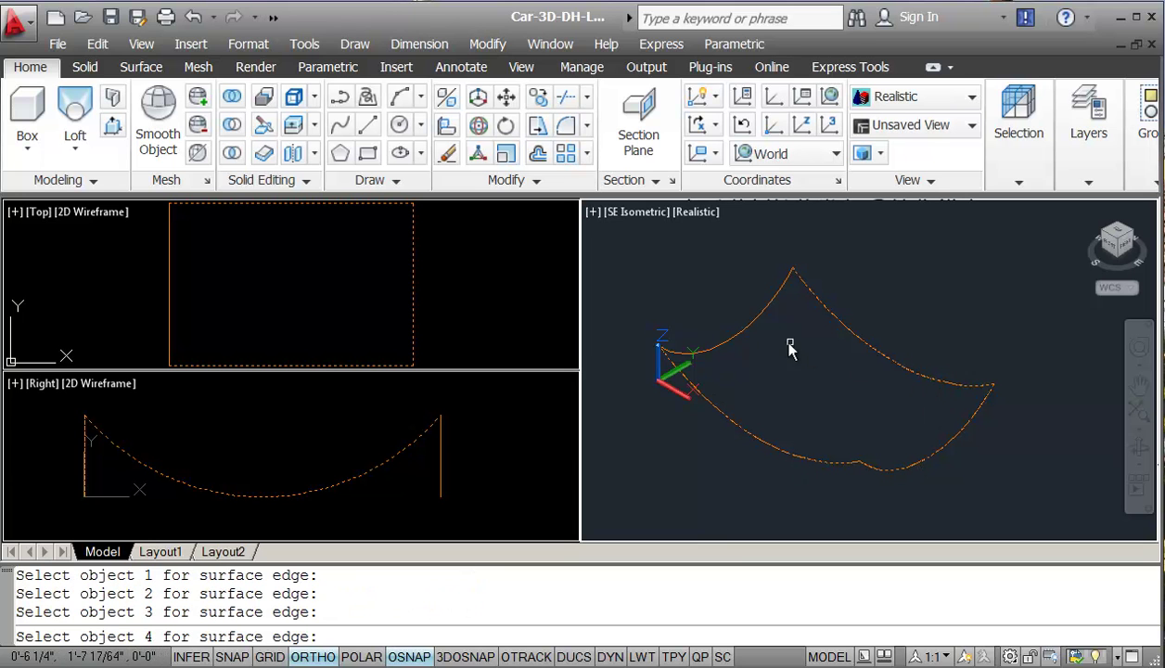
click(717, 334)
Set the SE Isometric viewport's visual style to 2D Wireframe
mouse_move(739, 390)
shift+middle_down()
mouse_move(837, 392)
mouse_move(828, 383)
mouse_move(840, 324)
mouse_move(712, 260)
mouse_move(807, 324)
shift+middle_up()
click(693, 211)
click(740, 266)
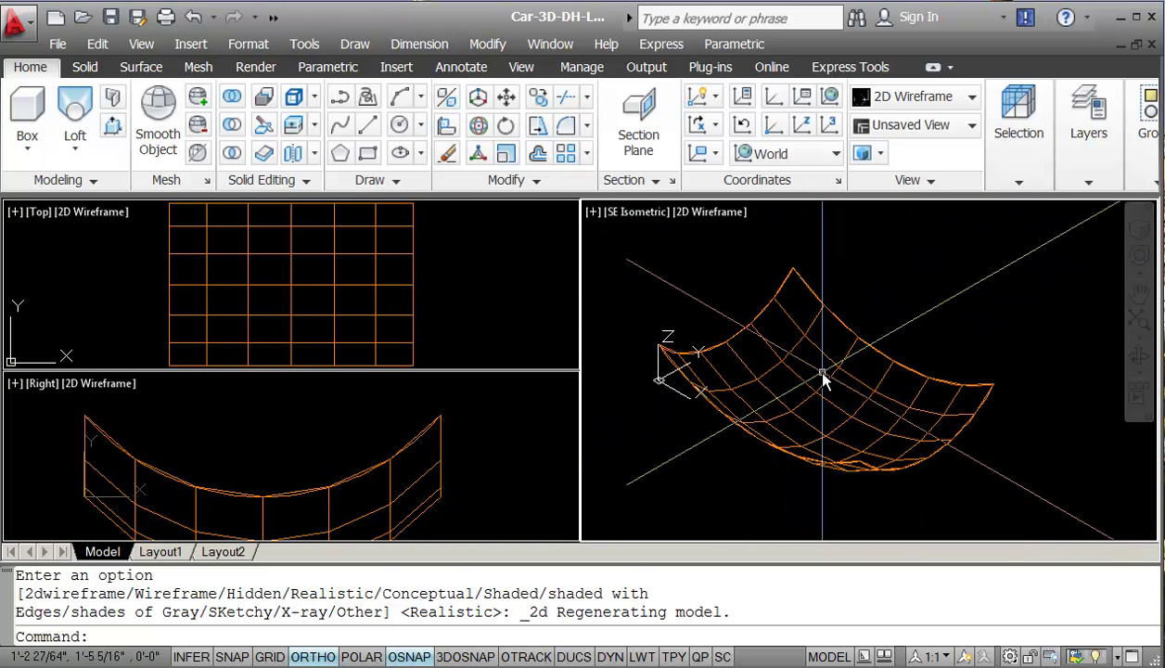
Erase the coarse edge surface mesh, keeping the four boundary arcs
text(e)
key(Return)
click(794, 347)
key(Return)
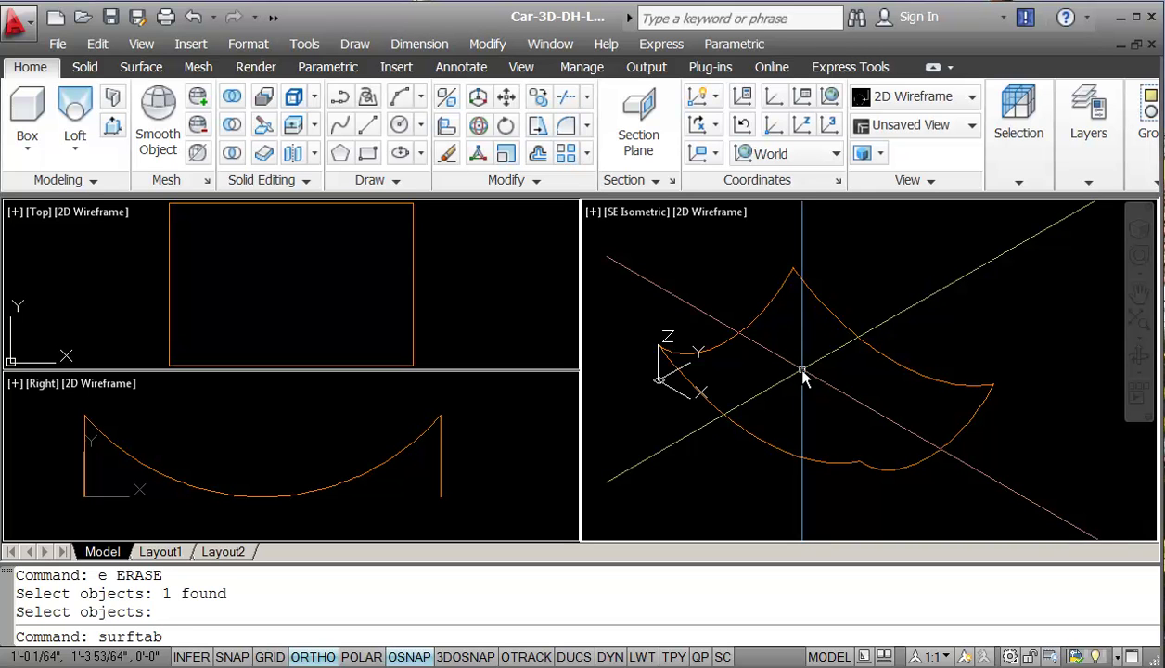
Set the mesh density variables SURFTAB1 and SURFTAB2 both to 20
key(Return)
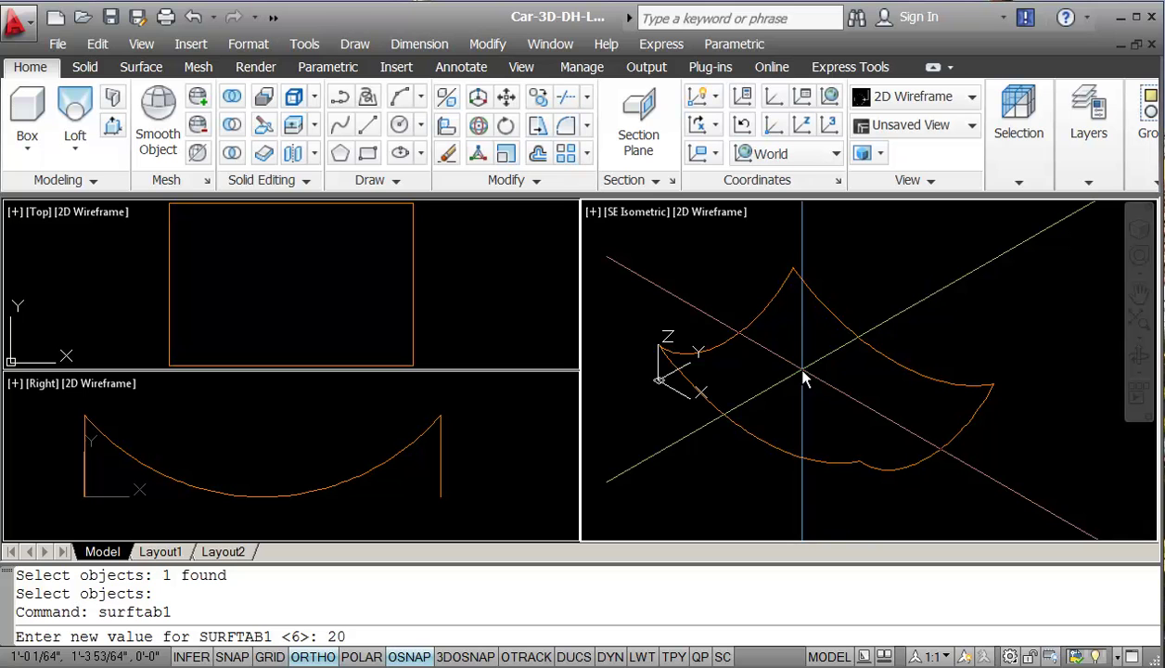
key(Return)
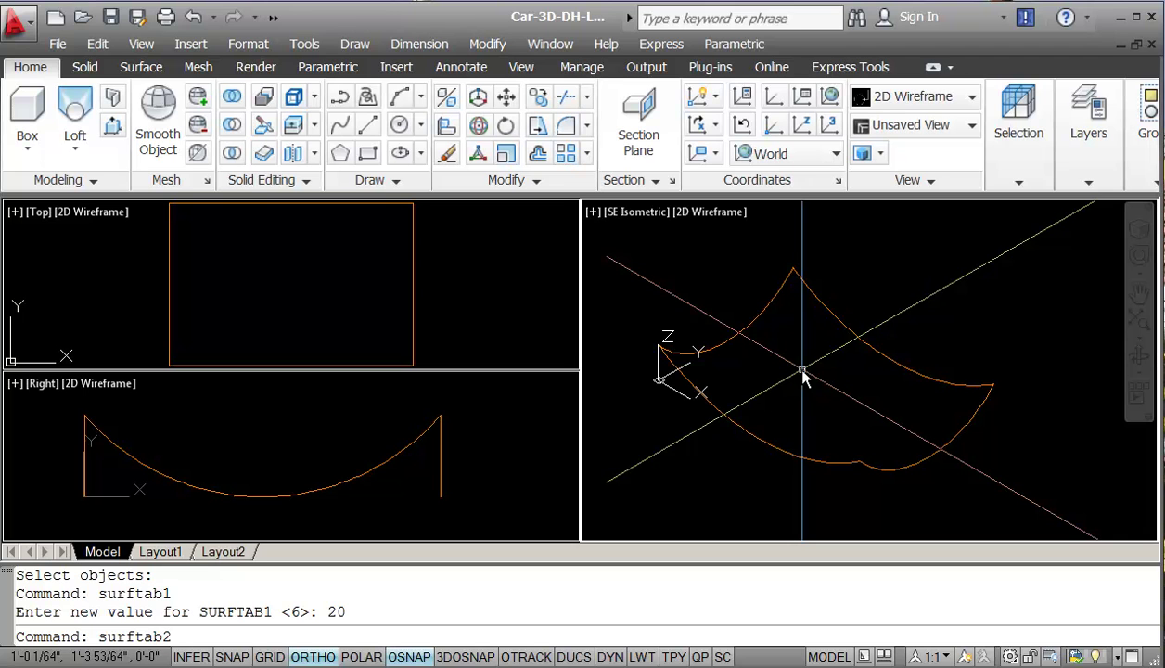
key(Return)
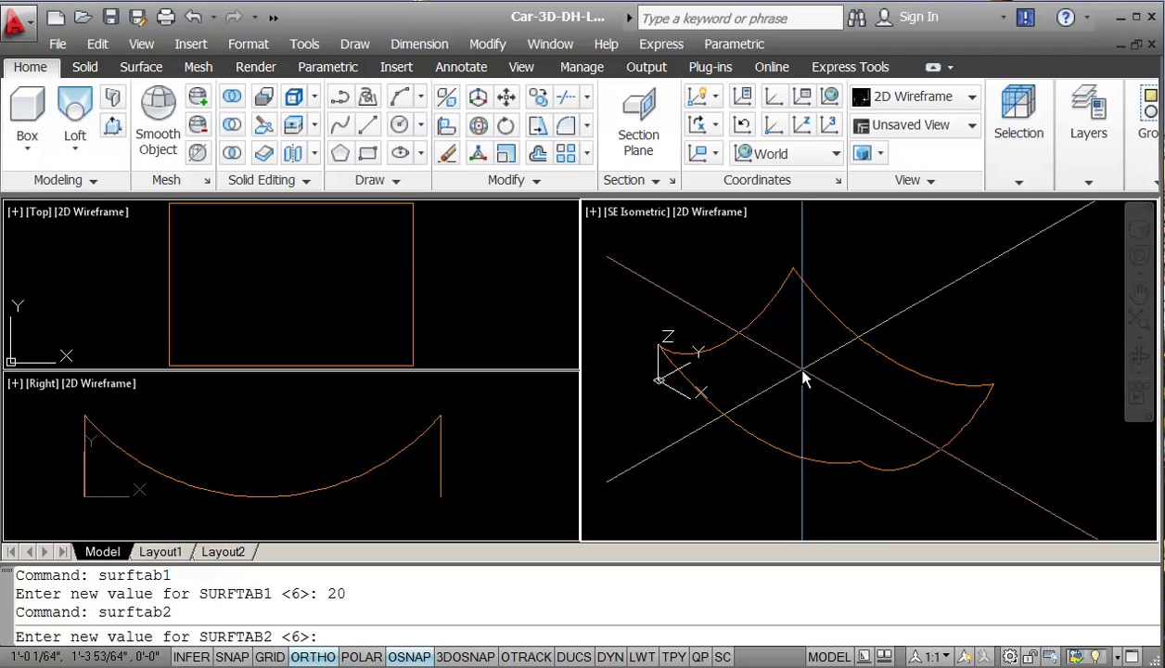
key(Return)
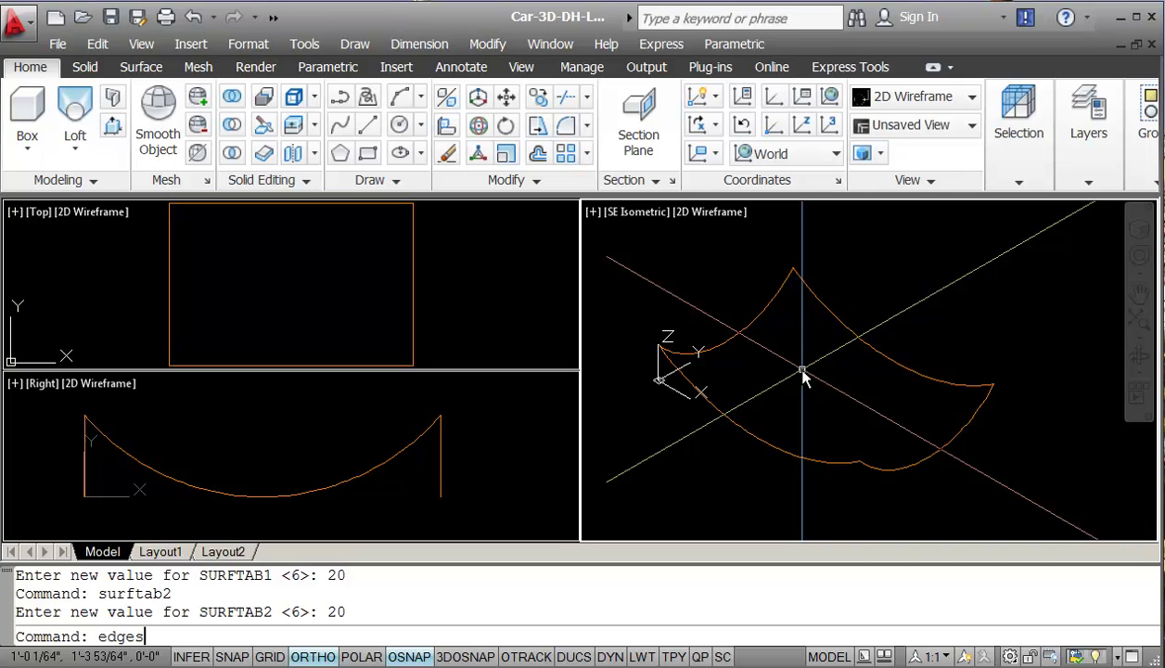
Create a new edge surface mesh with EDGESURF, using the four connected arcs as its boundary edges
key(Return)
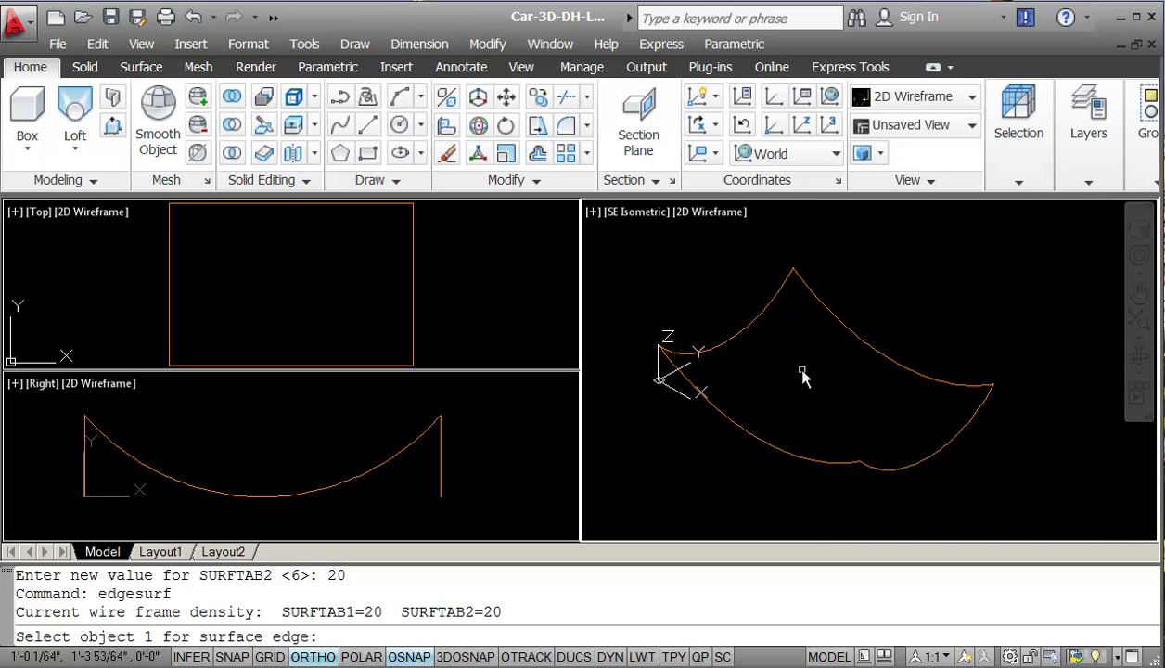
click(828, 462)
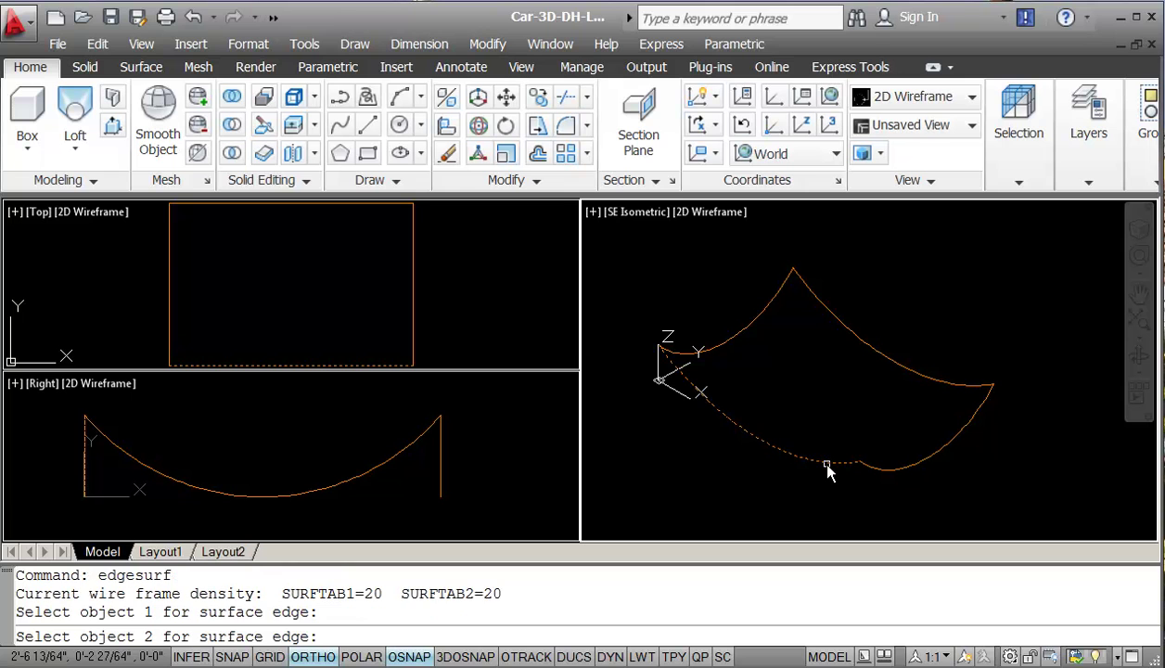
click(969, 419)
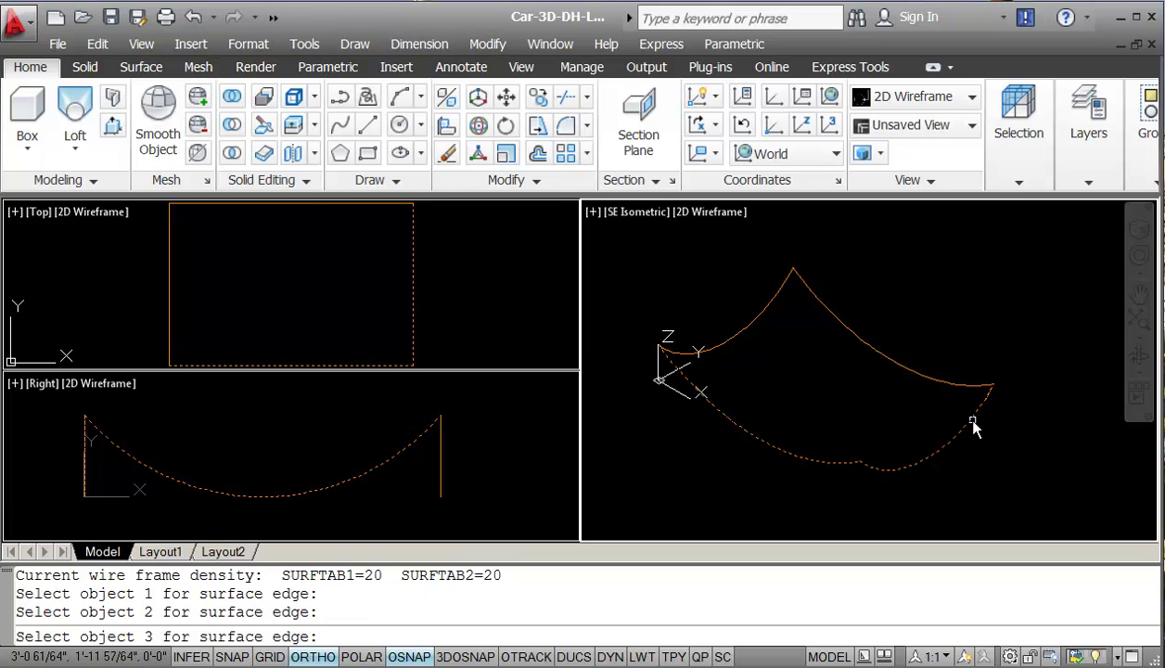
click(965, 388)
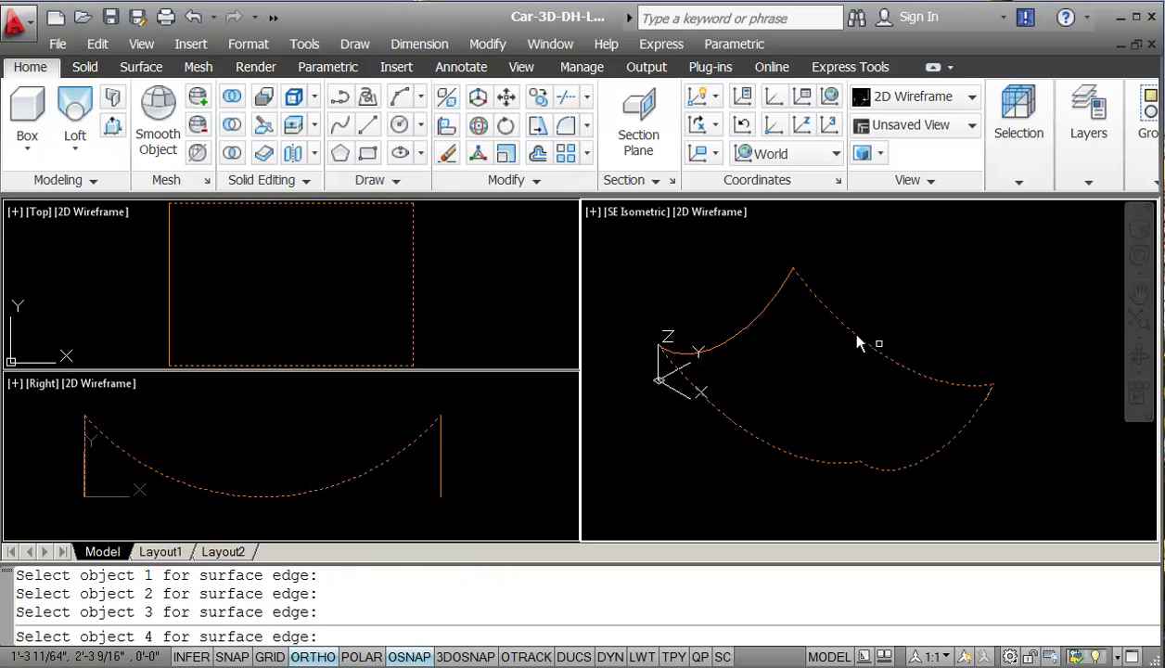
click(772, 301)
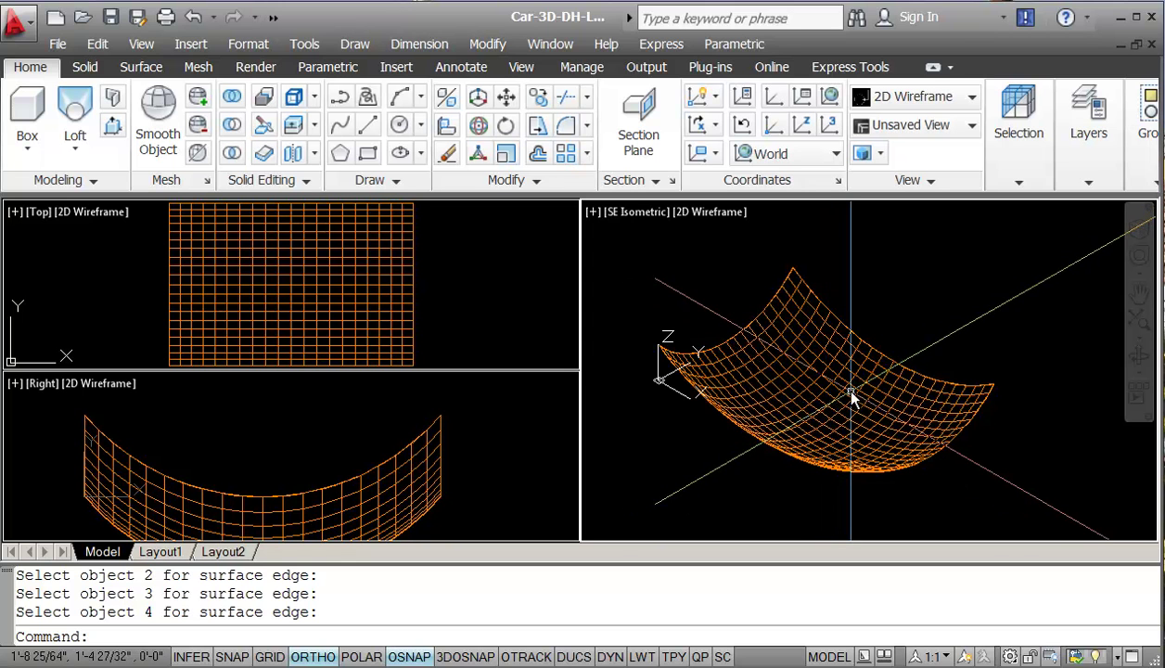
key(Escape)
key(Escape)
key(Escape)
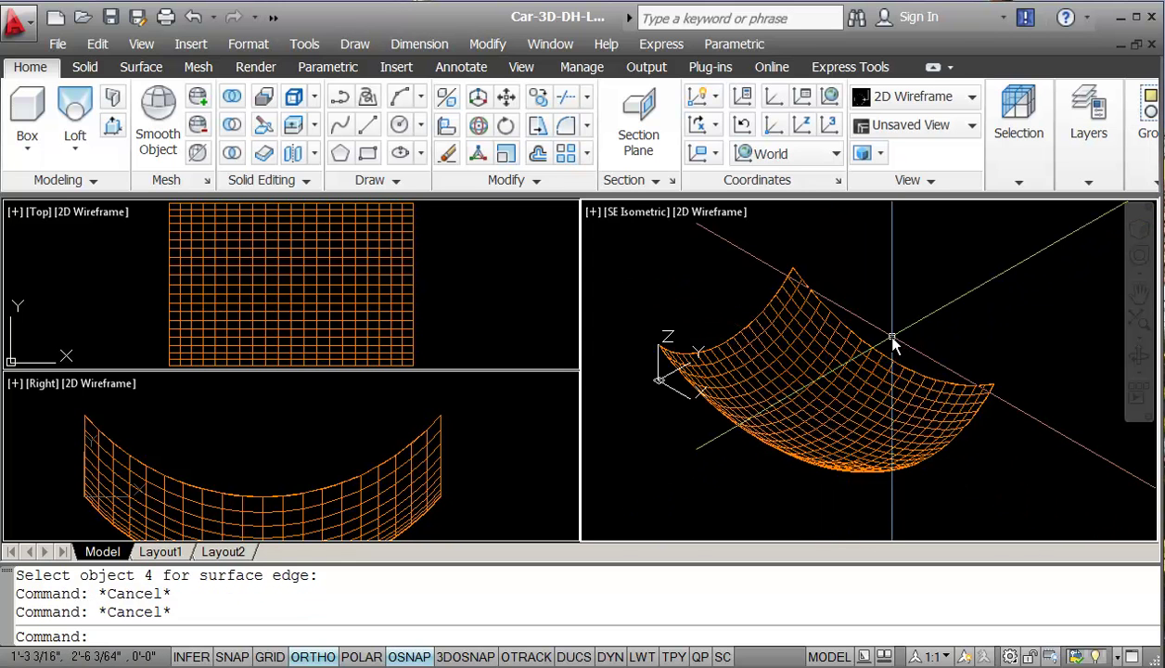
Move the mesh and its four arcs in the Top viewport from the midpoint between two opposite corners (mtp) to 0,0
click(476, 327)
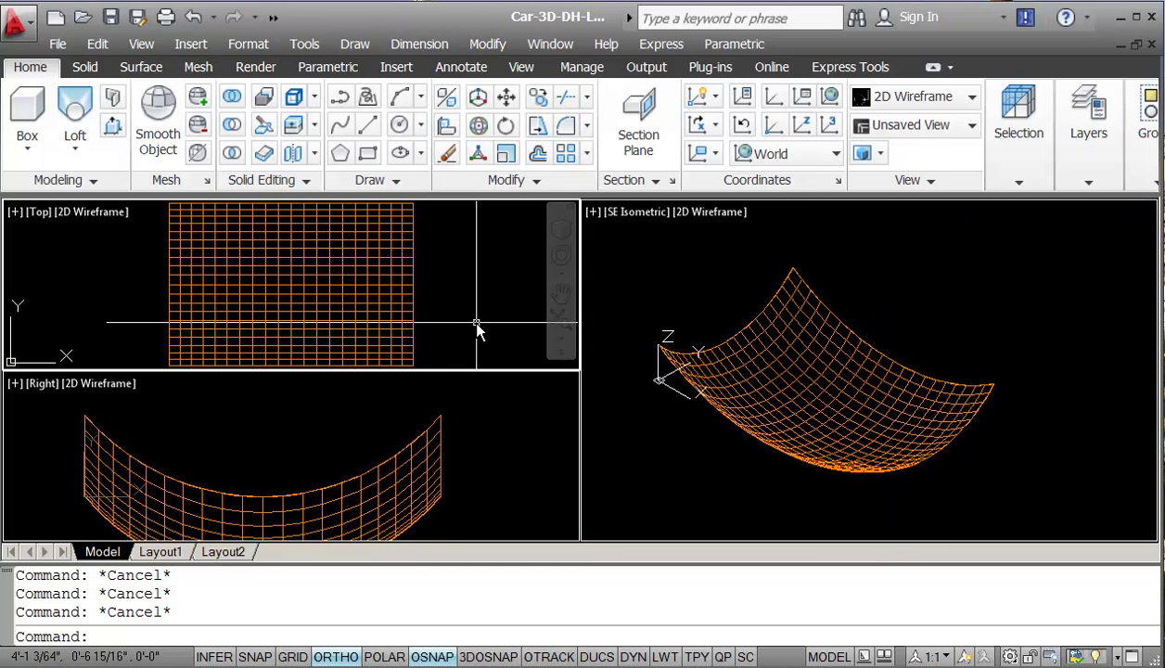
scroll(476, 327, down, 5)
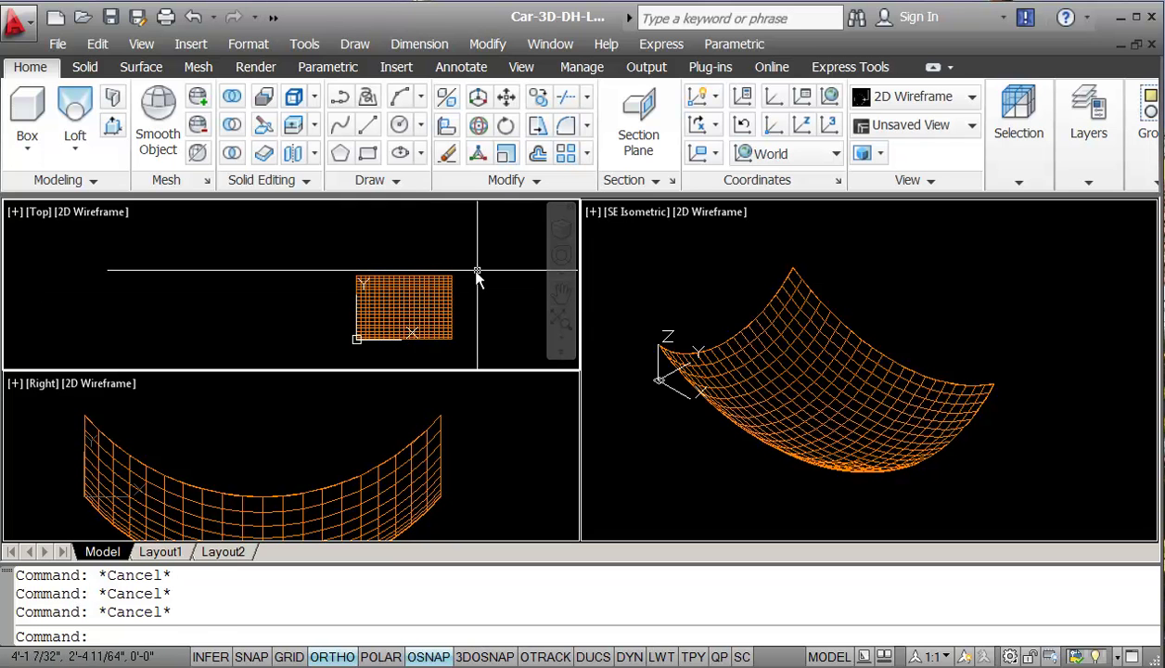
text(m)
key(Return)
click(325, 245)
click(492, 356)
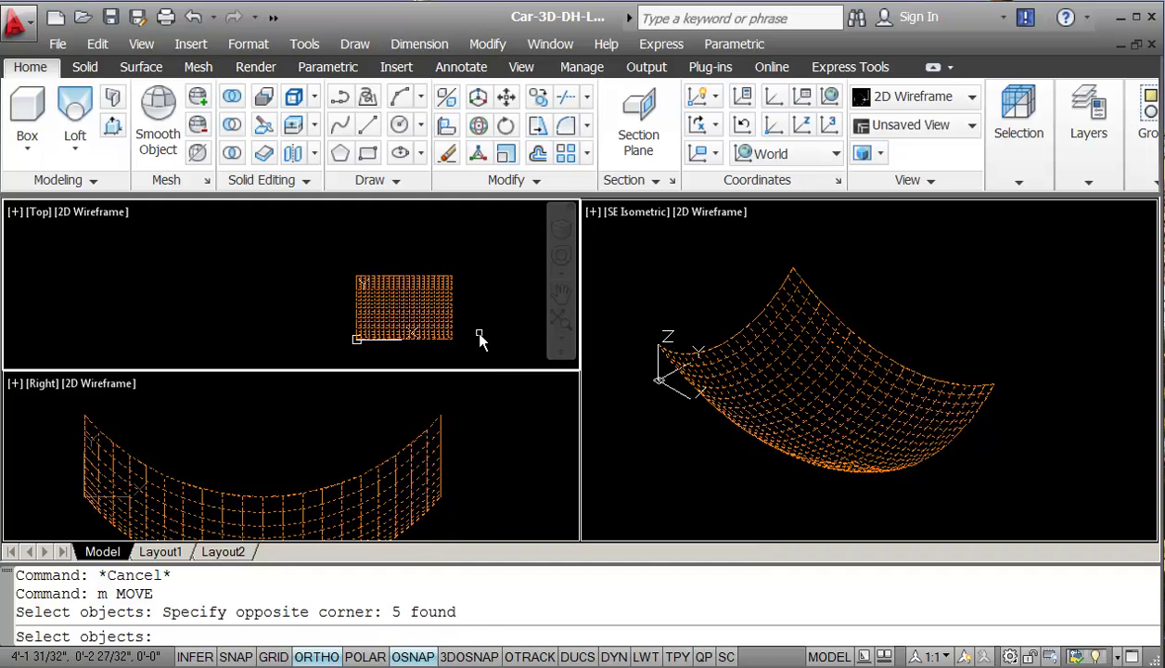
key(Return)
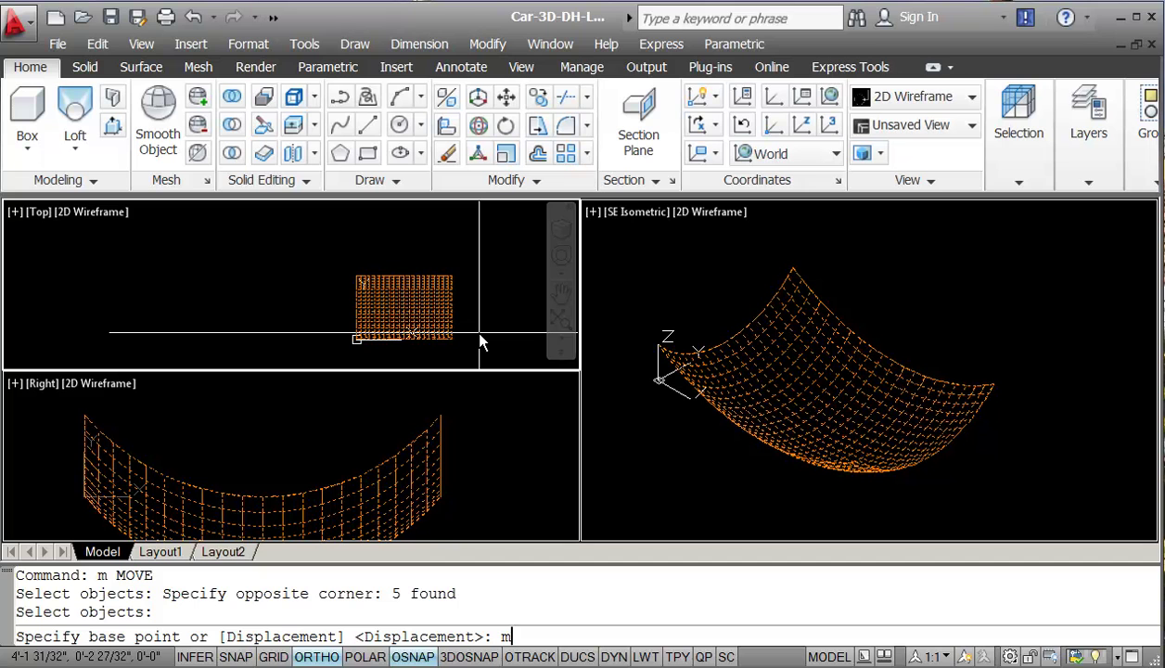
text(mtp)
key(Return)
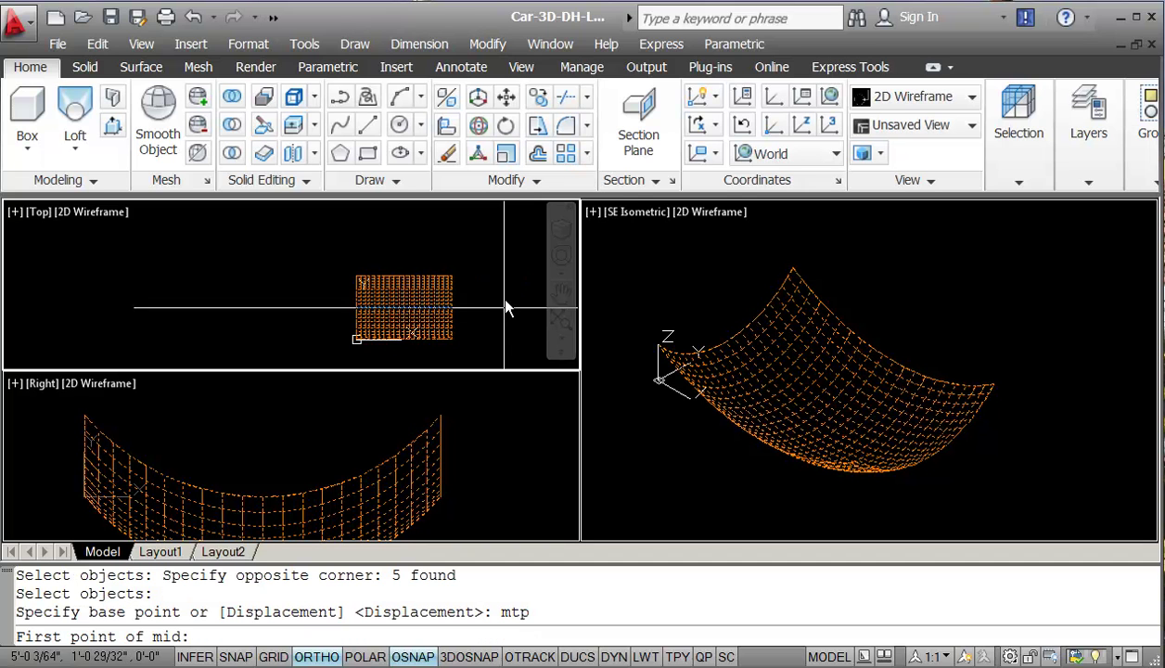
click(448, 295)
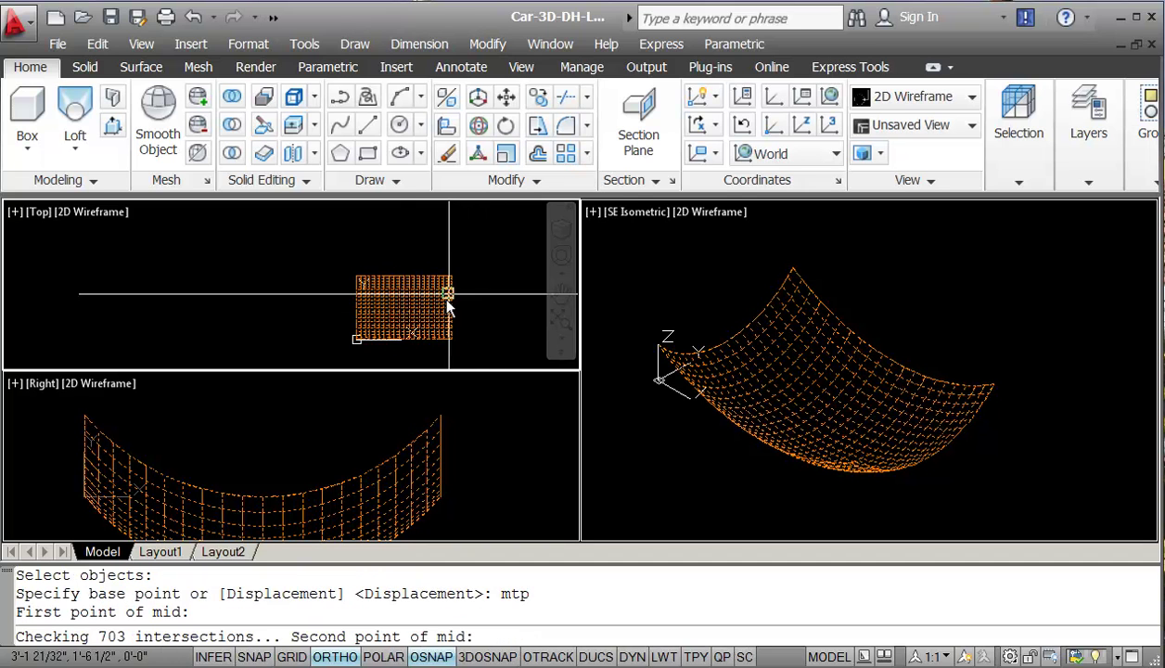
click(356, 340)
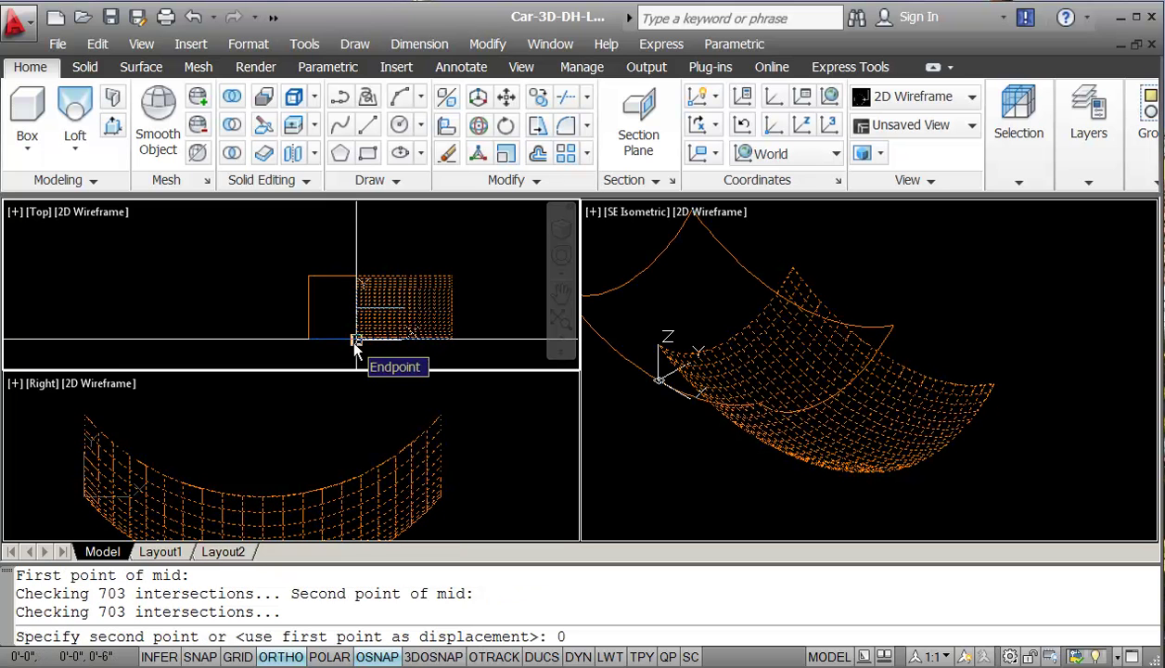
text(0,0)
key(Return)
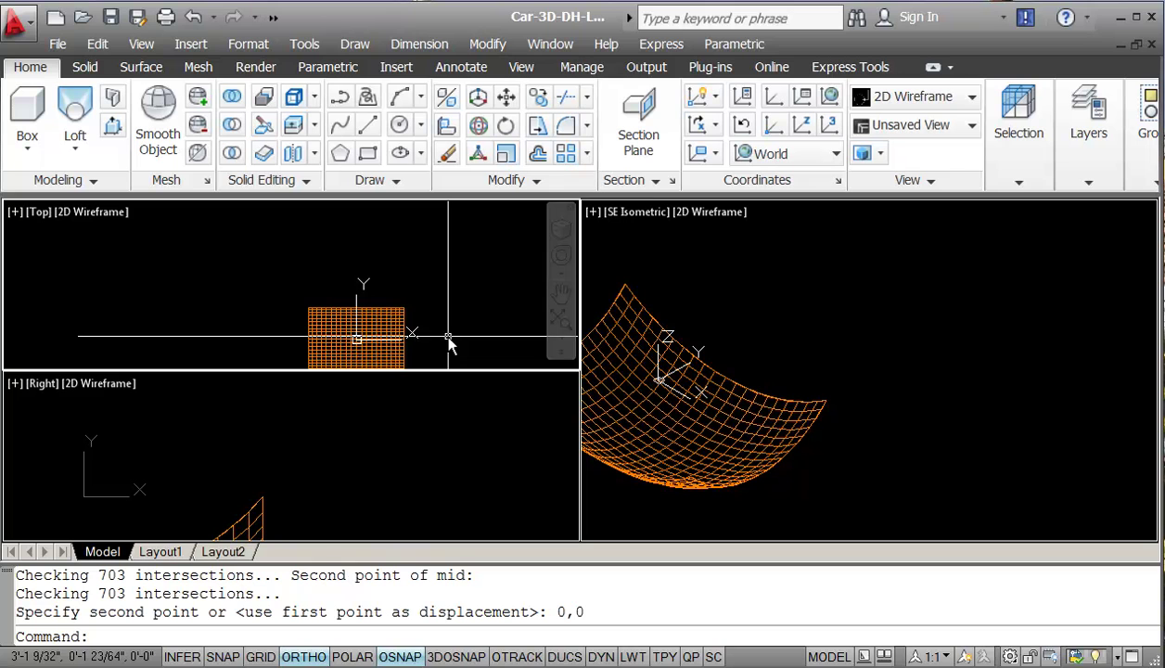
middle_drag(447, 346, 457, 295)
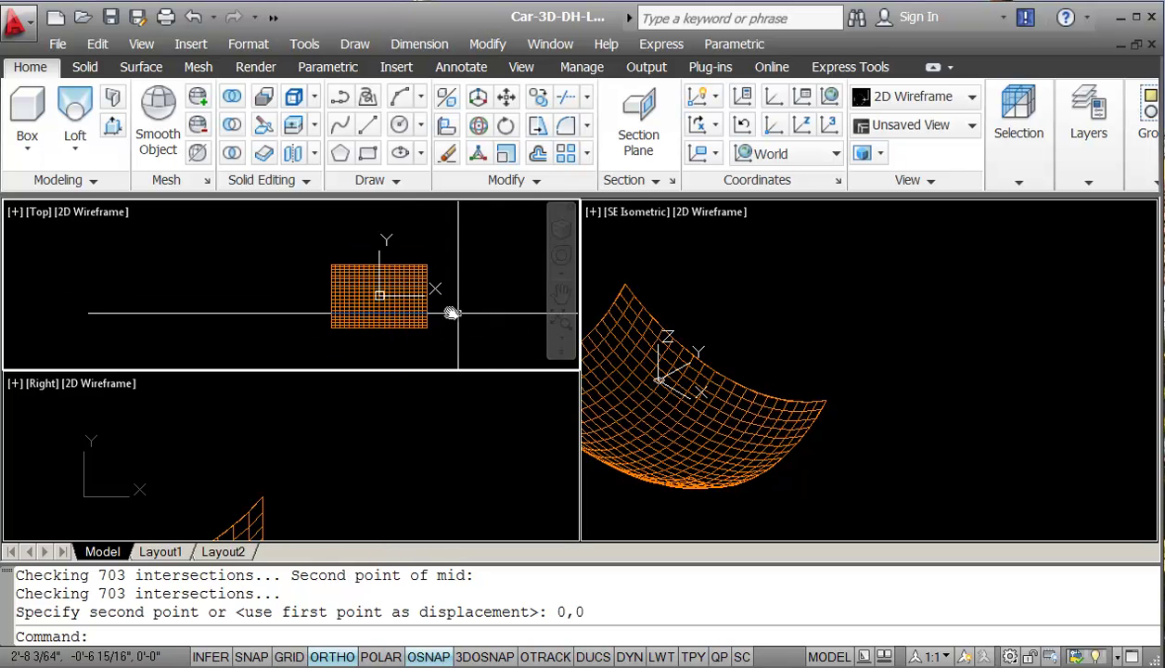
click(1087, 183)
click(1034, 263)
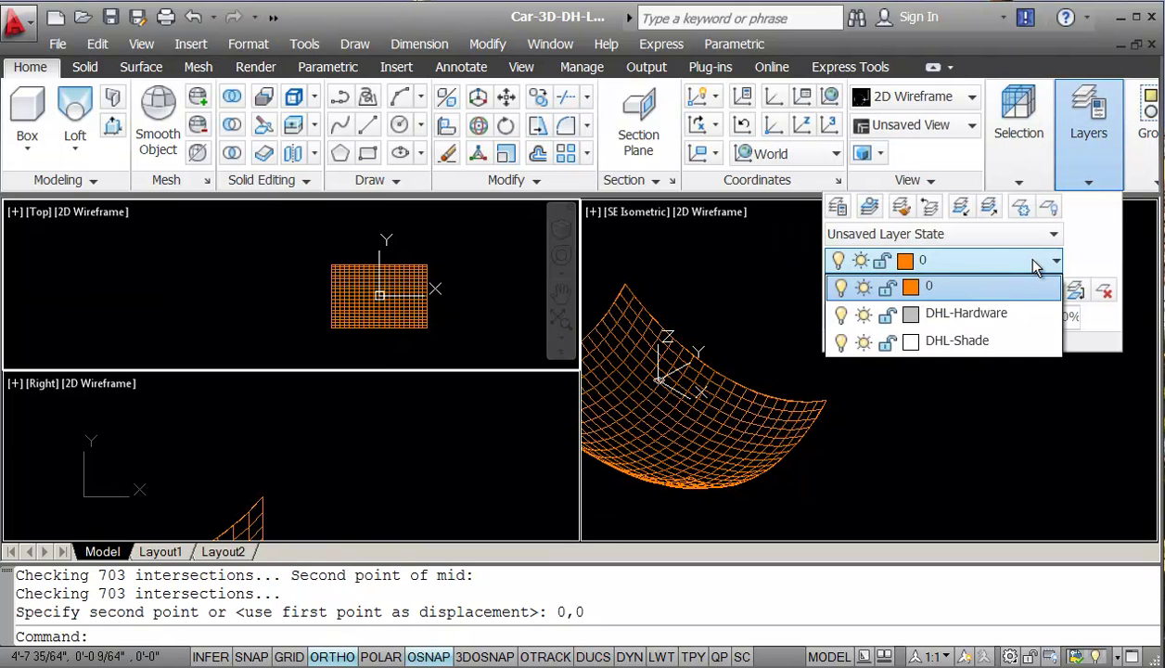
click(1024, 287)
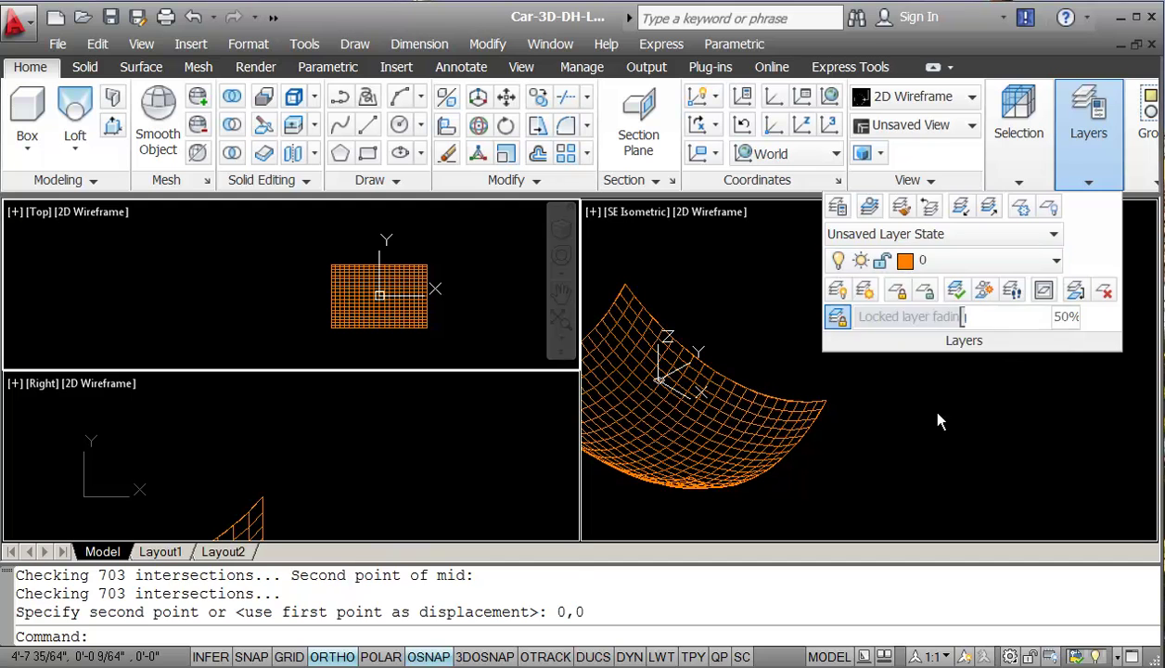
key(Escape)
key(Escape)
Assign the mesh surface to the layer DHL-Shade, then clear the selection
click(725, 432)
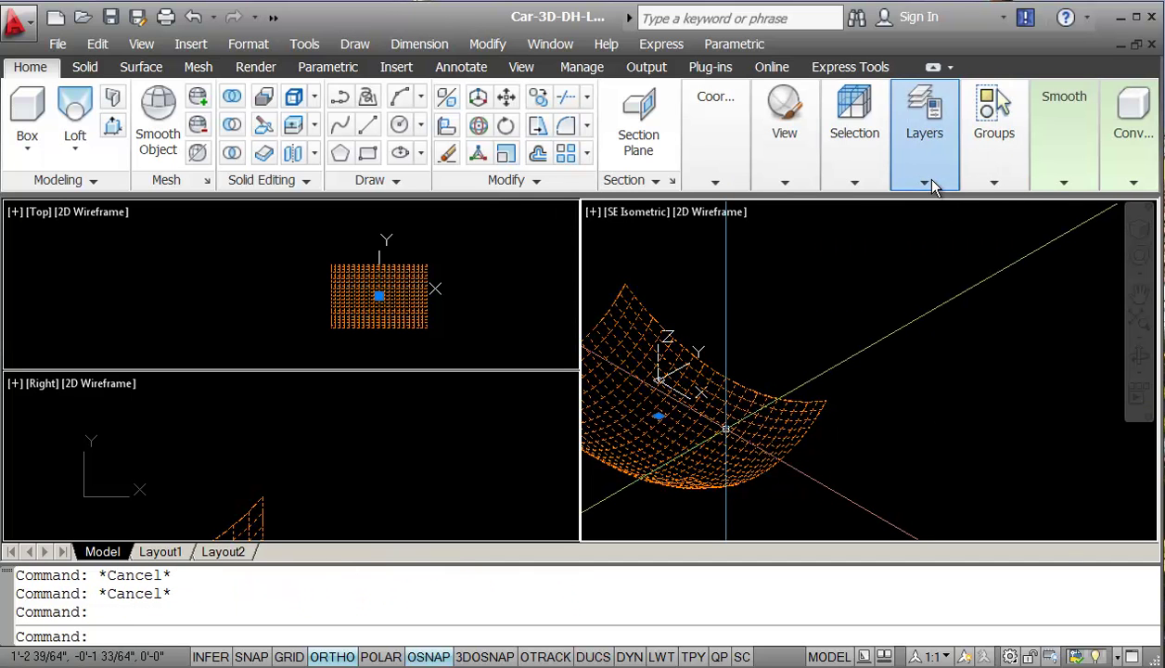
click(927, 182)
click(890, 261)
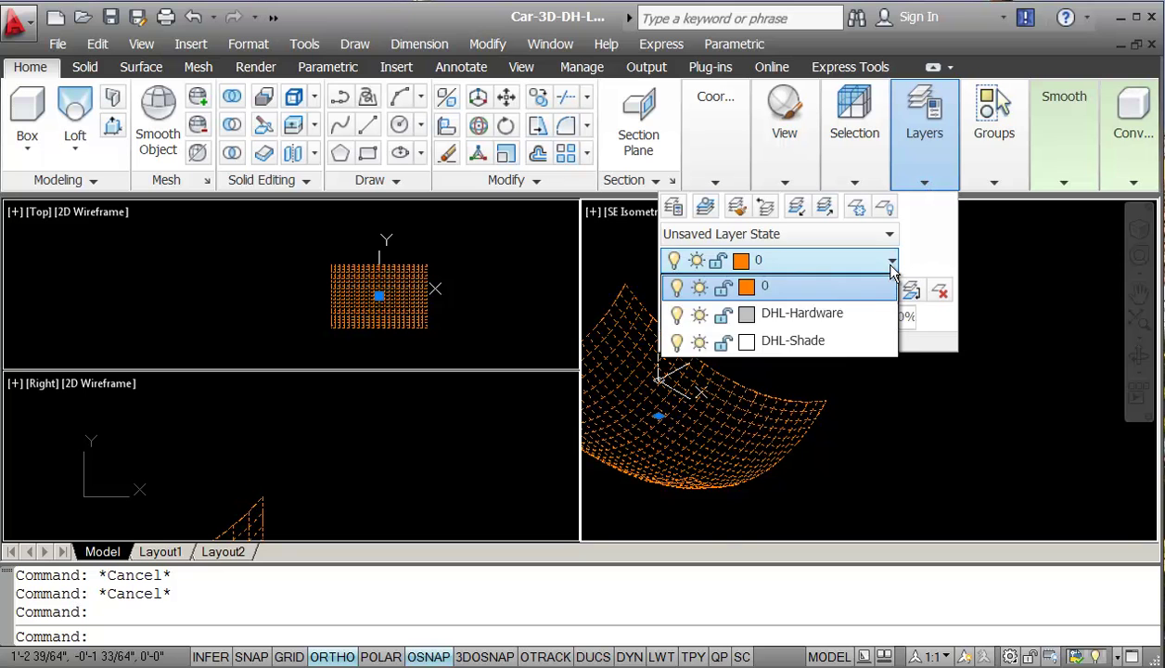
click(835, 341)
key(Escape)
key(Escape)
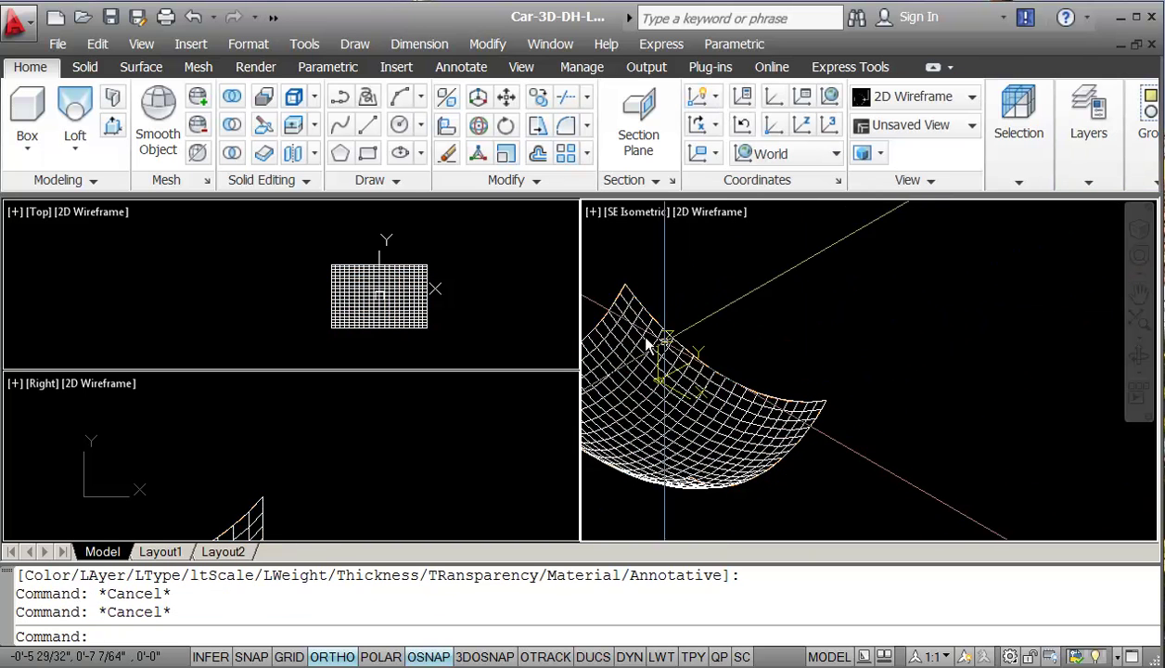
Erase the arc on the mesh's positive-X short side, window-selecting it in the Top viewport
click(475, 284)
text(e)
key(Return)
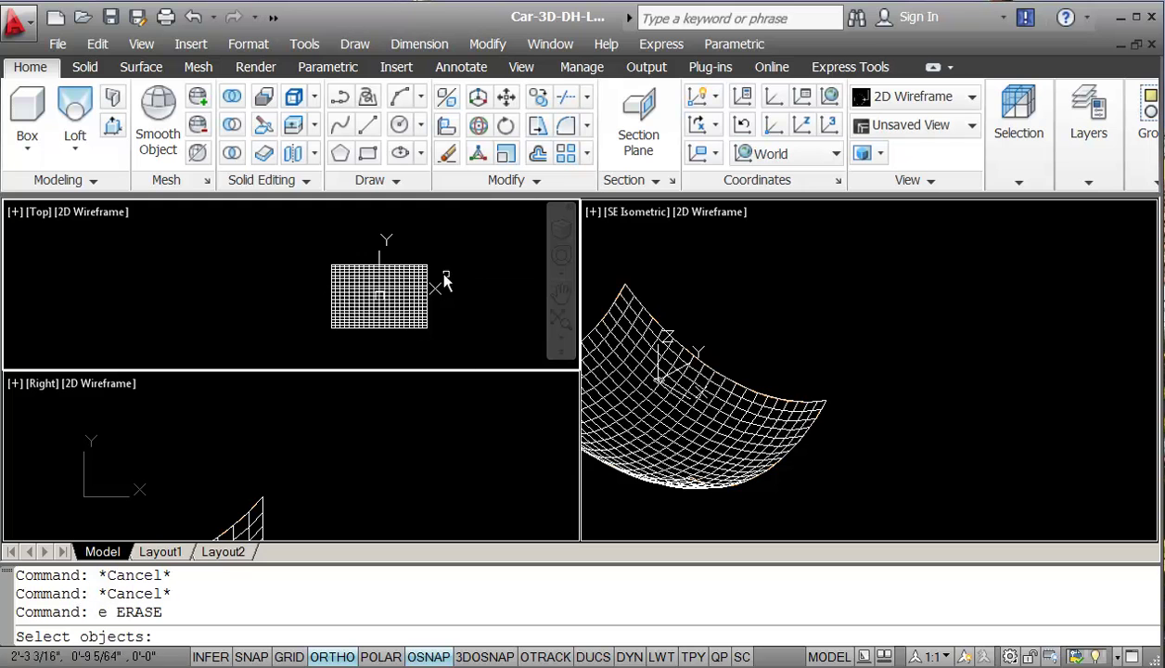
click(402, 242)
click(463, 350)
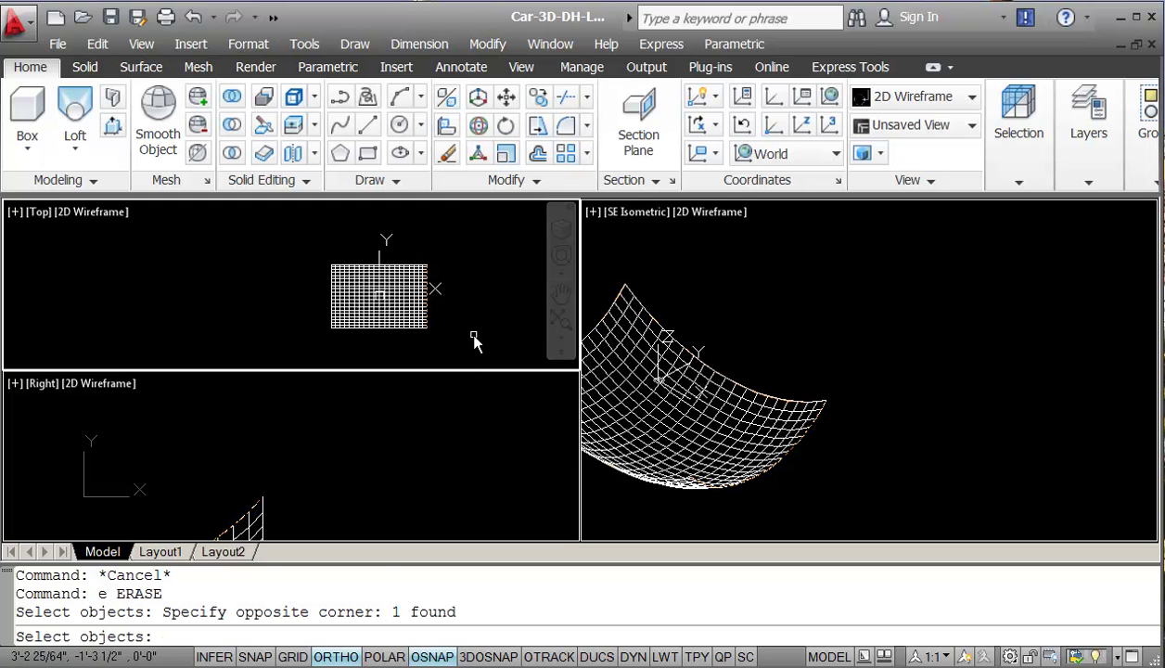
text(e)
key(Return)
key(Return)
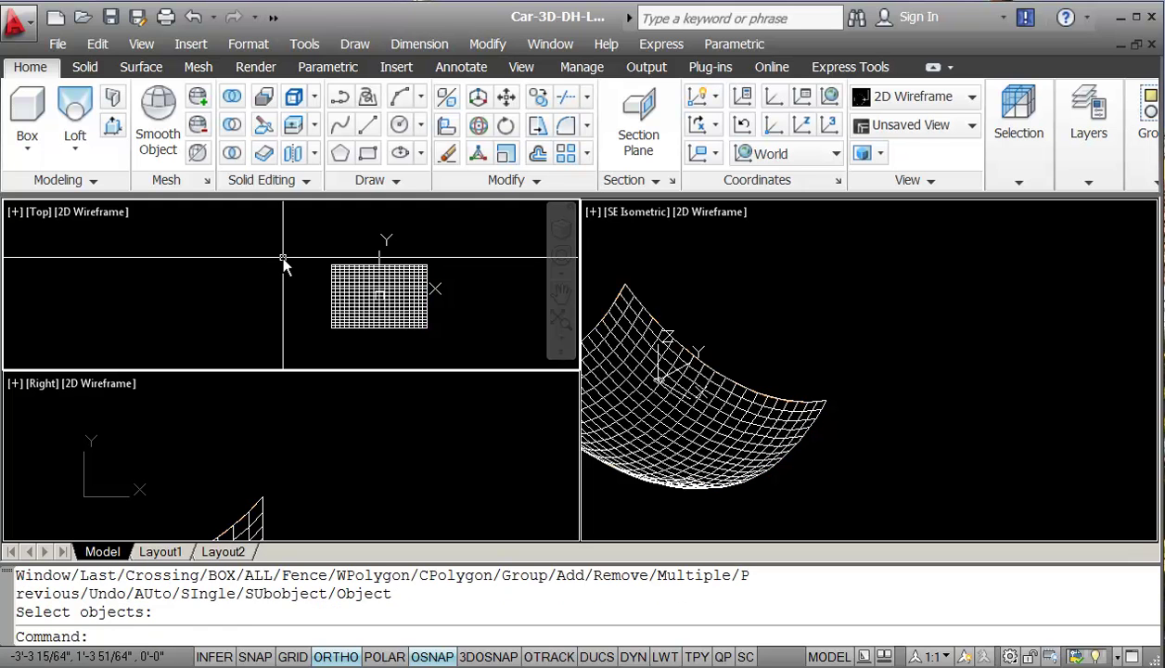
Erase the arc on the mesh's negative-X short side, window-selecting it in the Top viewport
key(Return)
click(291, 248)
click(357, 353)
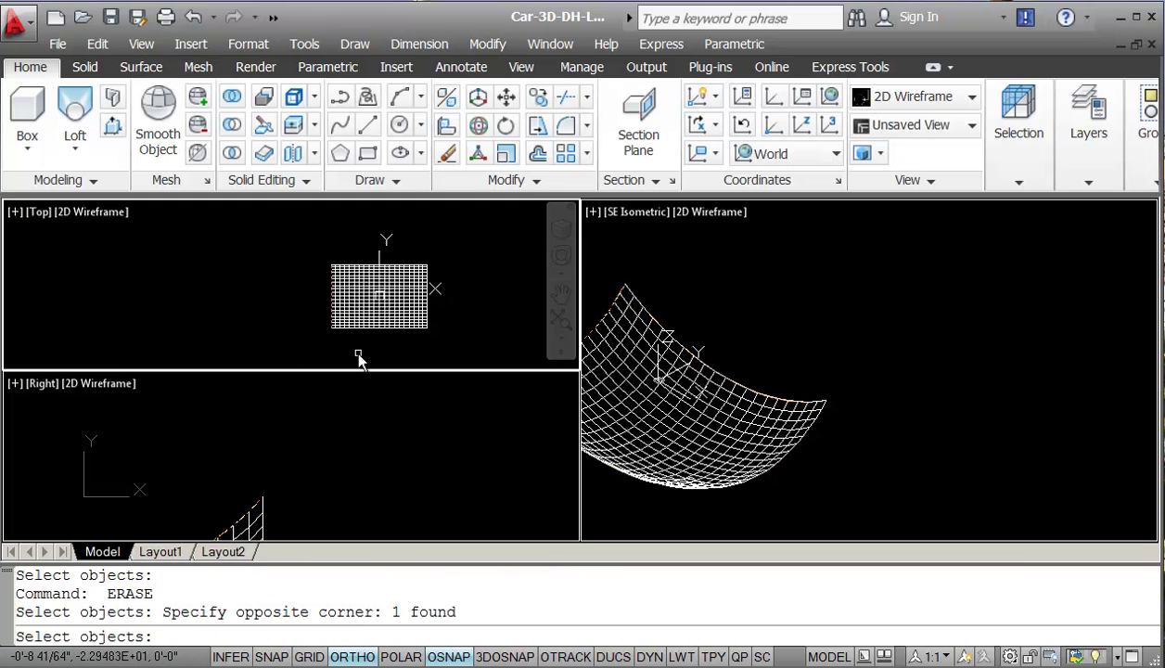
text(e)
key(Return)
key(Return)
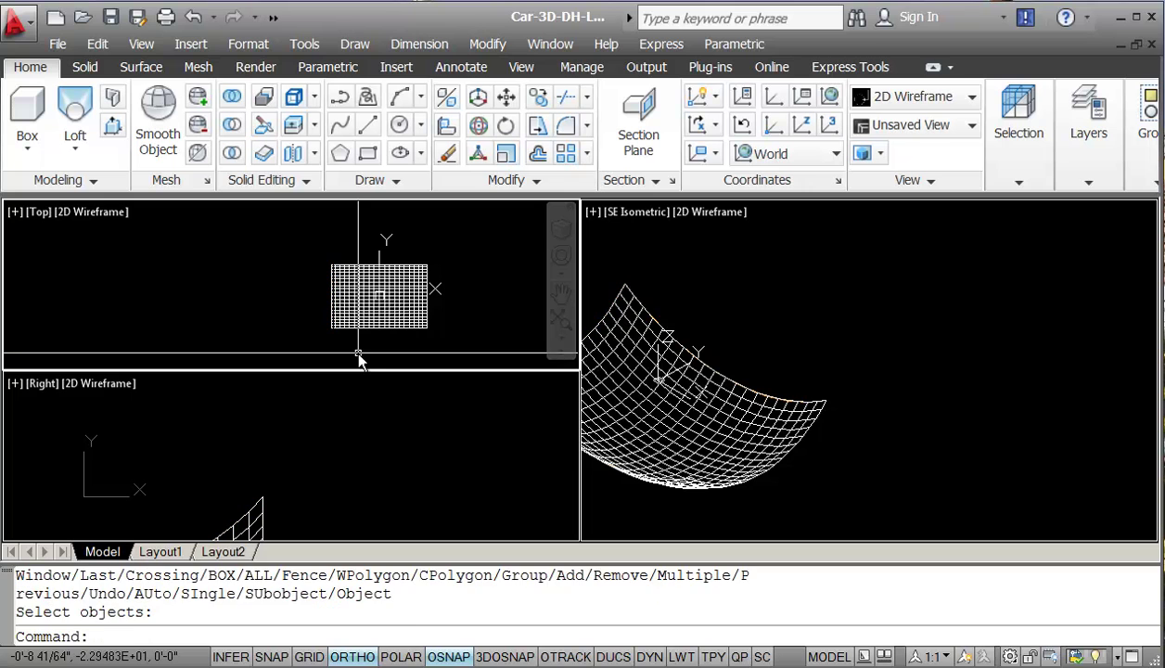
Erase the arc along the mesh's back long side, window-selecting it in the Top viewport
text(e)
key(Return)
click(292, 248)
click(341, 341)
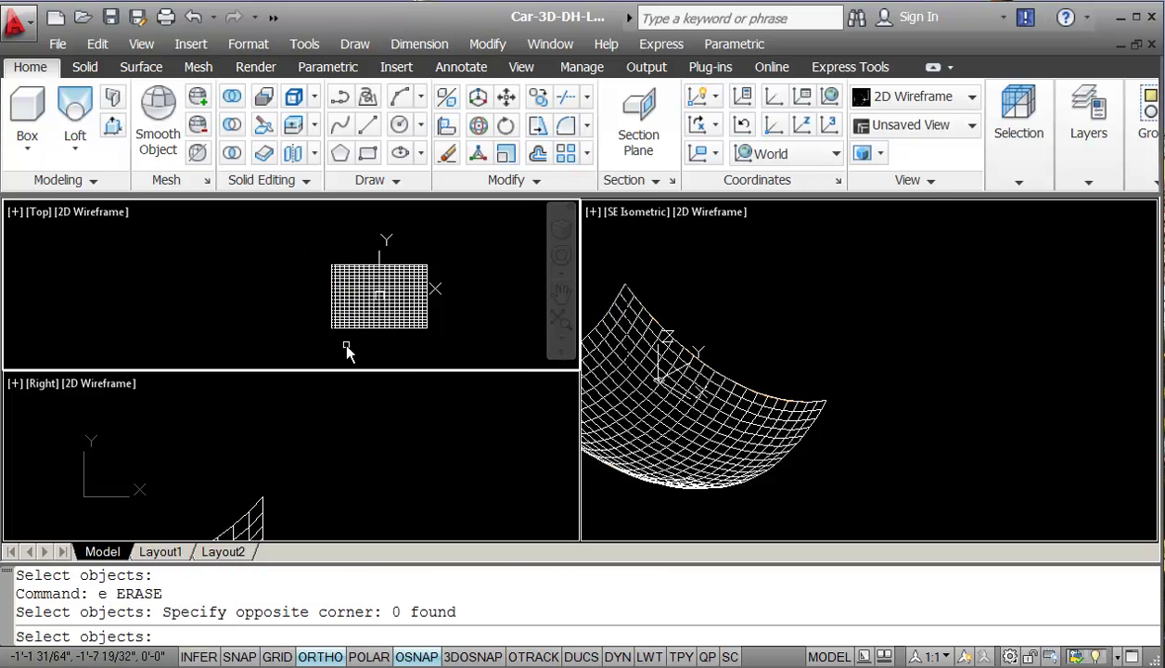
click(305, 242)
click(464, 276)
key(Return)
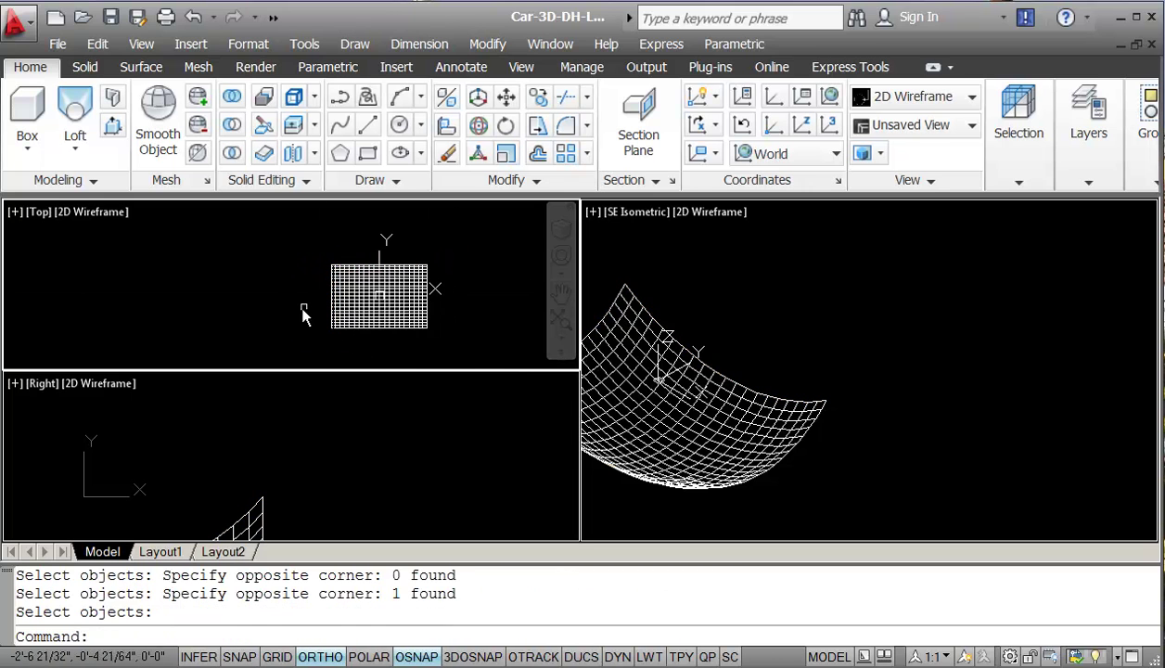
Erase the arc along the mesh's front long side, window-selecting it in the Top viewport
key(Return)
click(306, 316)
click(451, 357)
key(Return)
key(Return)
click(405, 336)
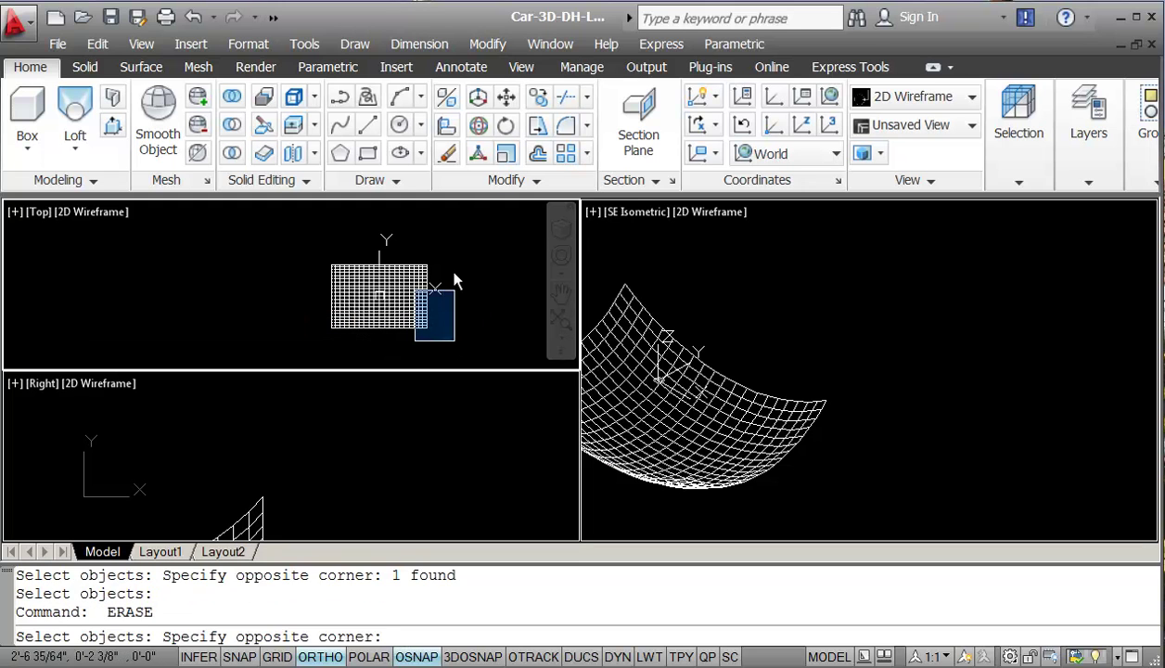
click(447, 237)
key(Escape)
key(Escape)
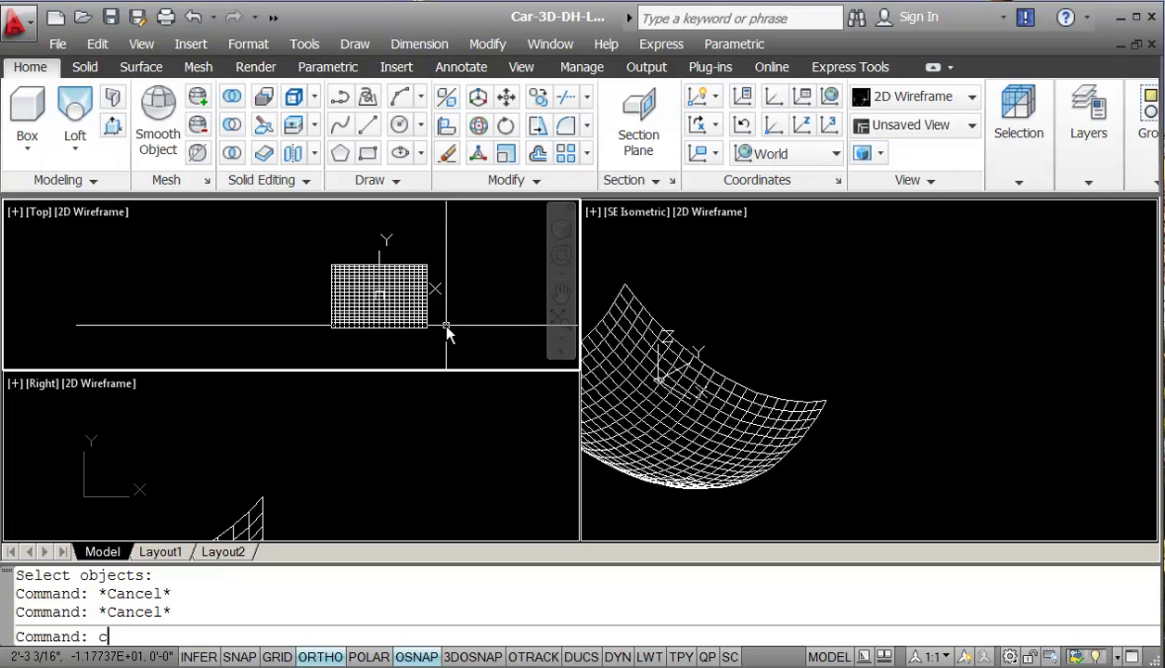
Draw a circle centred at 0,0 with a radius of 2" in the Top viewport
key(Return)
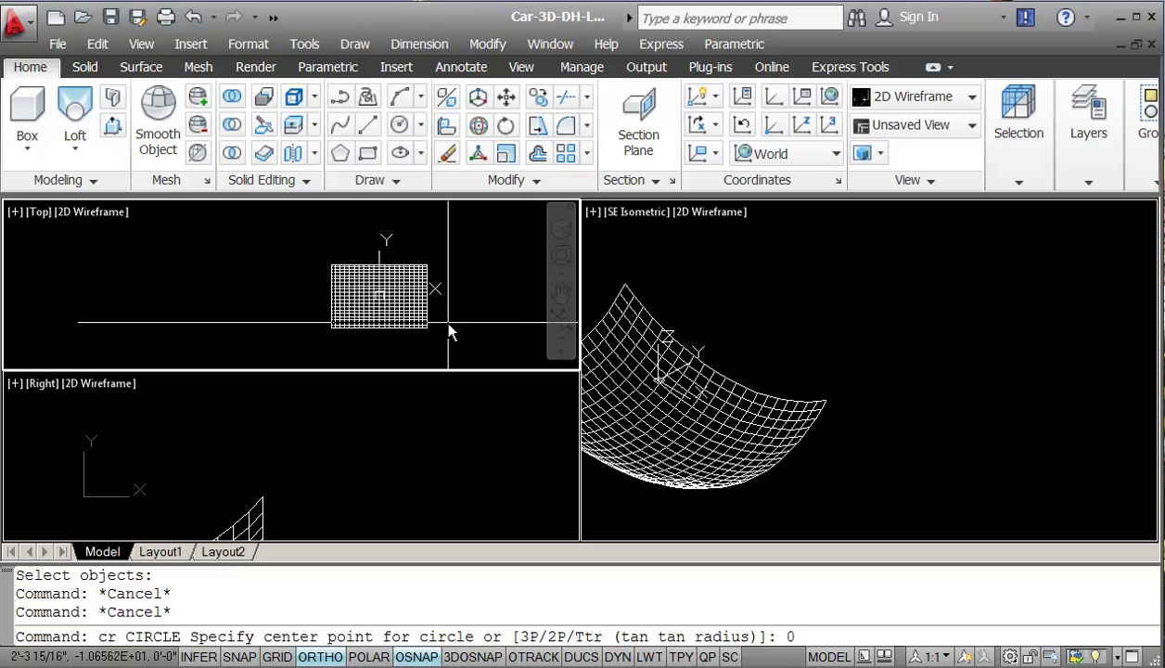
key(Return)
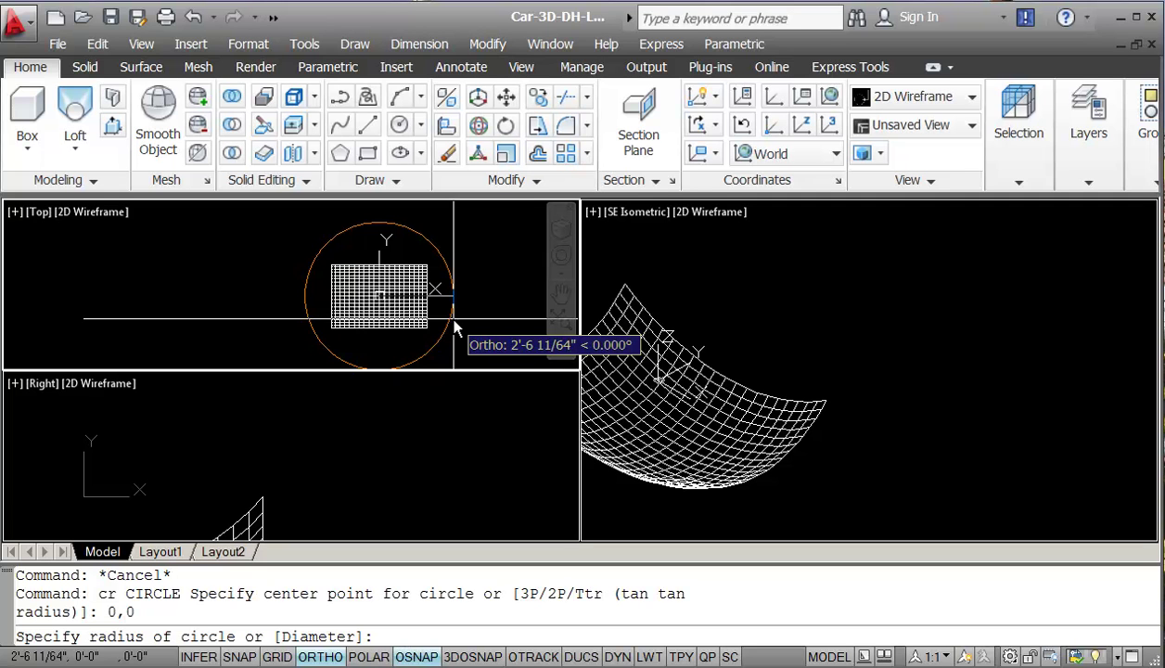
key(Return)
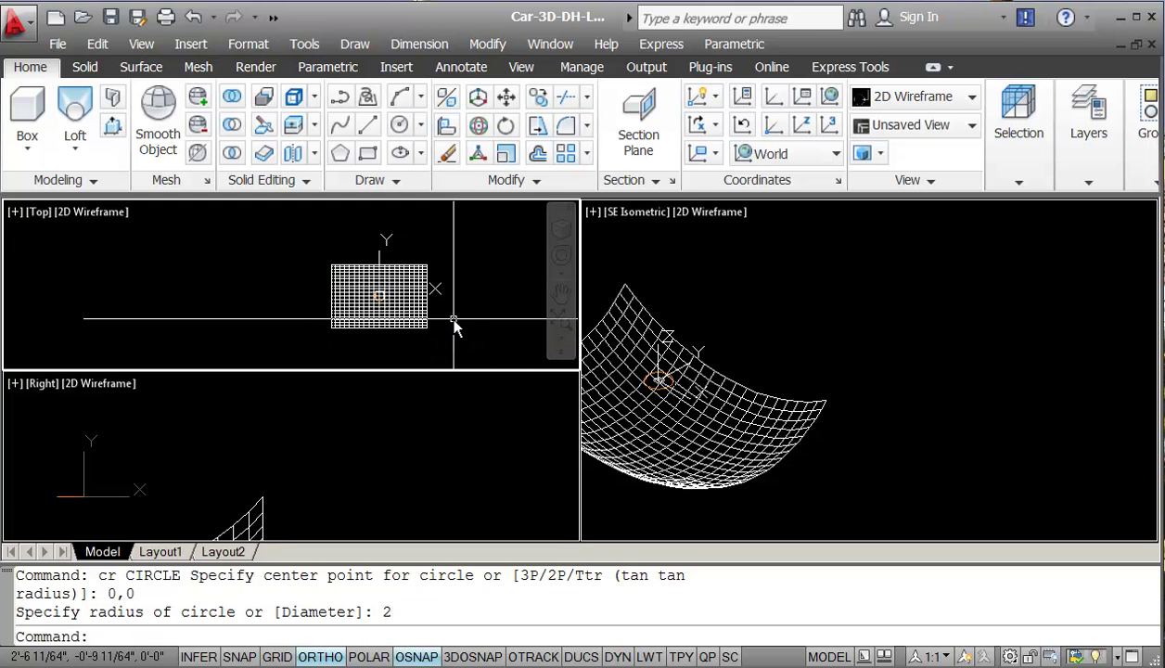
key(Return)
scroll(384, 315, up, 6)
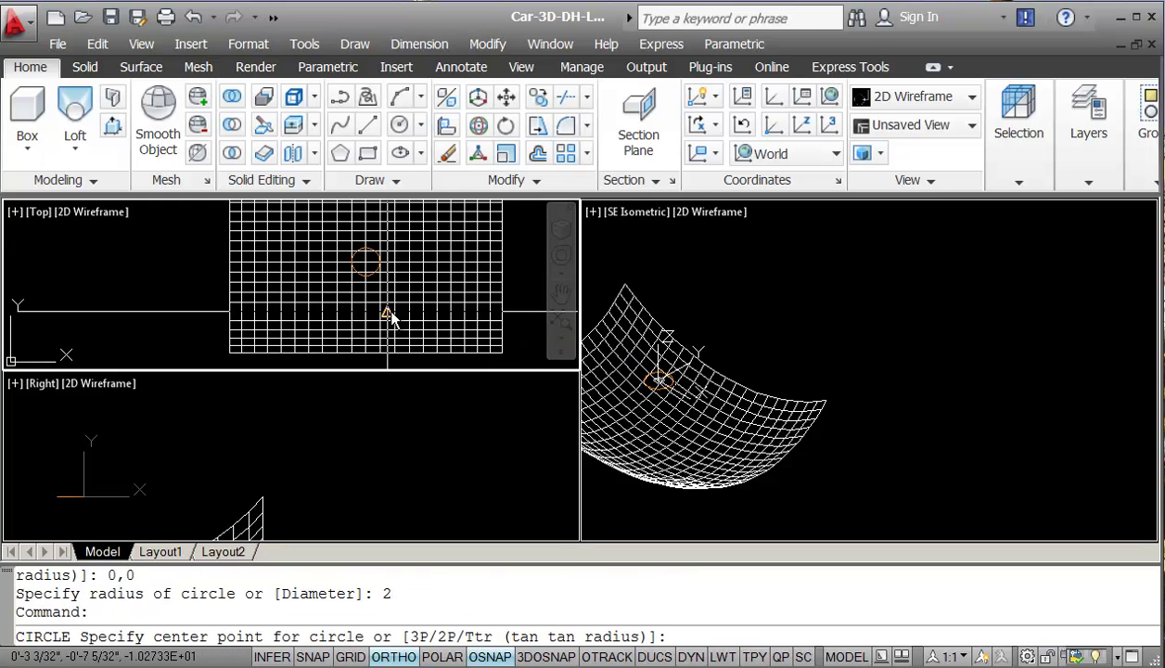
scroll(390, 291, up, 2)
key(Escape)
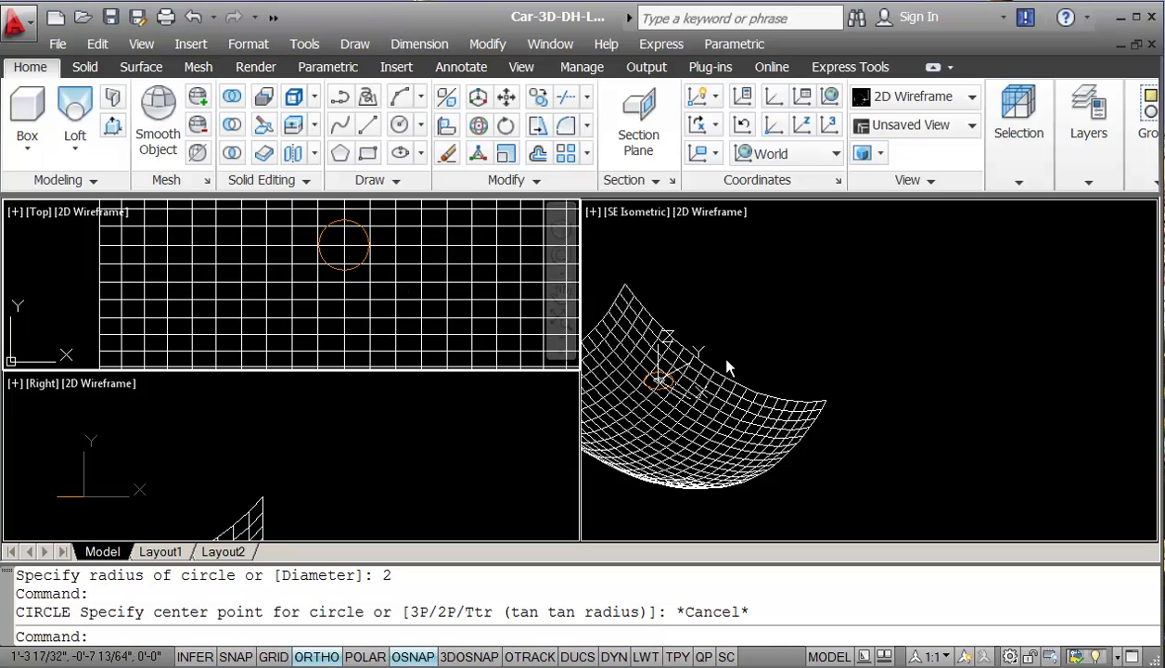
Extrude the circle at the origin as a solid with a height of 0.5"
scroll(686, 394, up, 3)
middle_drag(686, 394, 814, 403)
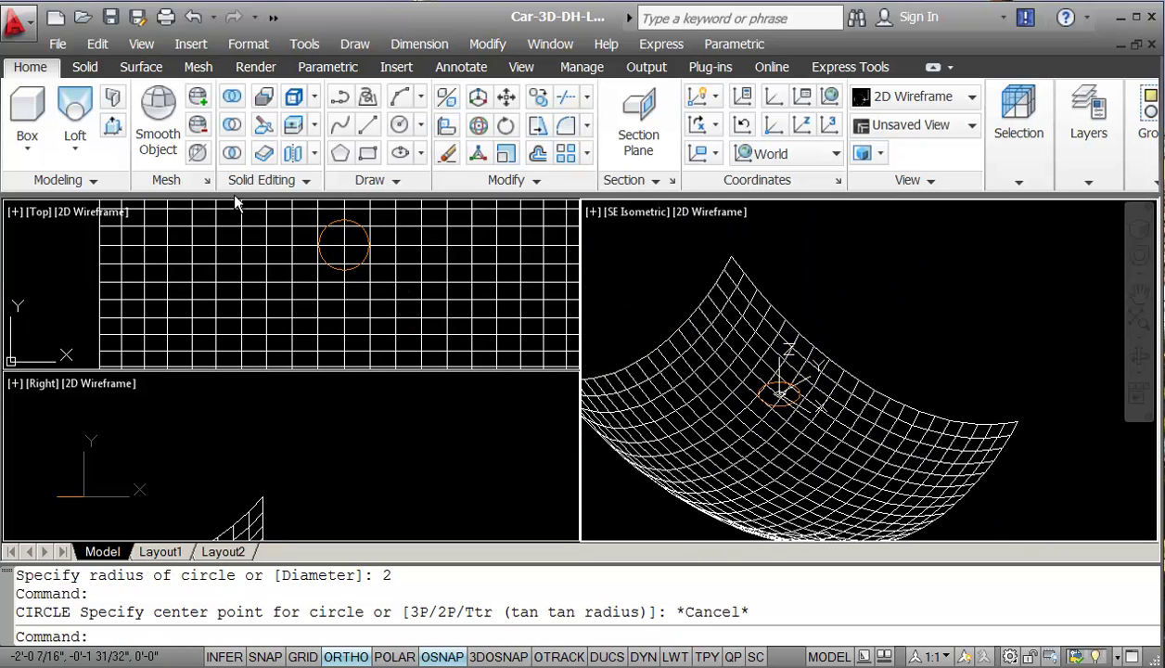
click(75, 146)
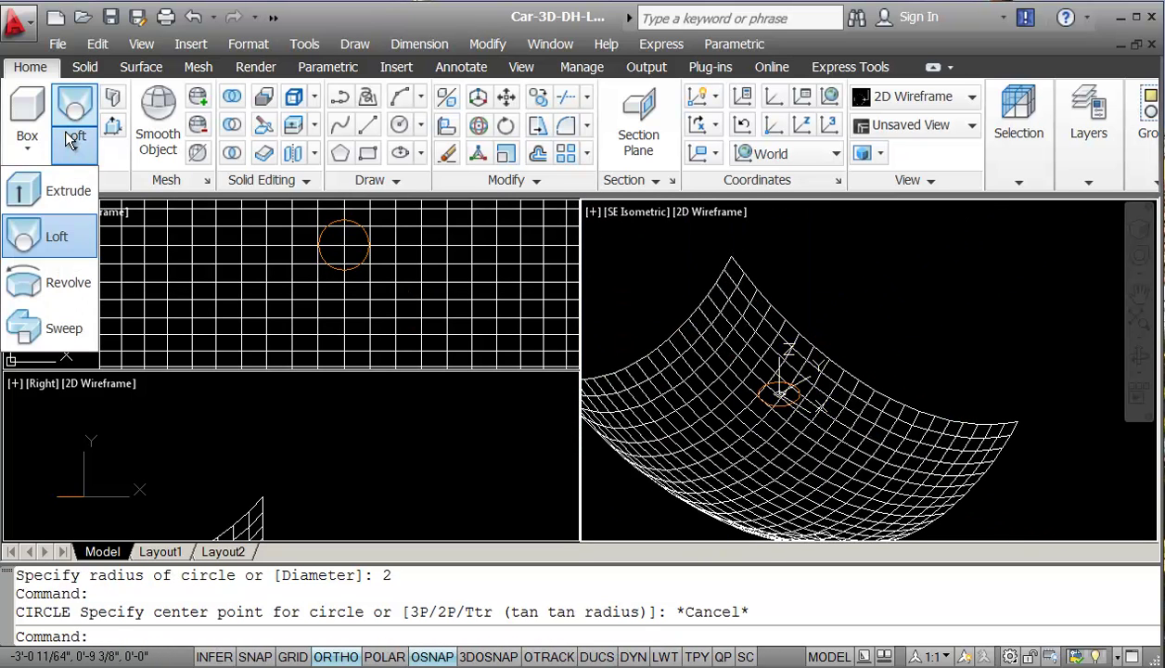
click(76, 190)
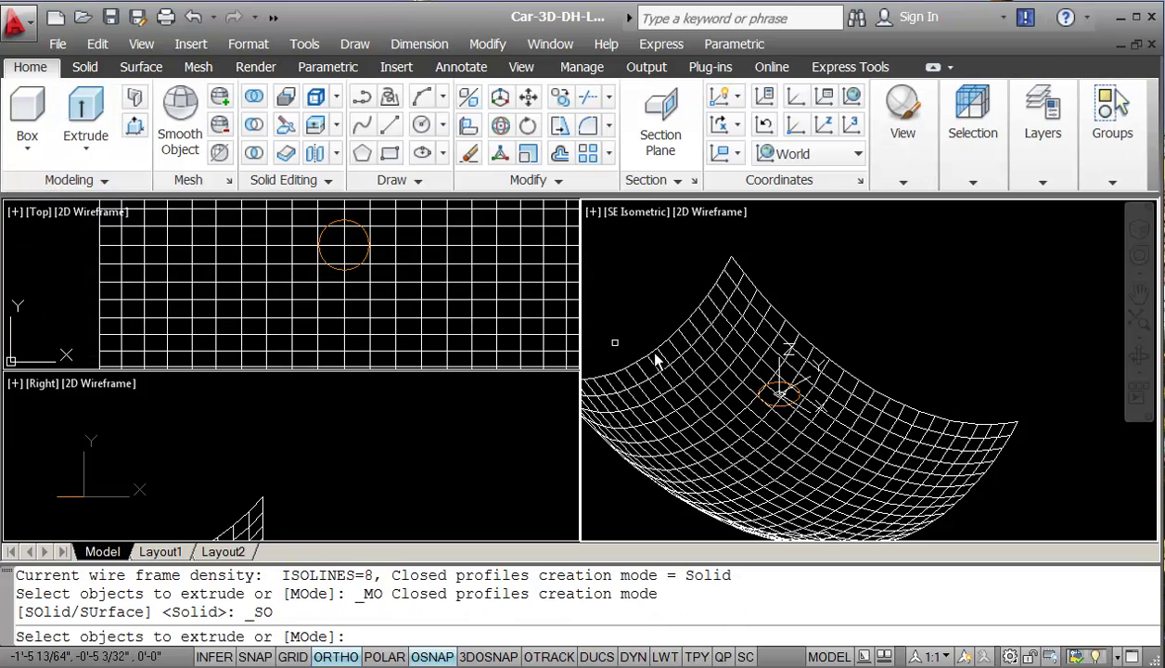
click(779, 400)
key(Return)
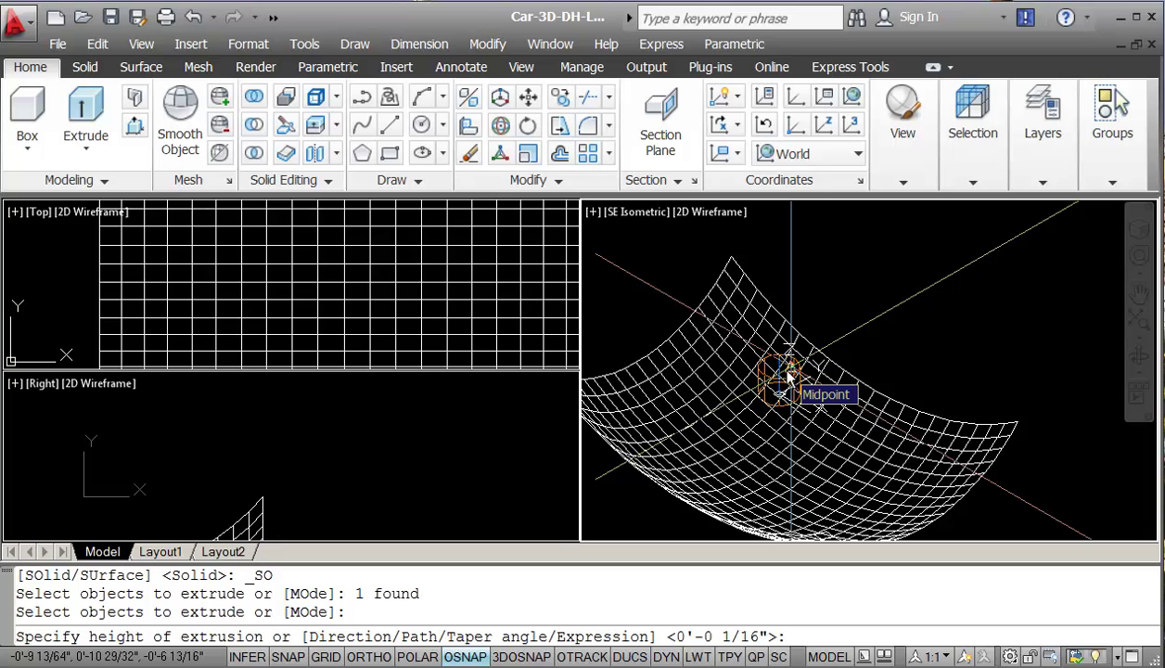
text(.5)
key(Return)
key(Escape)
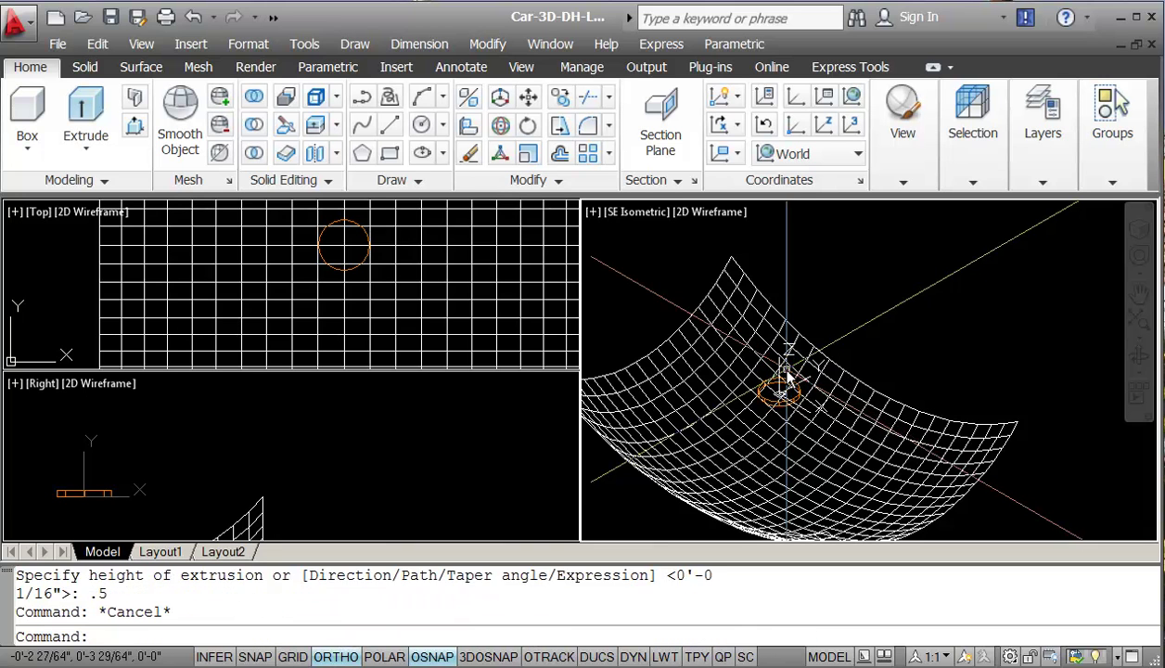
key(Escape)
scroll(783, 402, up, 2)
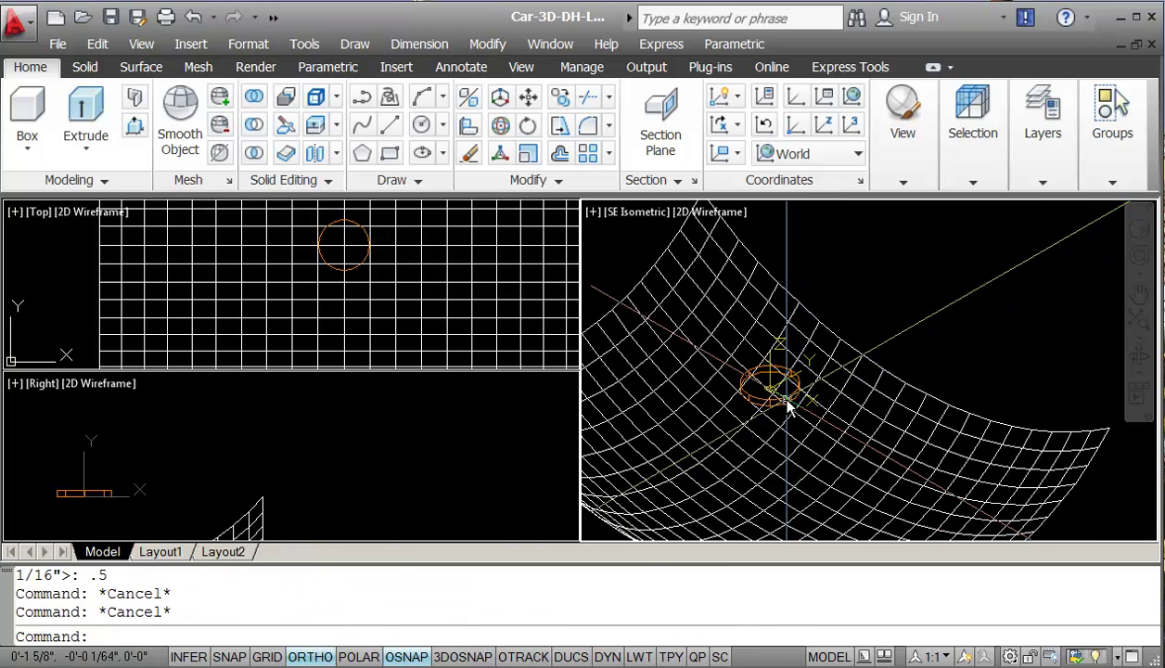
click(785, 403)
key(Escape)
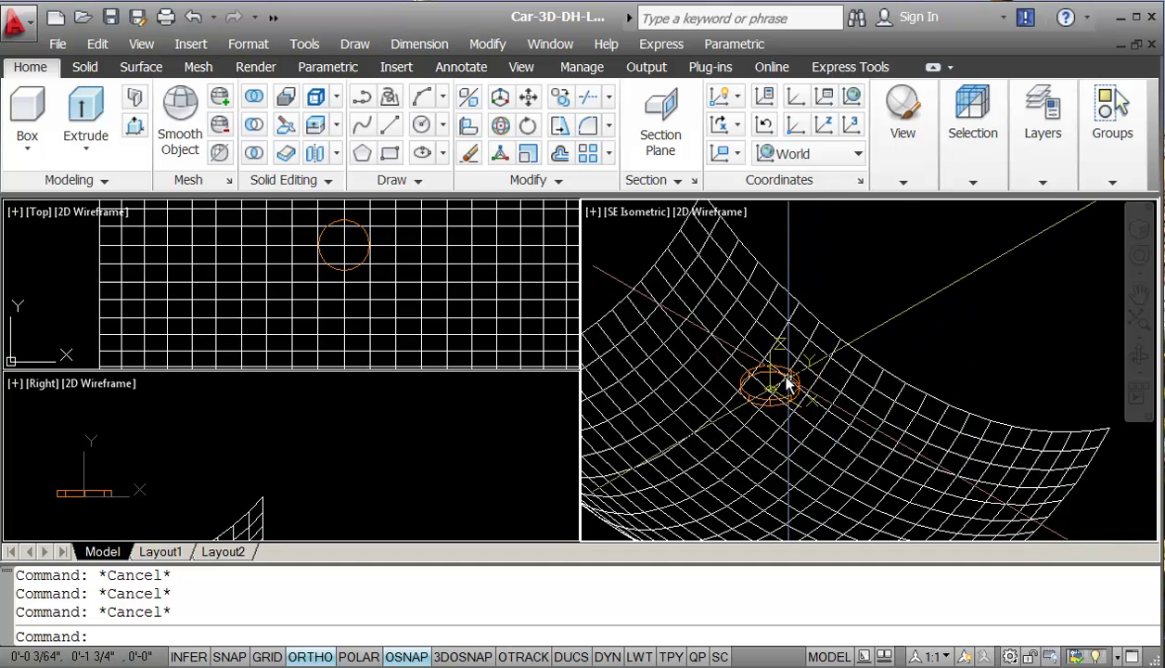
click(773, 379)
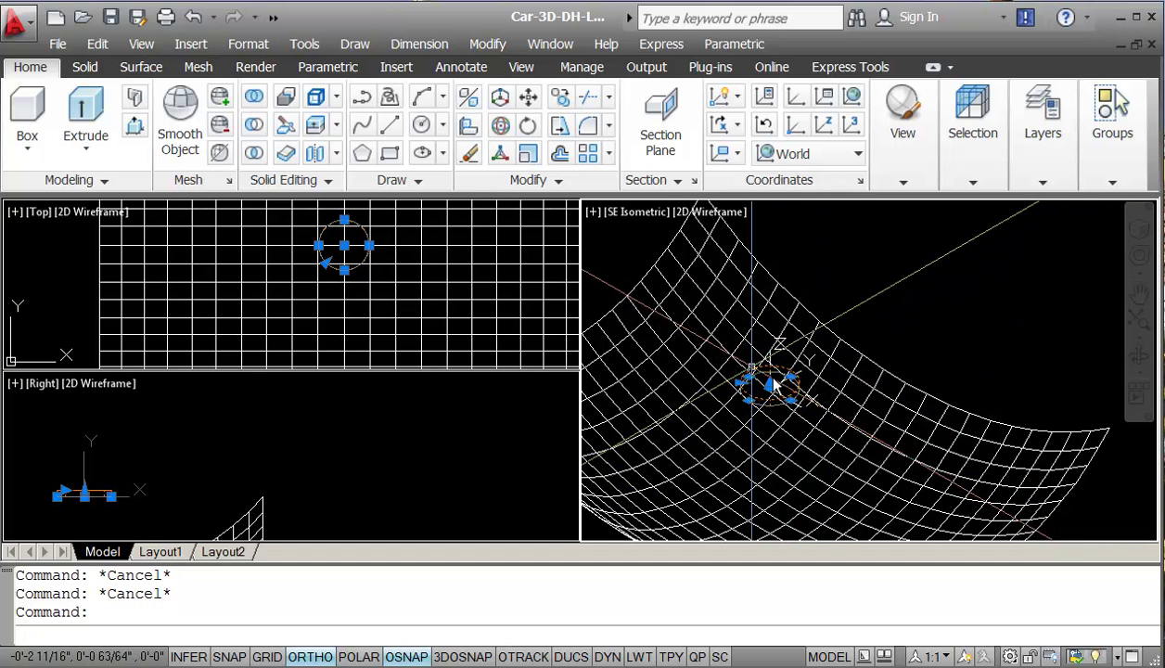
scroll(770, 385, up, 2)
key(Escape)
Make DHL-Hardware the current layer
click(987, 186)
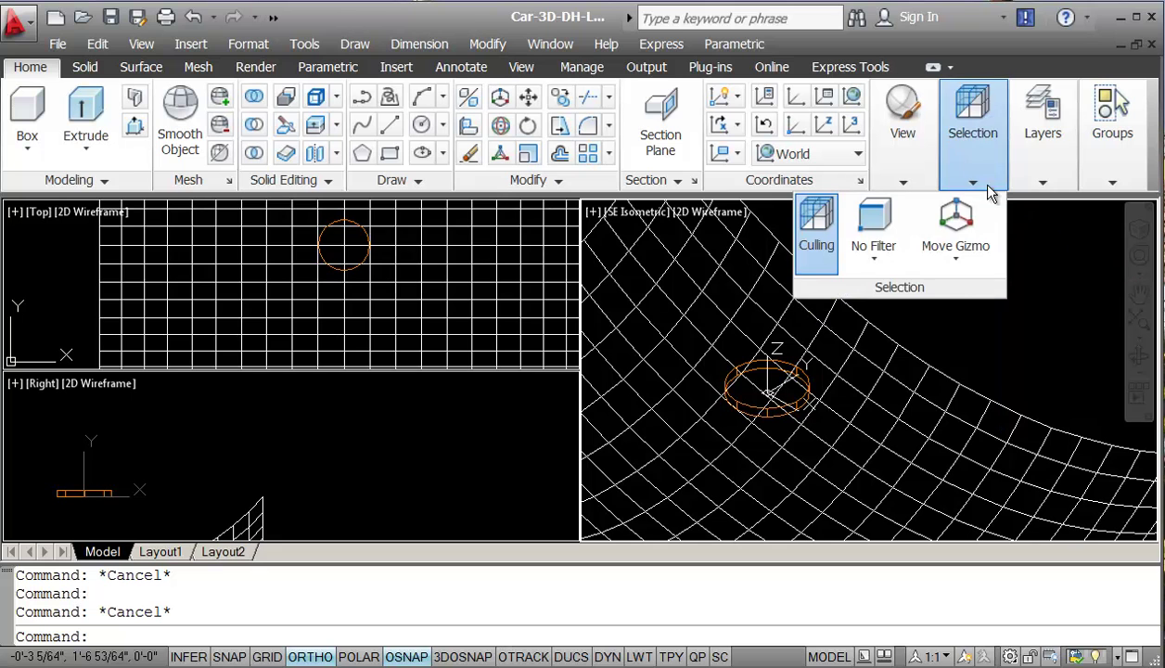
click(1039, 181)
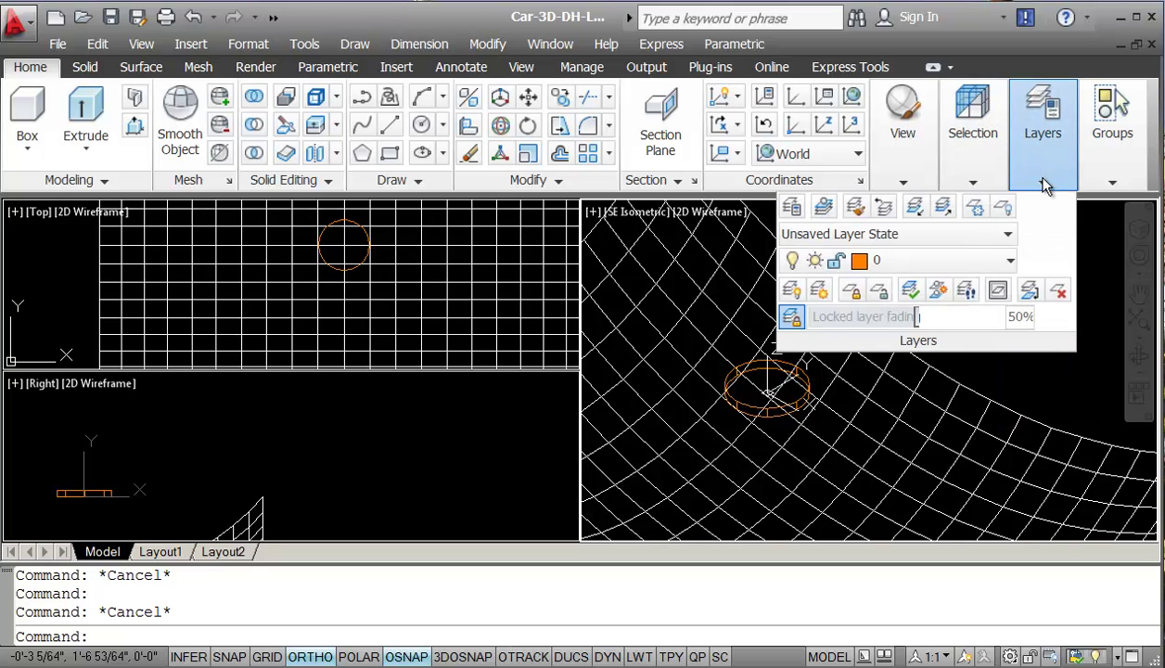
click(950, 264)
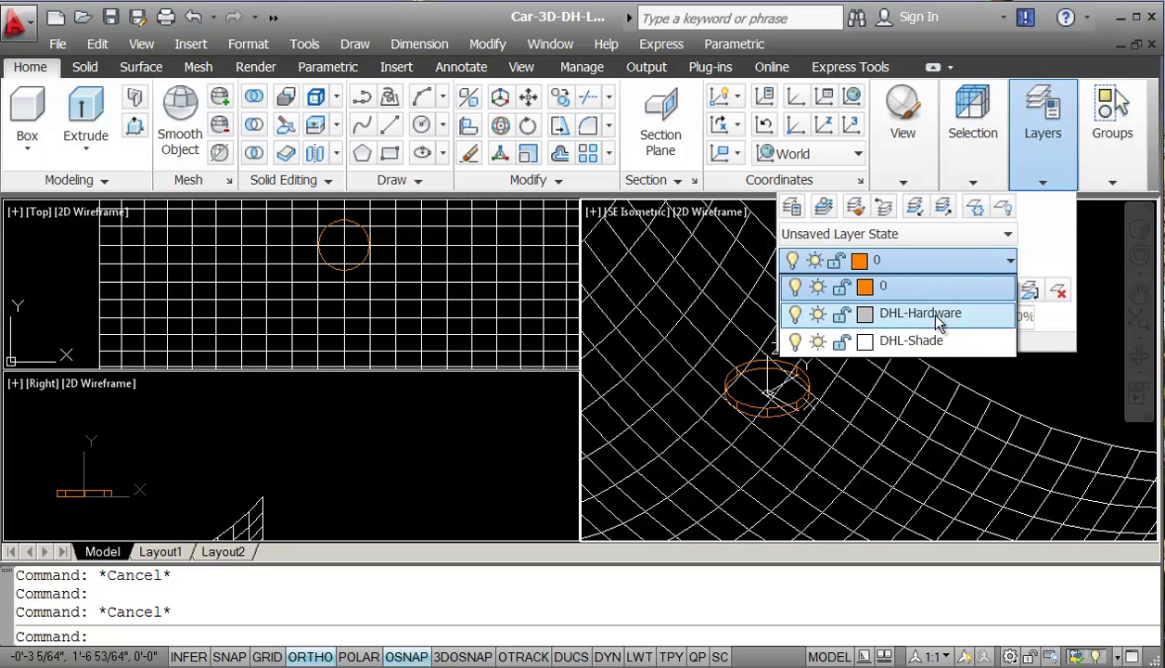
click(936, 315)
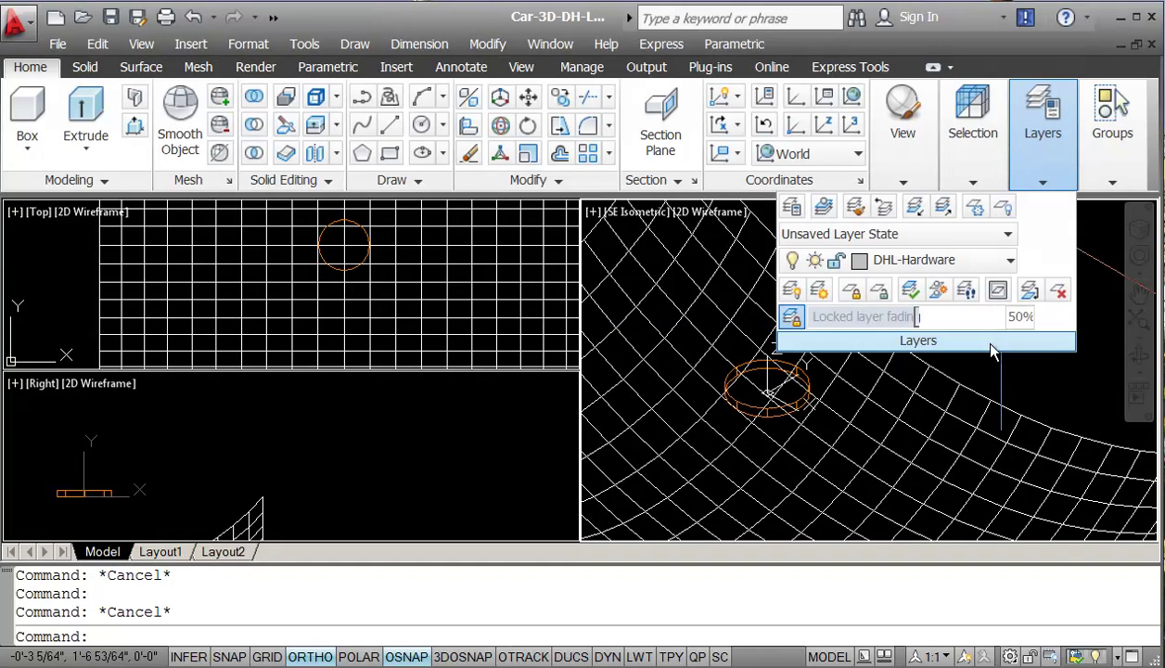
Move the extruded disc at the origin to layer DHL-Hardware and clear the selection
click(810, 394)
mouse_move(939, 169)
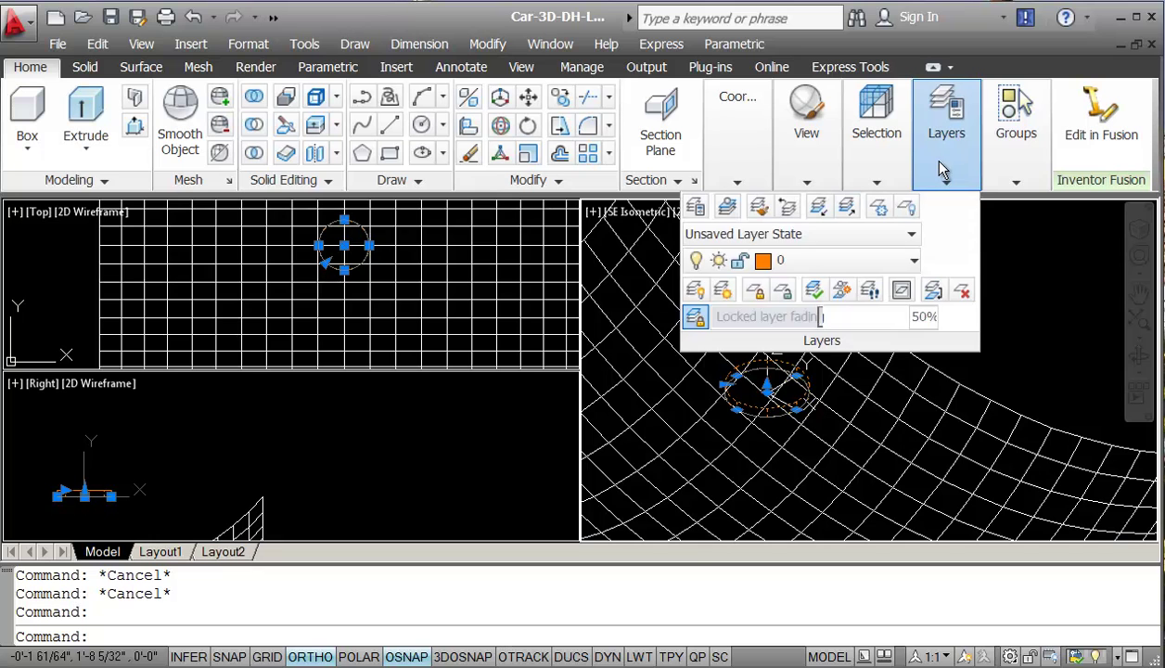
click(858, 261)
click(858, 316)
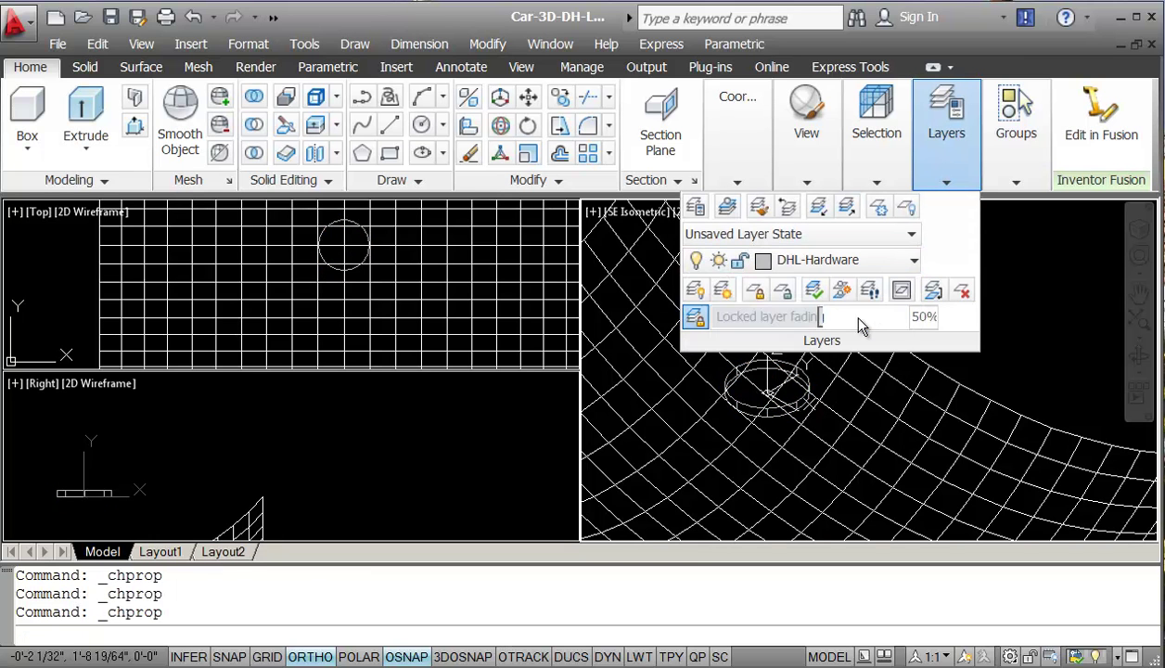
key(Escape)
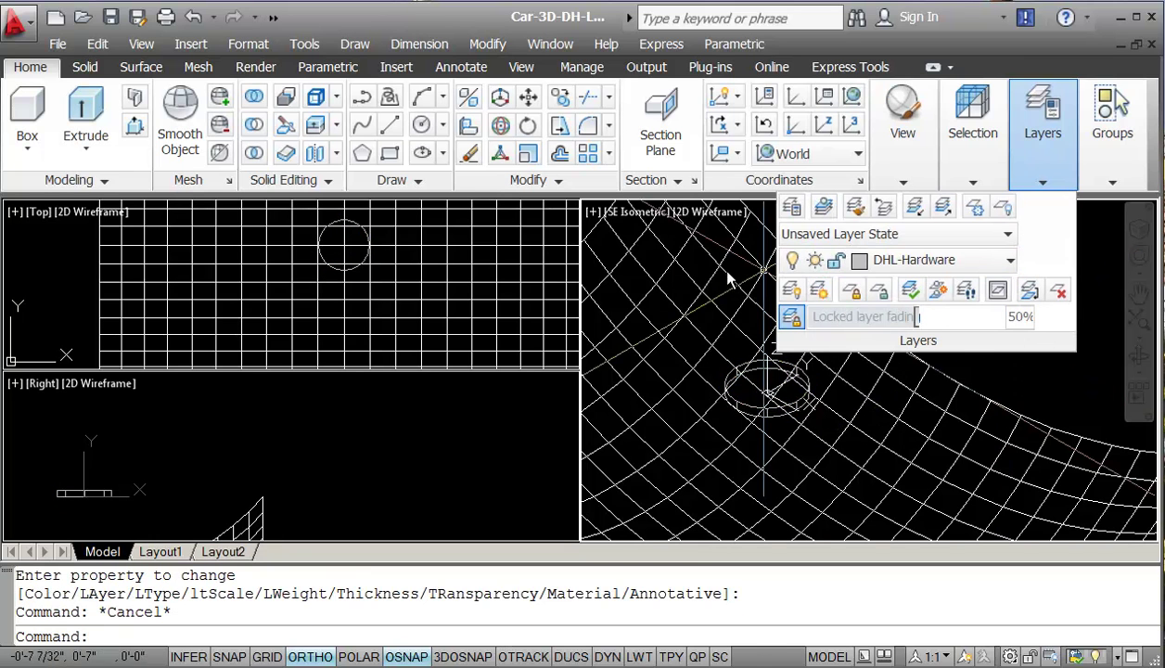
Set the SE Isometric viewport's visual style to Realistic, showing the whole shade
click(726, 215)
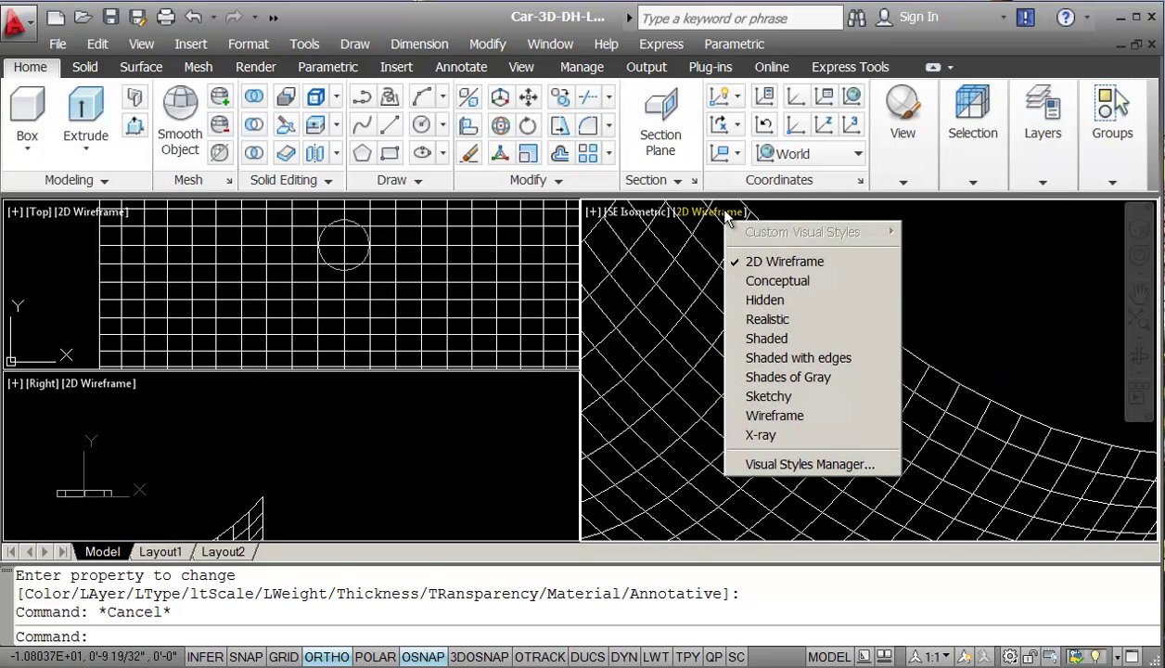
click(768, 322)
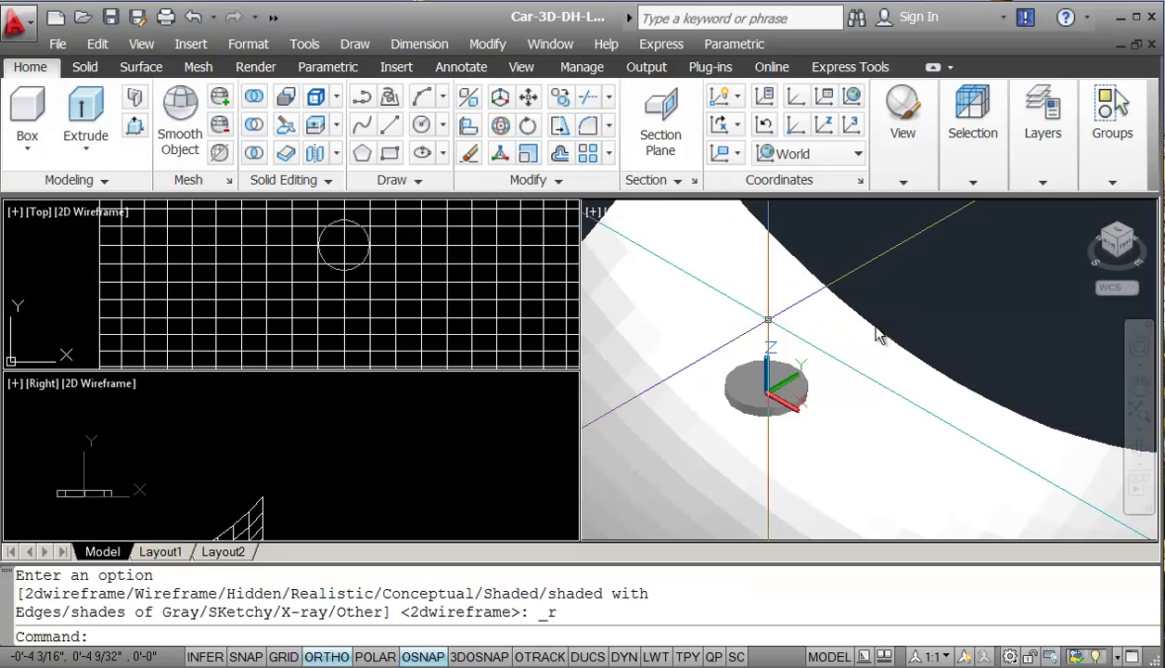
scroll(895, 318, down, 3)
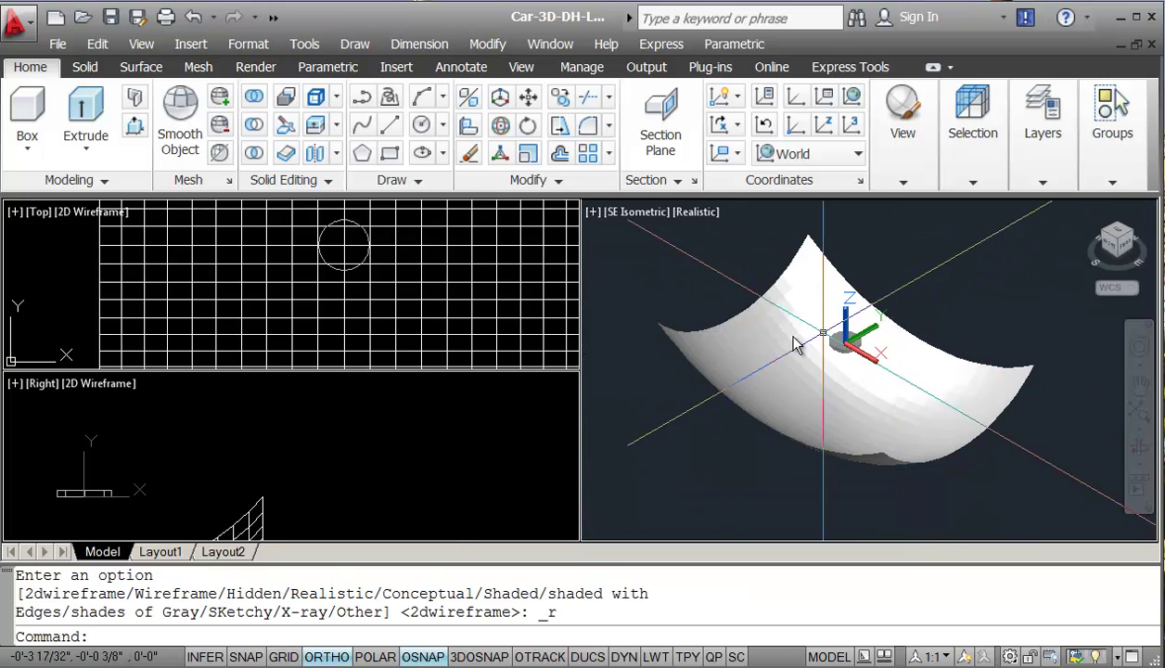
In the Top viewport, draw a 0.25" radius circle centred on a mesh grid endpoint near the shade's negative-X, negative-Y corner
click(405, 395)
click(411, 321)
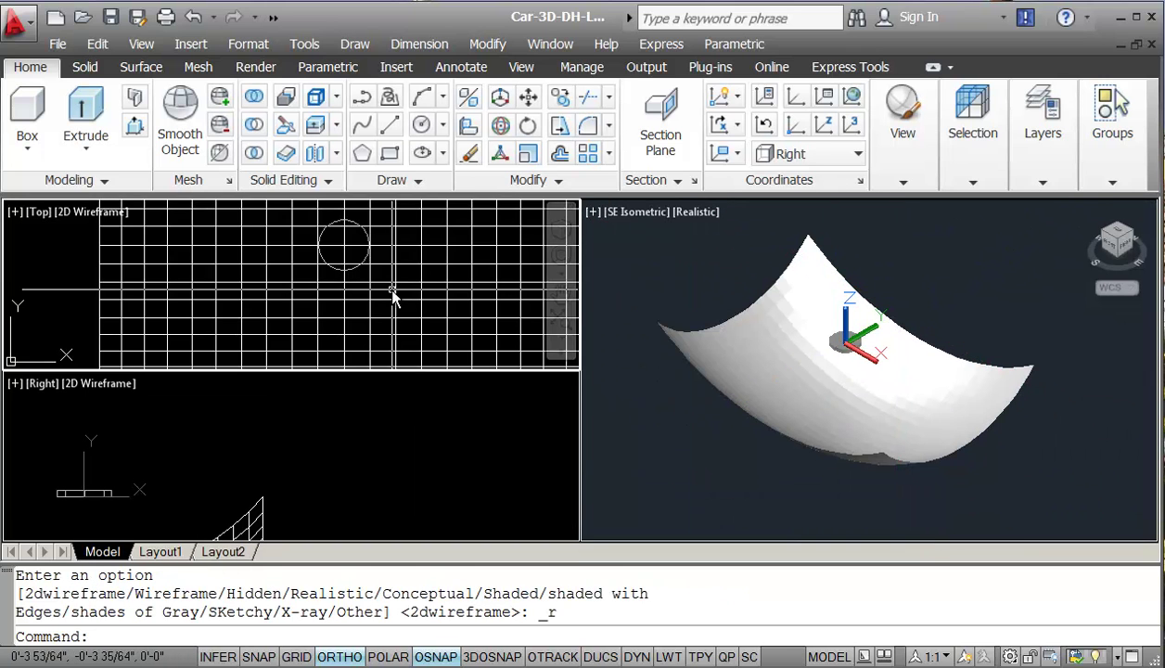
scroll(403, 319, down, 4)
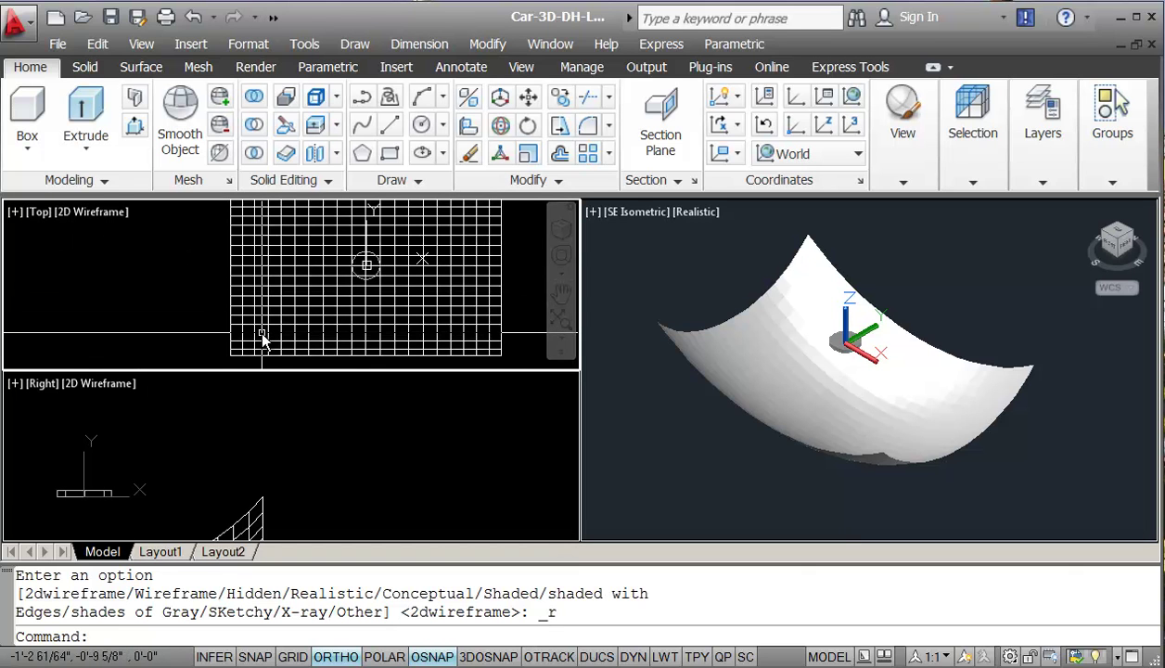
text(cr)
key(Return)
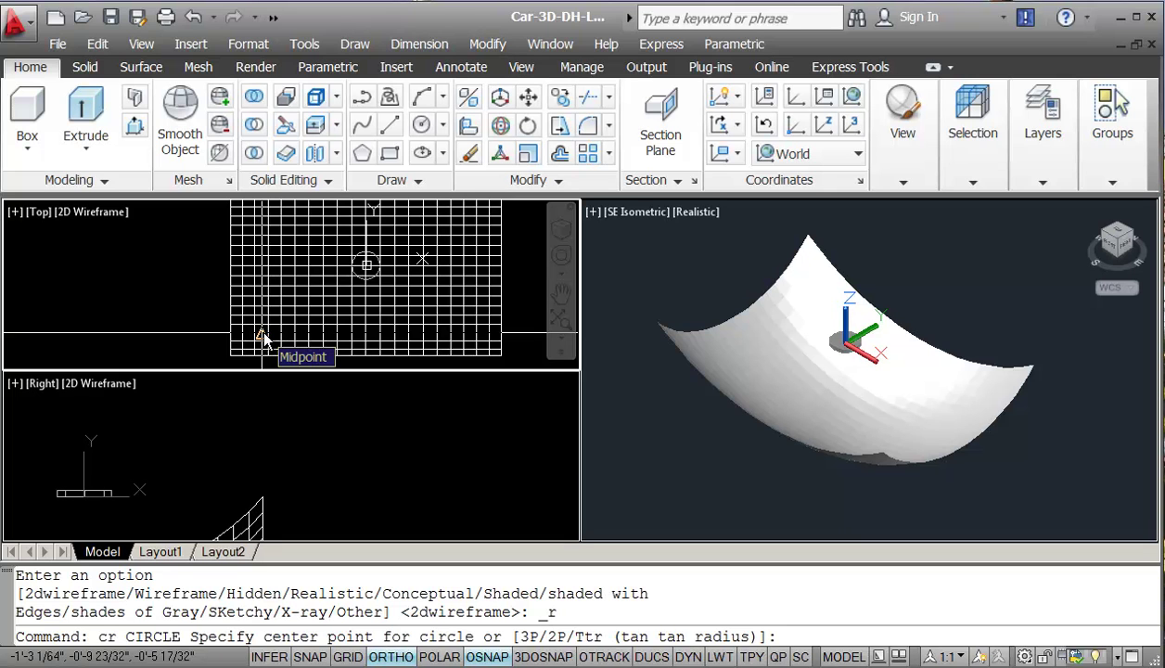
key(F3)
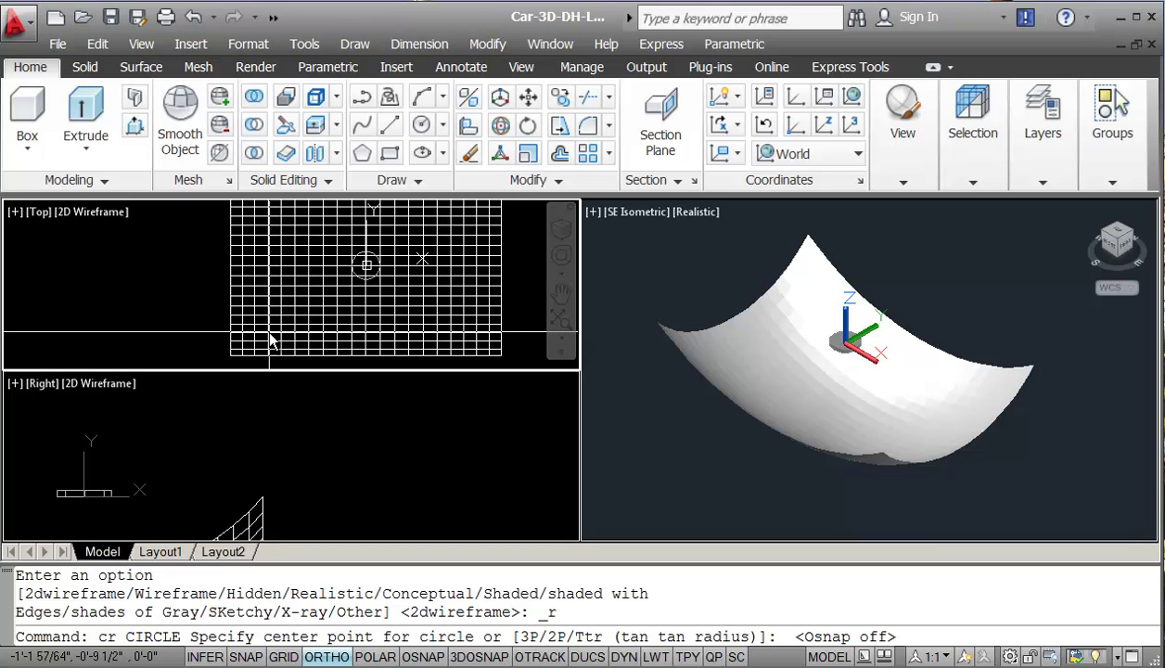
key(F3)
click(271, 336)
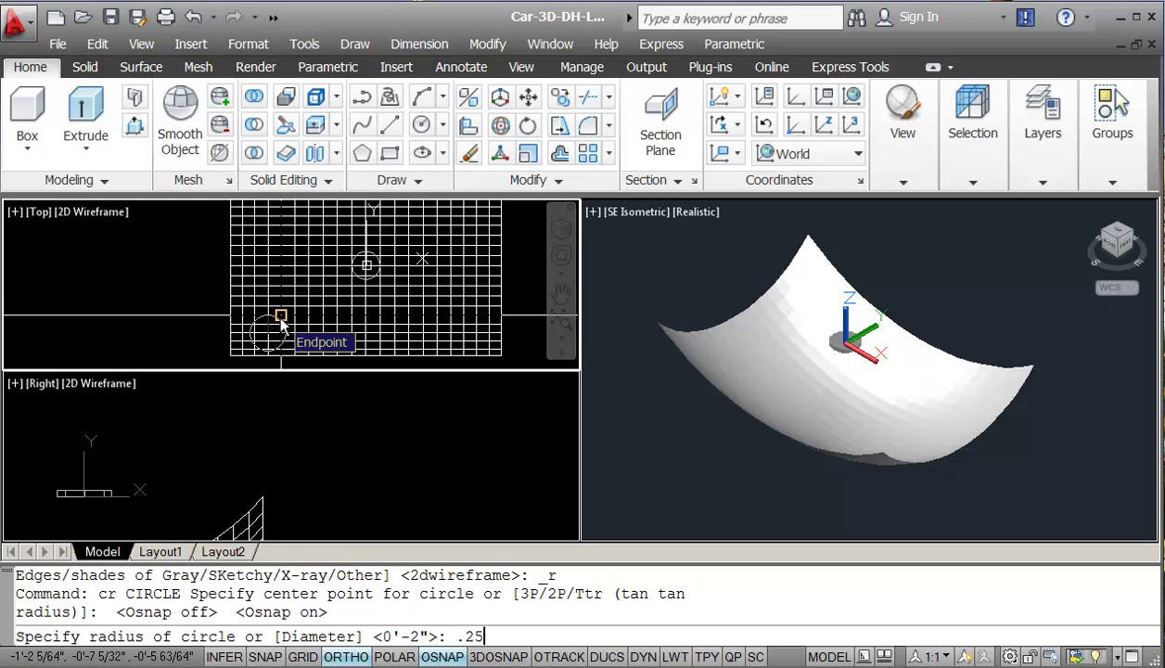
key(Return)
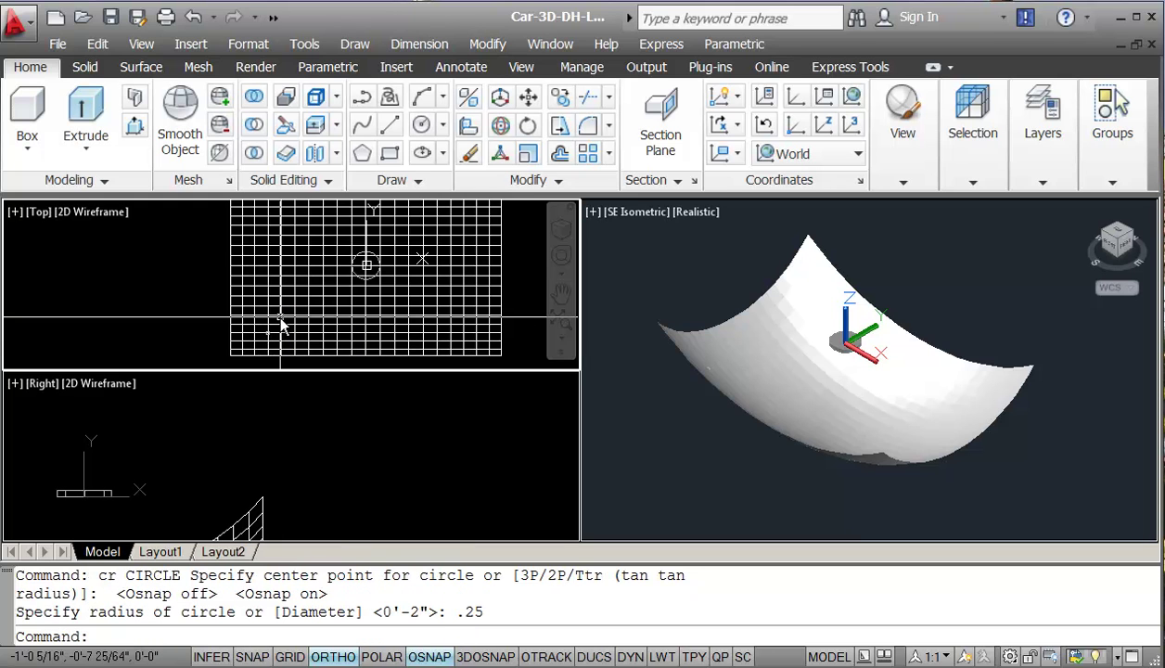
Extrude the 0.25" radius circle near the mesh corner into a solid rod 24" high
scroll(278, 341, up, 5)
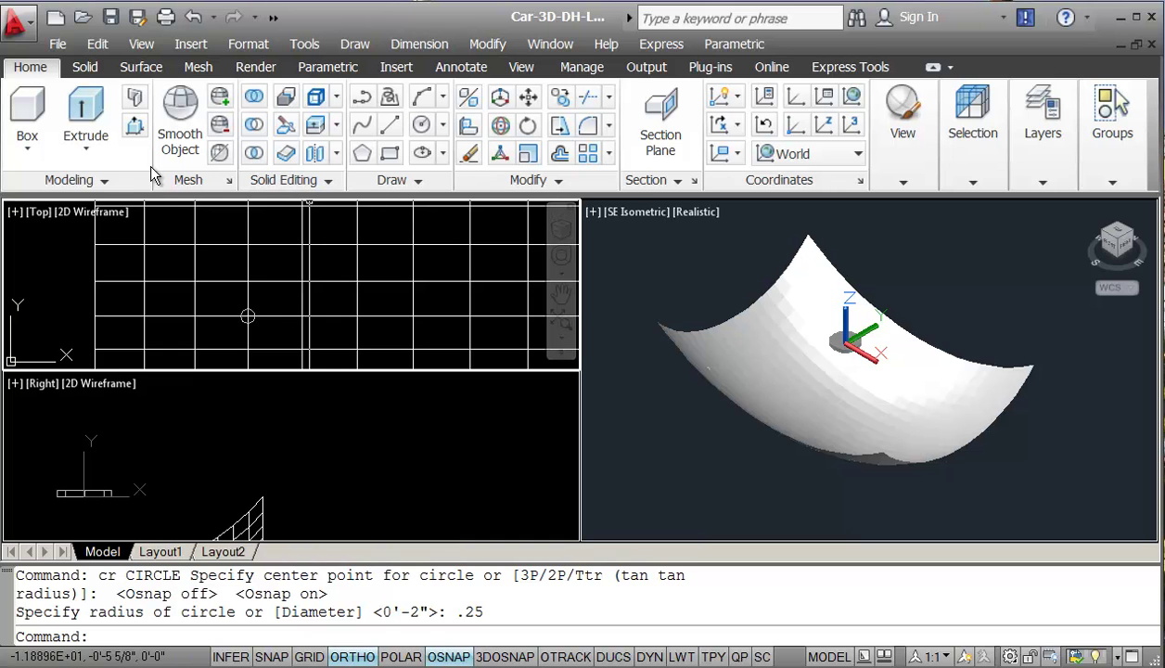
click(96, 112)
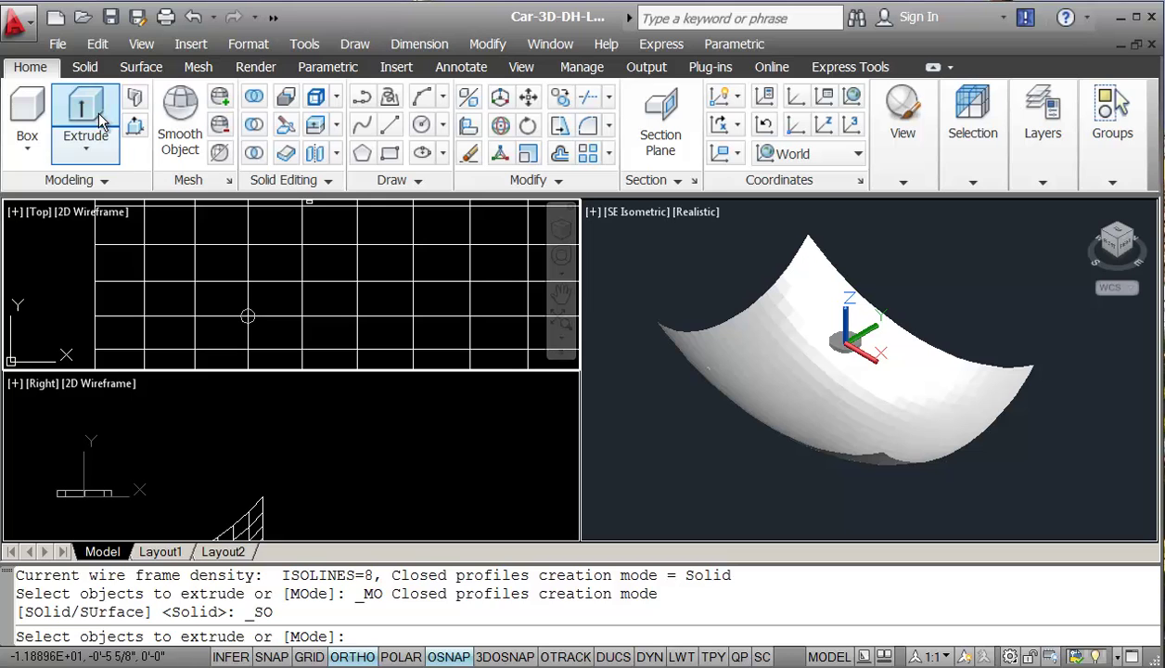
click(250, 316)
key(Return)
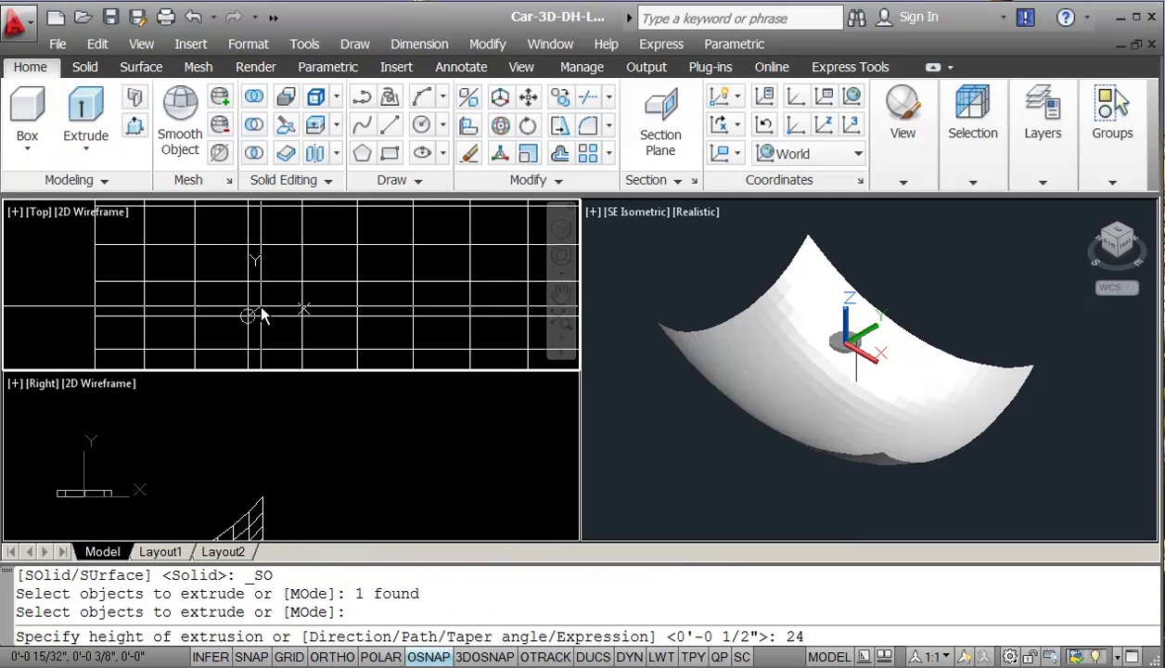
key(Return)
key(F8)
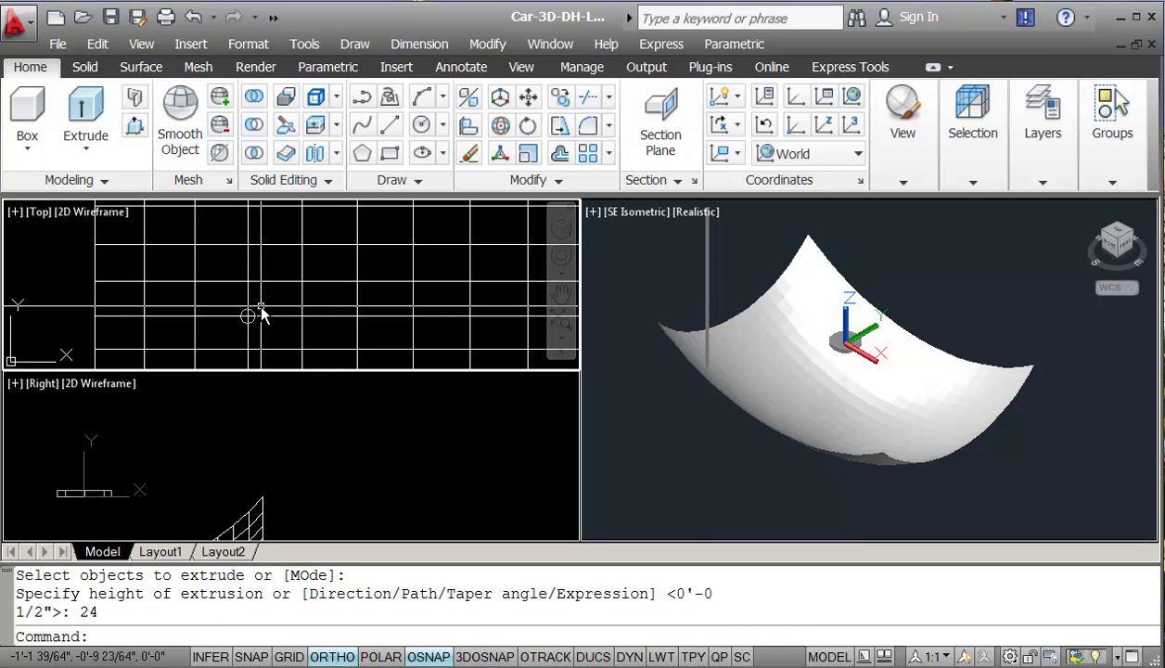
Examine the 24" rod's position relative to the curved shade in the Right viewport
click(421, 447)
scroll(415, 445, down, 2)
middle_drag(411, 443, 442, 469)
scroll(424, 483, up, 2)
scroll(425, 403, down, 2)
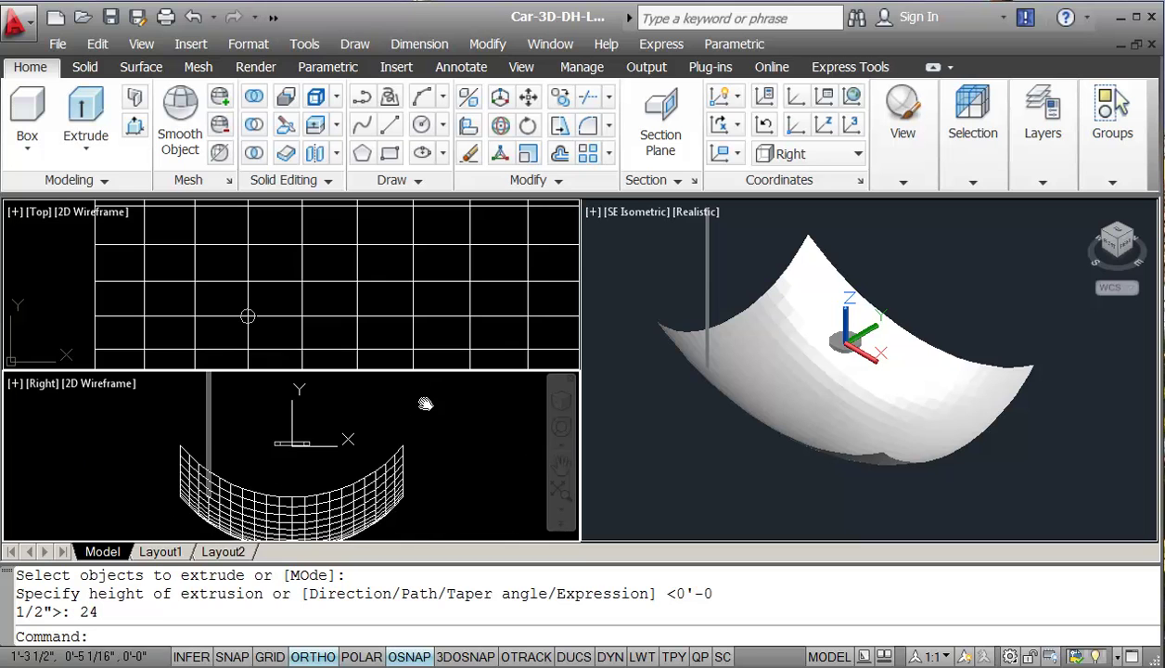
scroll(317, 473, up, 2)
scroll(302, 475, down, 2)
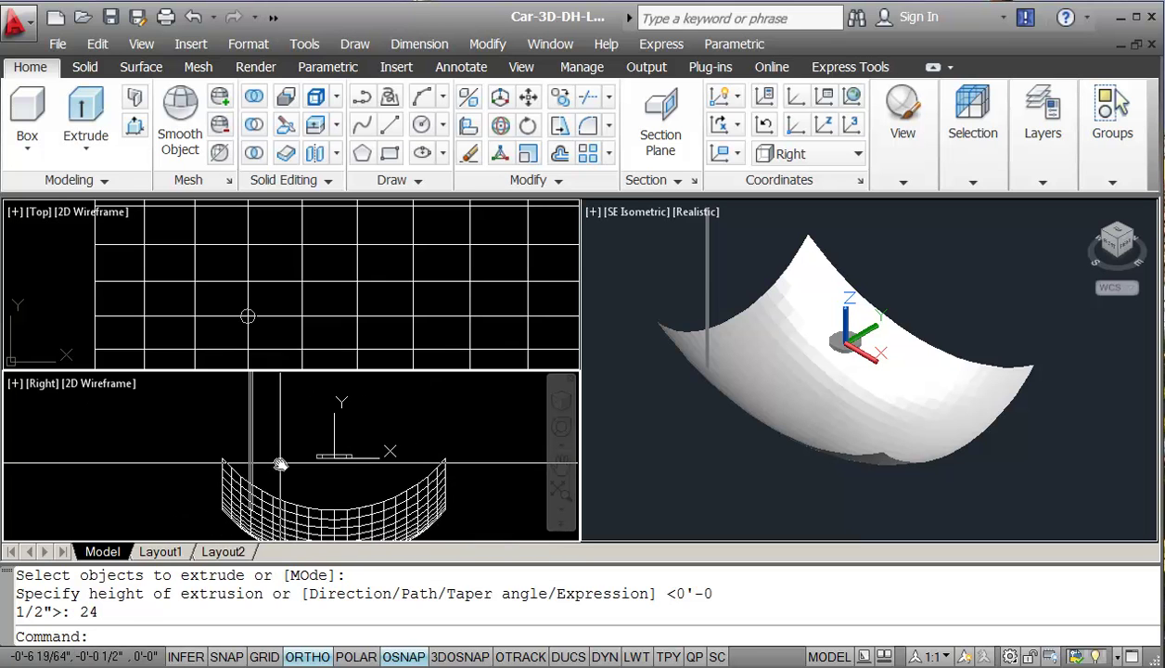
mouse_move(280, 464)
middle_down()
mouse_move(260, 512)
mouse_move(263, 455)
middle_up()
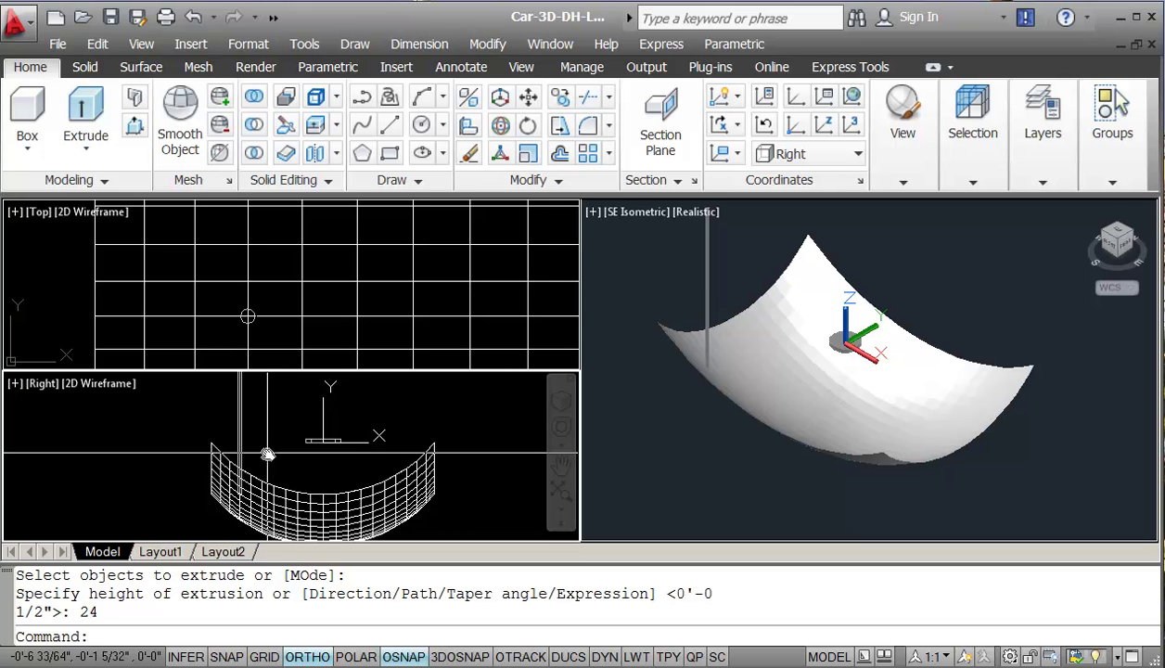
middle_drag(267, 453, 266, 451)
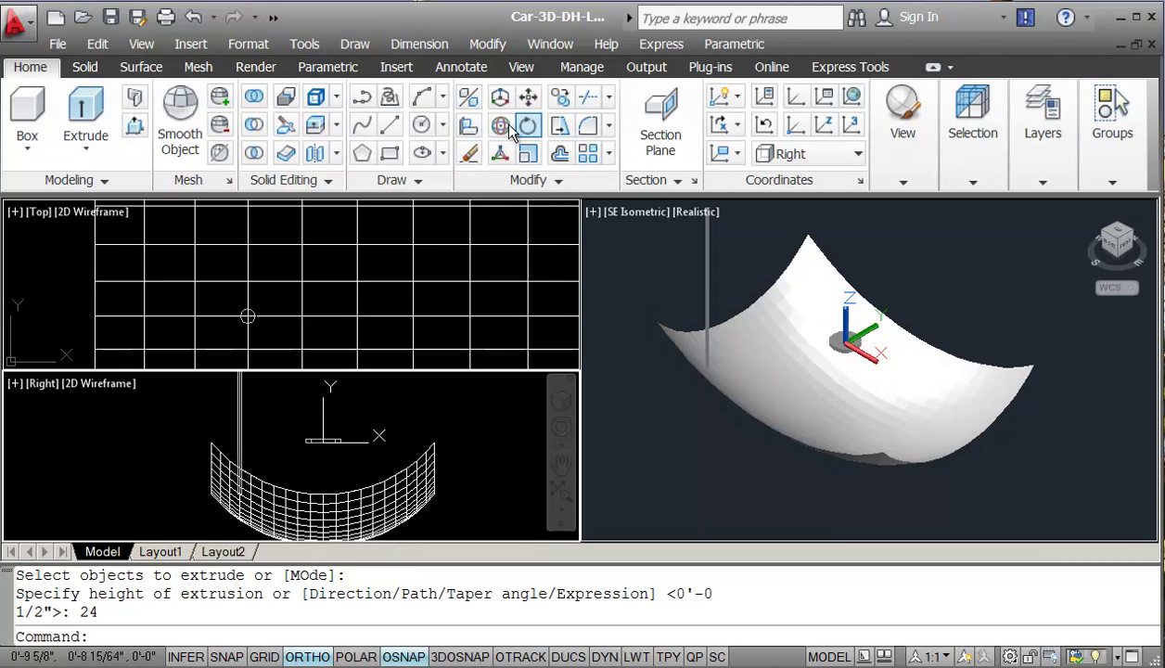
In the Right viewport, rotate the rod about 26° clockwise around its lower-end centre, with Ortho and object snap off
click(526, 126)
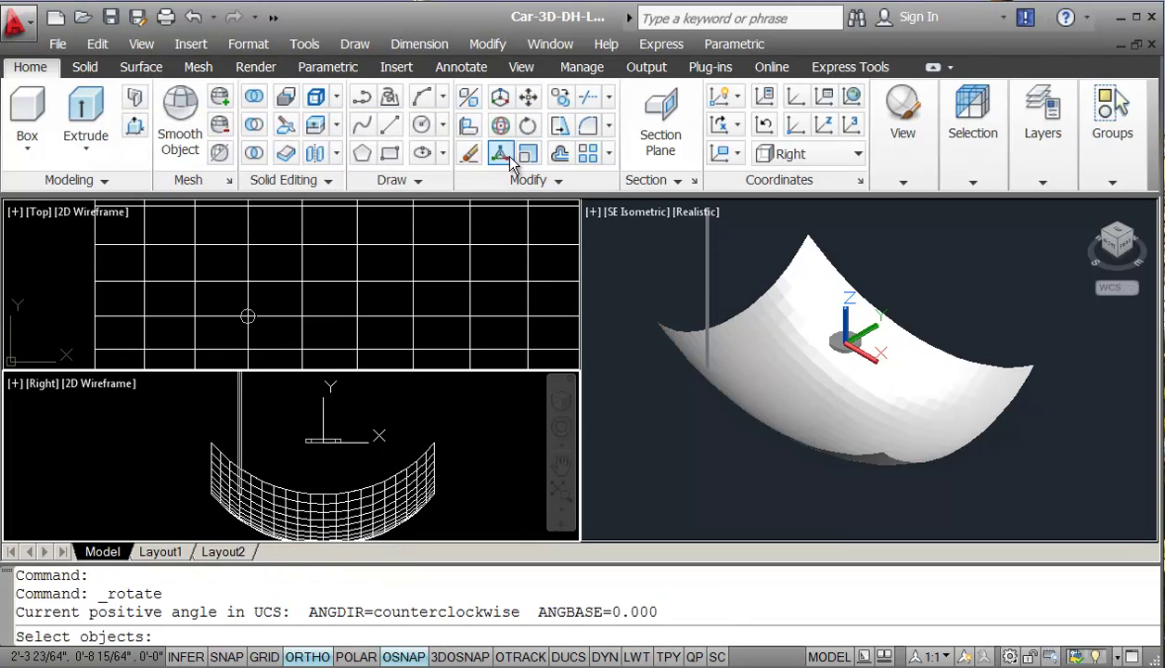
click(240, 411)
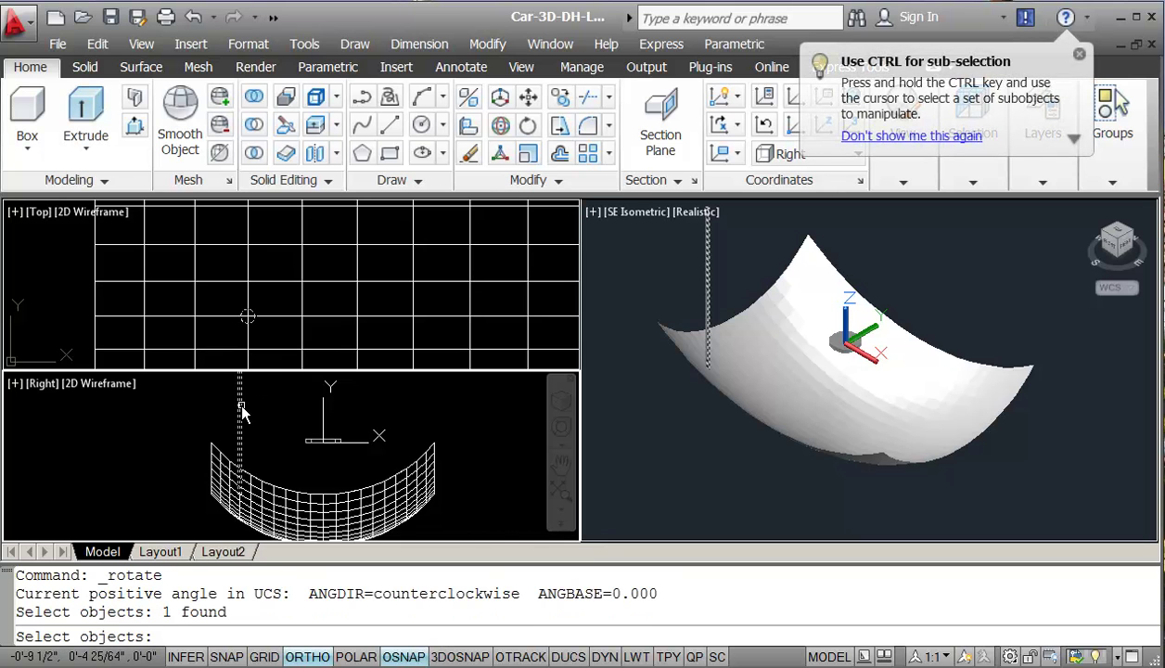
scroll(233, 499, up, 2)
key(Return)
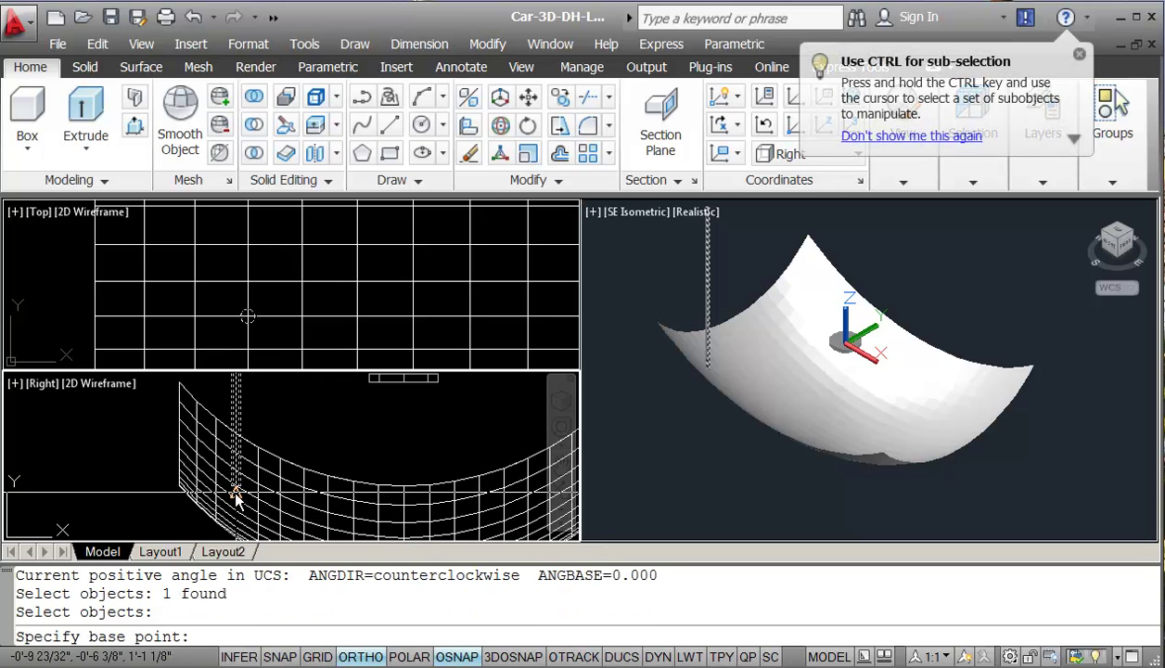
text(cen)
key(Return)
click(235, 494)
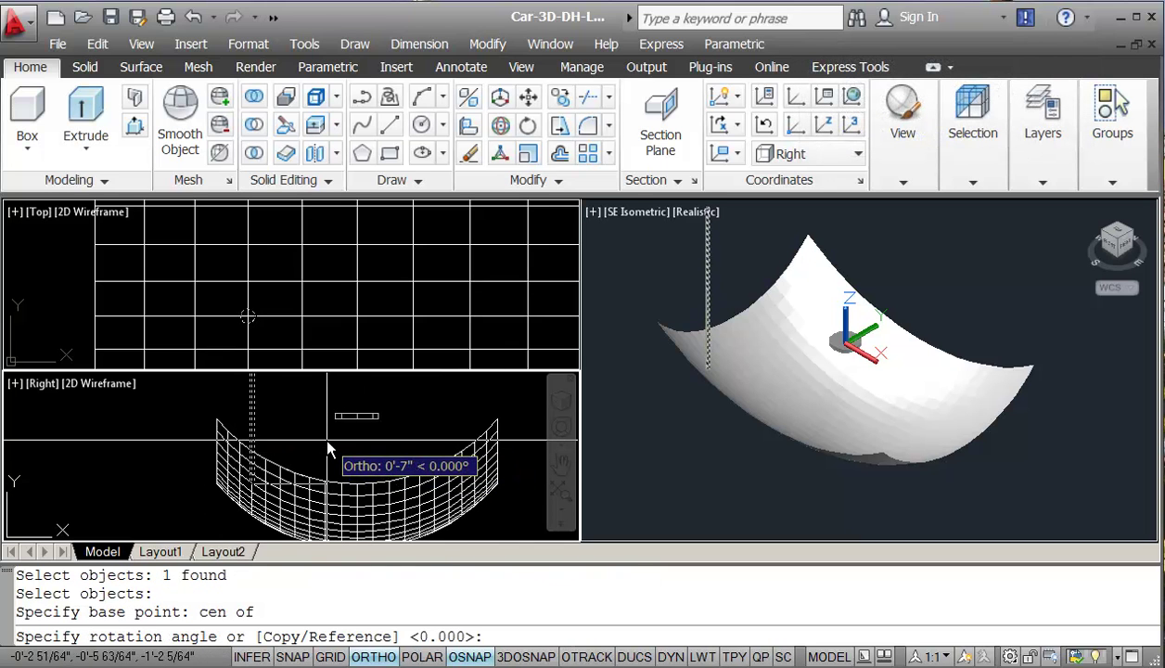
key(F8)
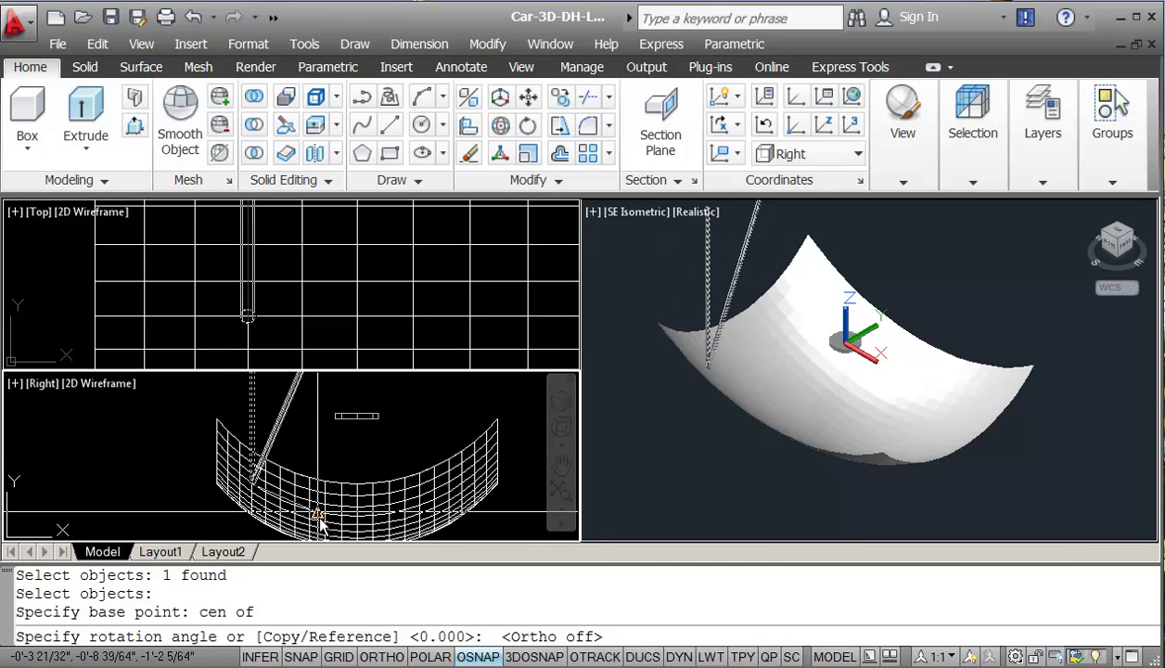
key(F3)
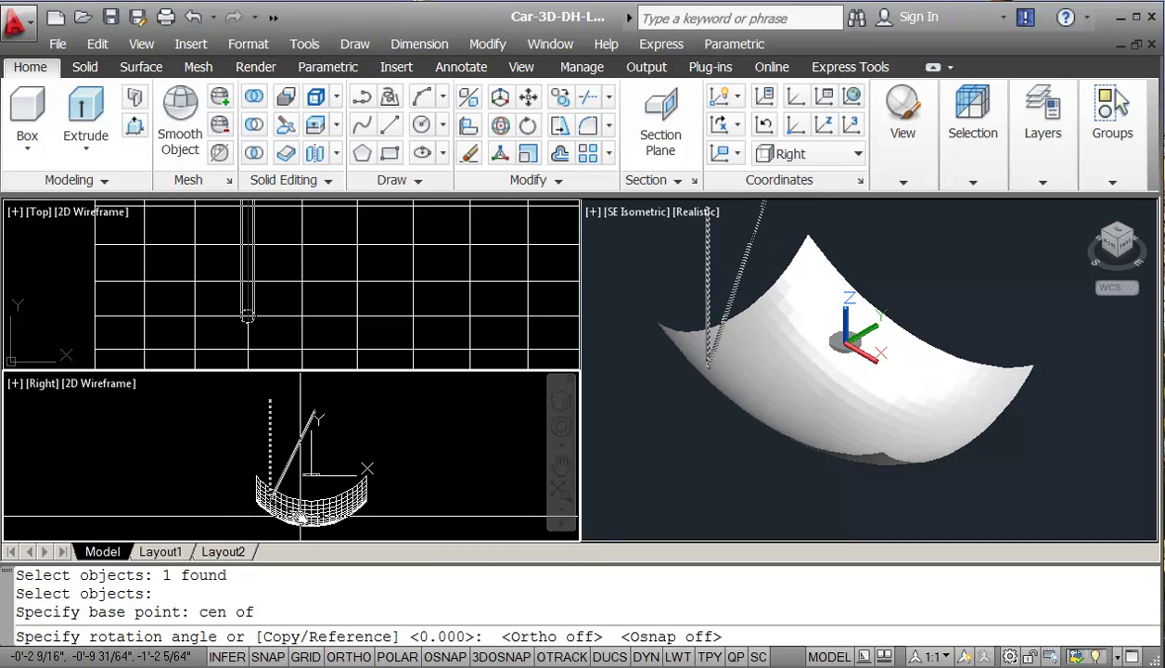
click(270, 401)
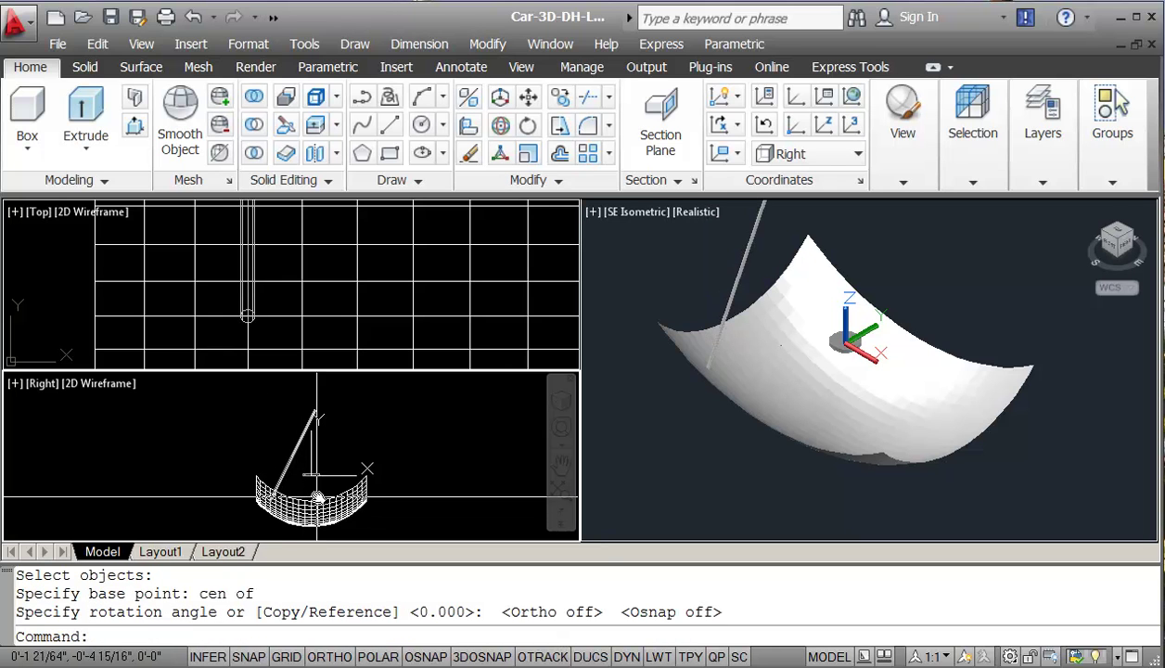
In the Top viewport, rotate the rod about 55° clockwise around its lower-end centre so it points toward the central disc
scroll(339, 422, up, 5)
click(329, 312)
scroll(336, 310, down, 4)
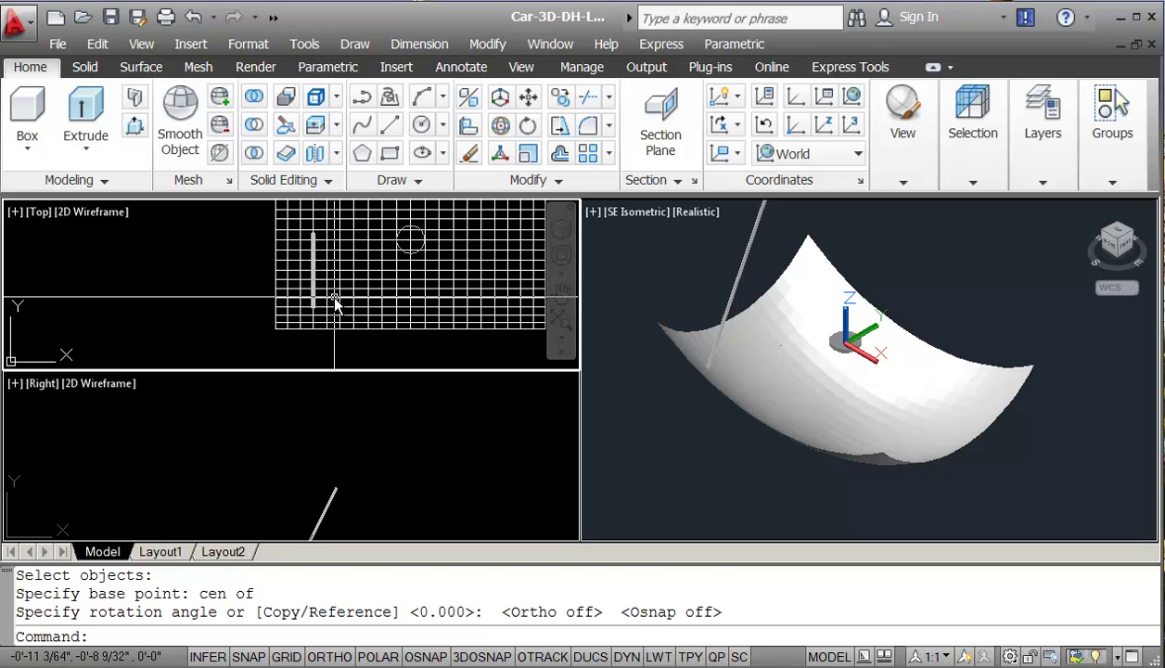
text(t)
key(Return)
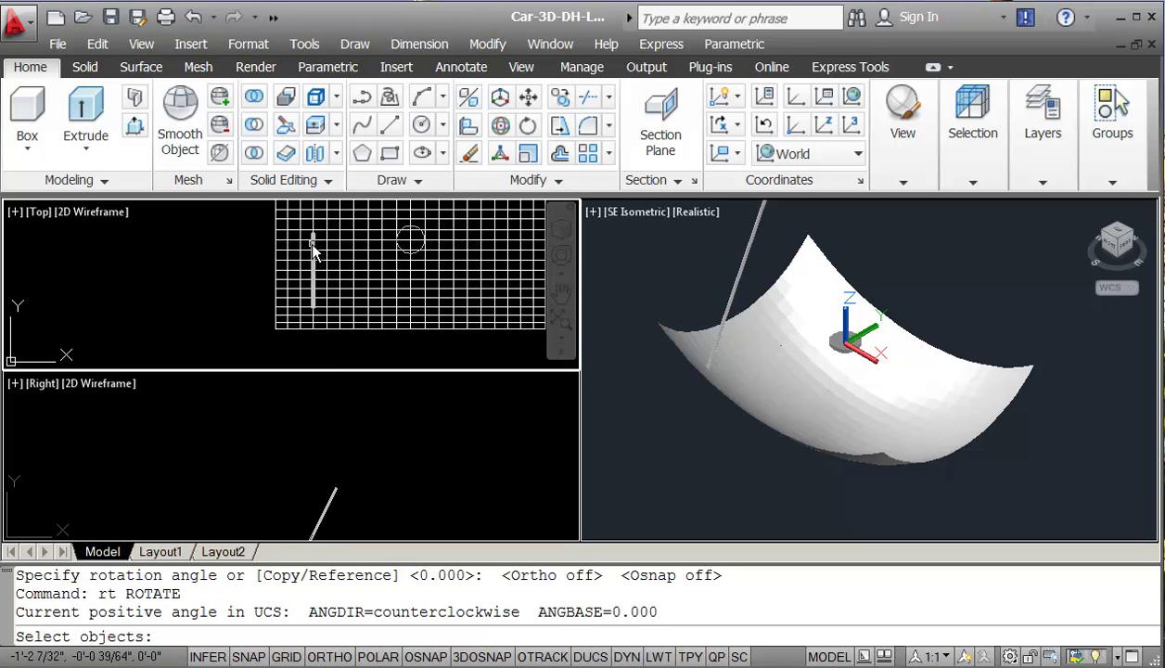
click(313, 250)
key(Return)
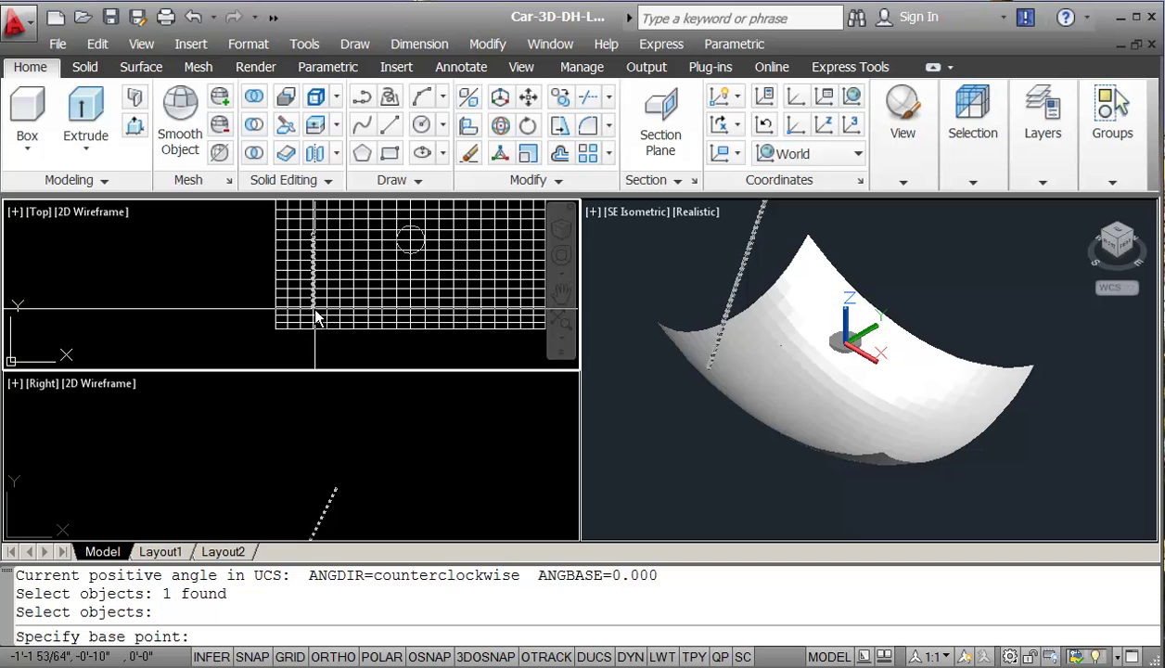
text(cen)
key(Return)
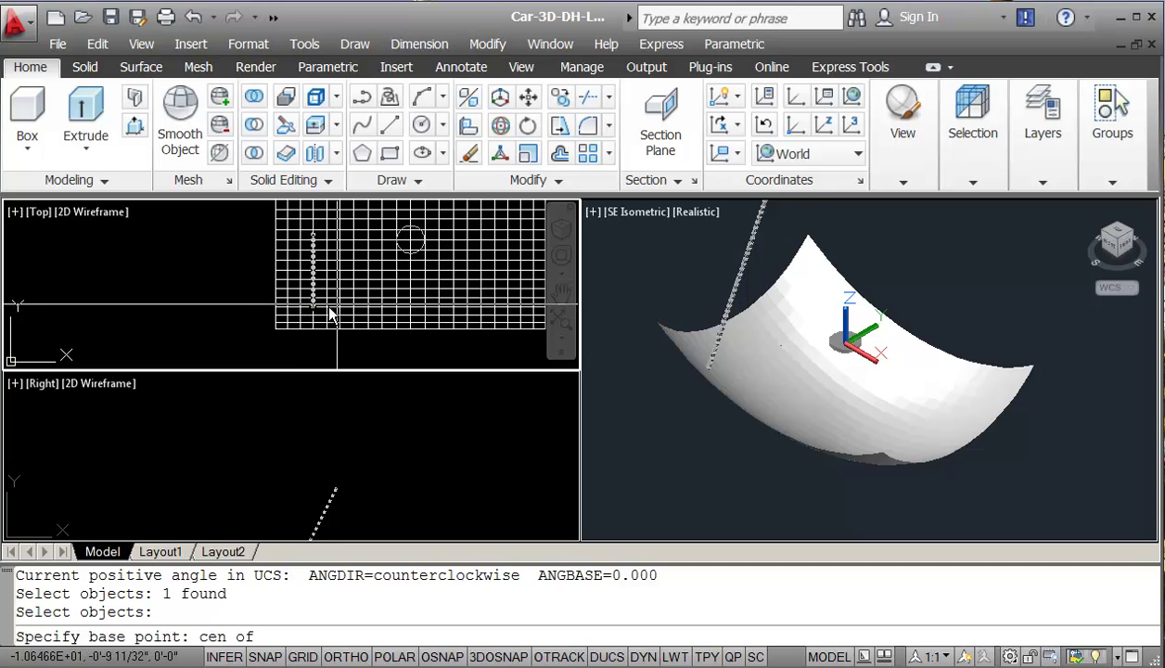
click(312, 316)
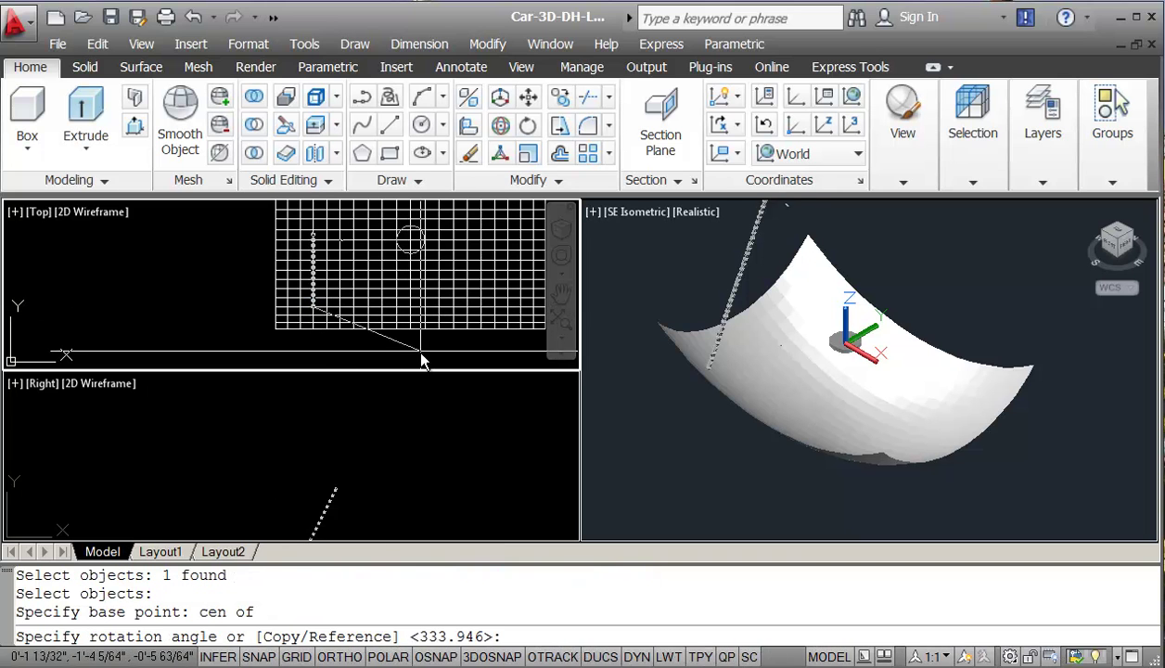
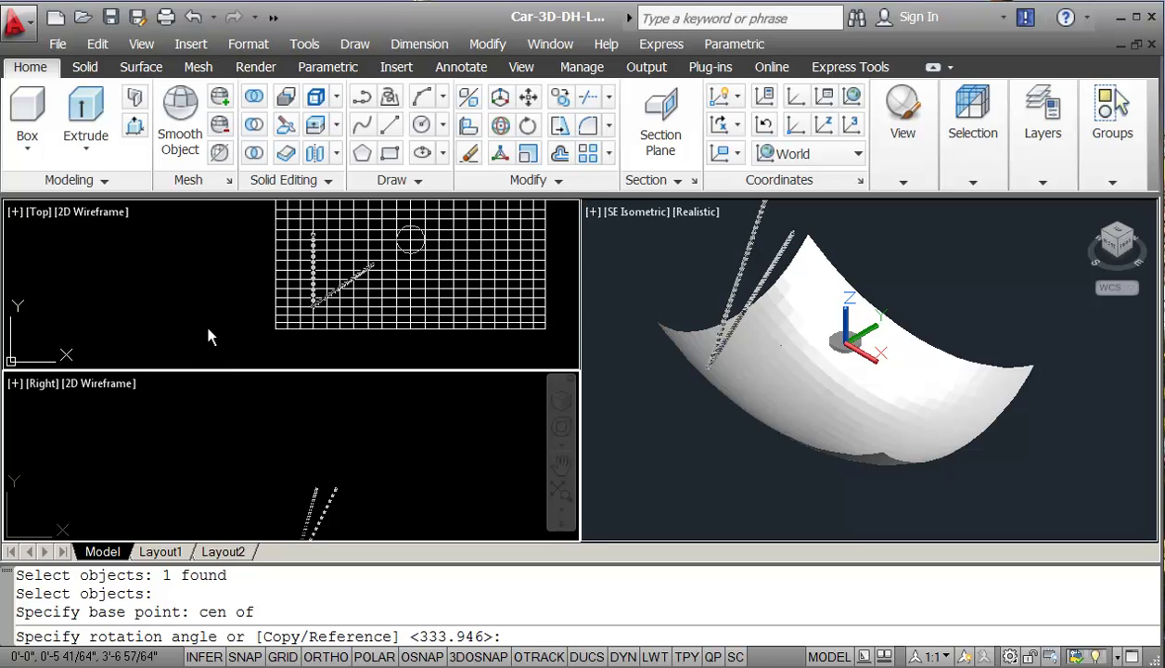
click(208, 331)
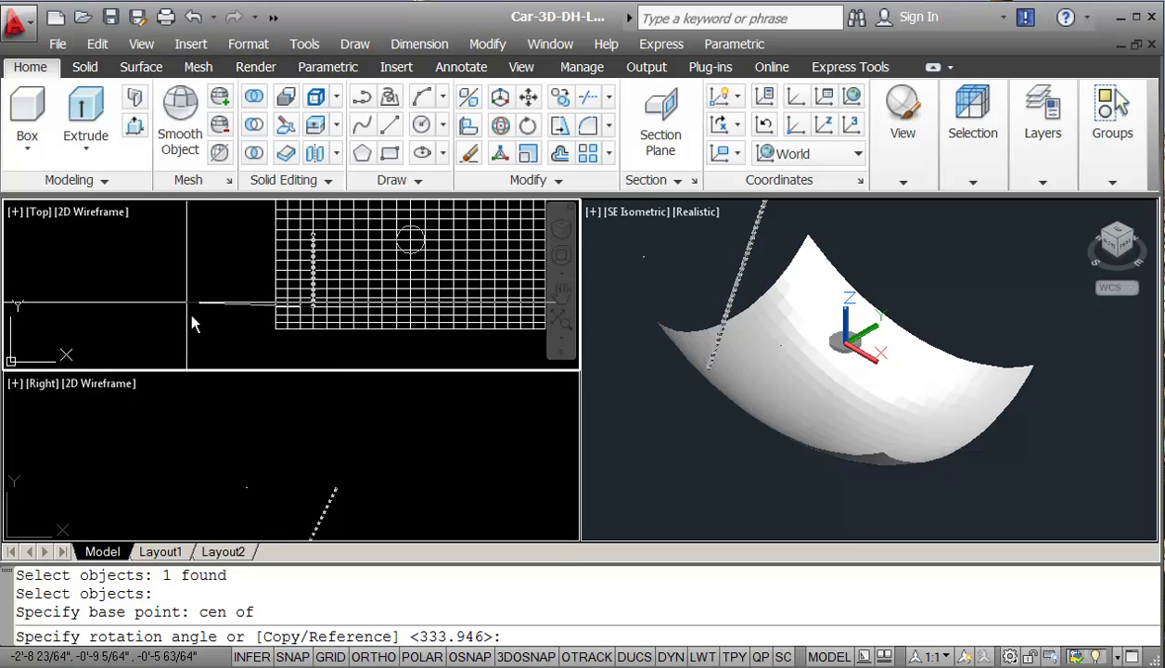
click(312, 365)
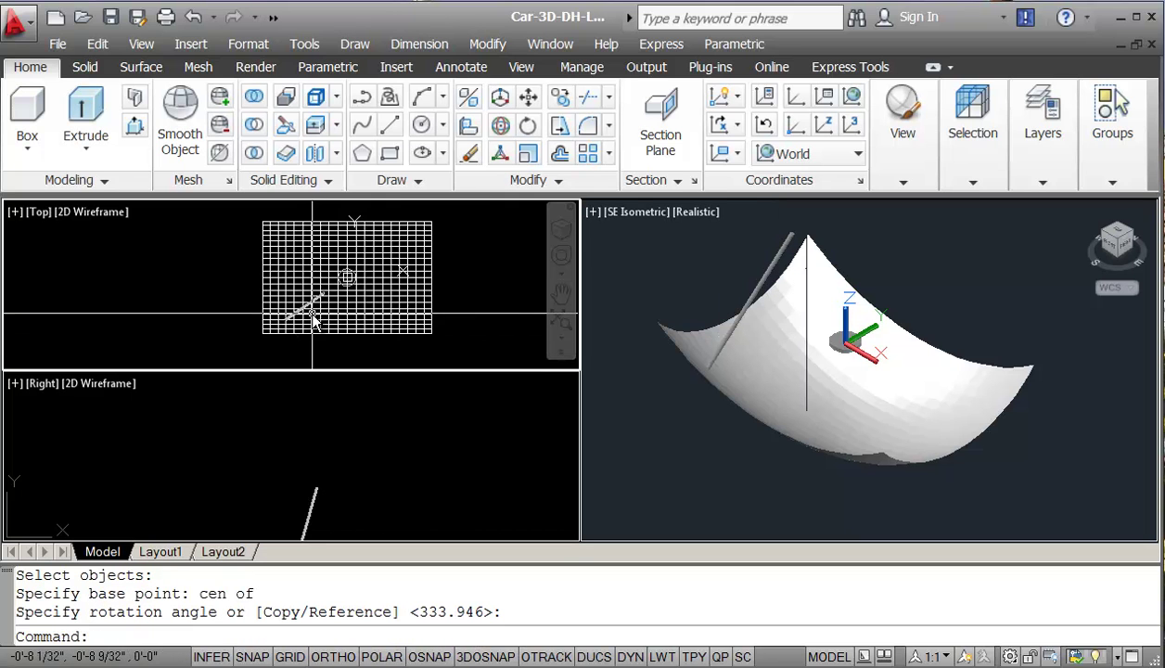
In the Right viewport, rotate the rod about 39° clockwise around its lower end, tilting it down across the central disc
scroll(313, 311, up, 2)
click(351, 452)
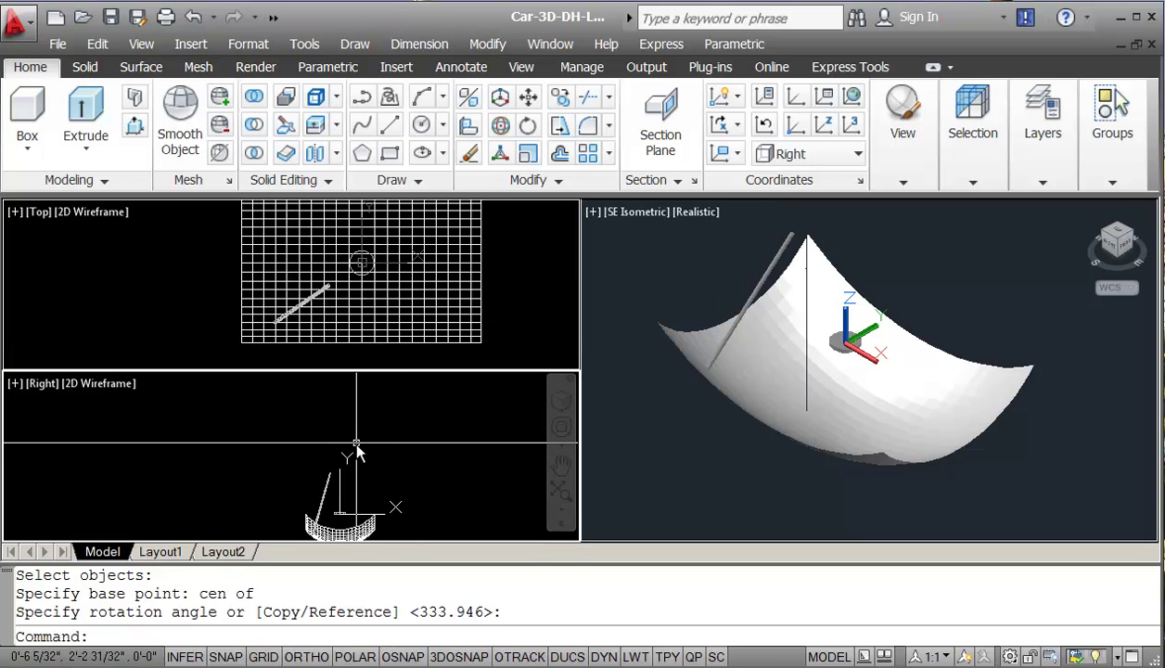
scroll(354, 440, up, 2)
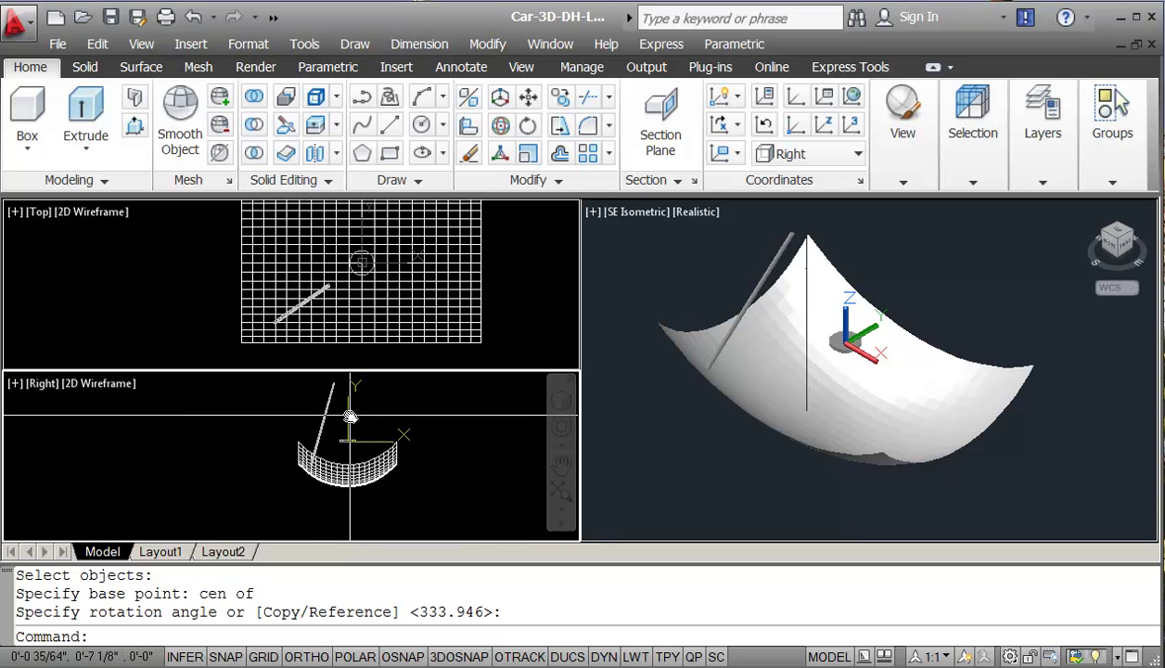
click(524, 135)
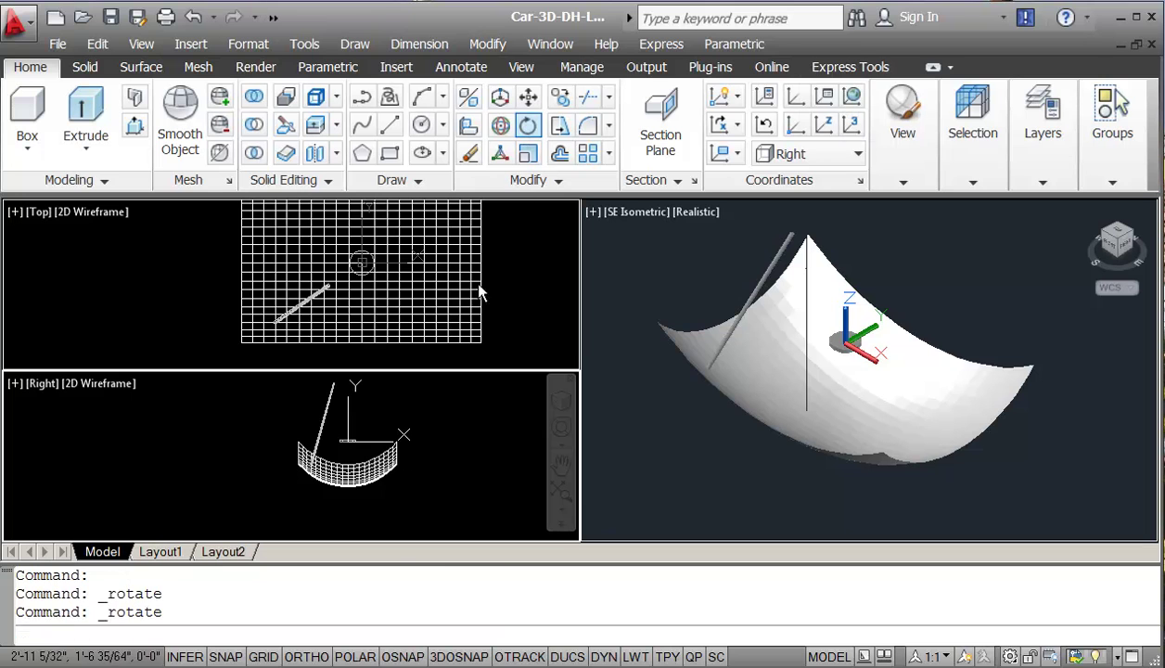
click(323, 430)
scroll(324, 438, up, 2)
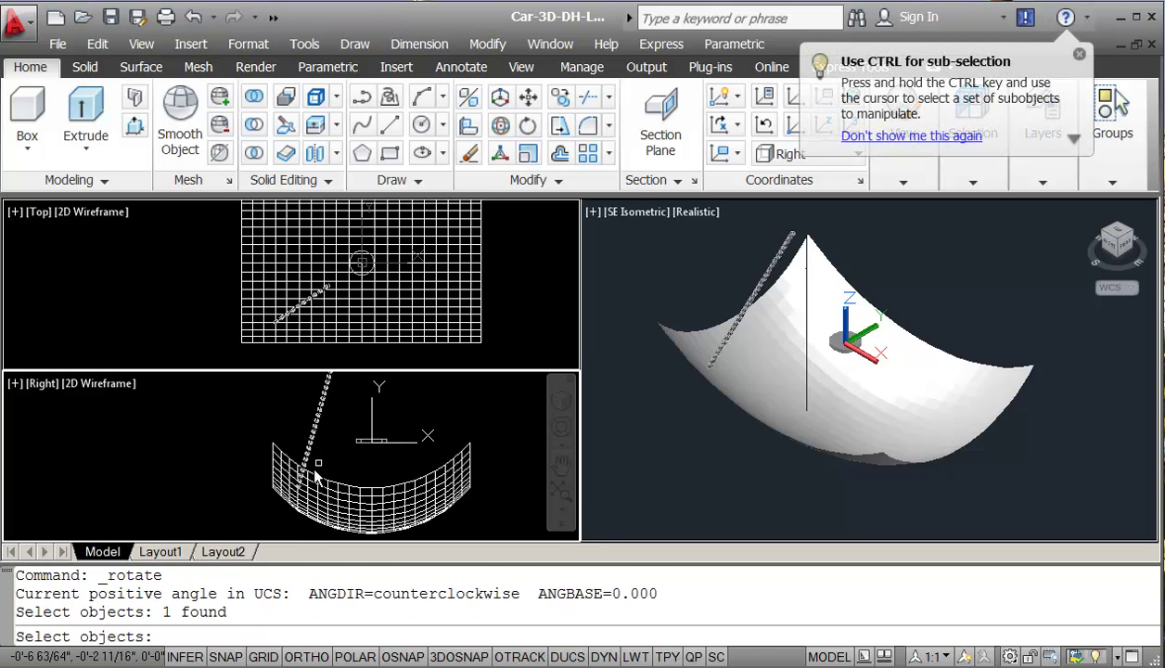
key(Return)
click(296, 489)
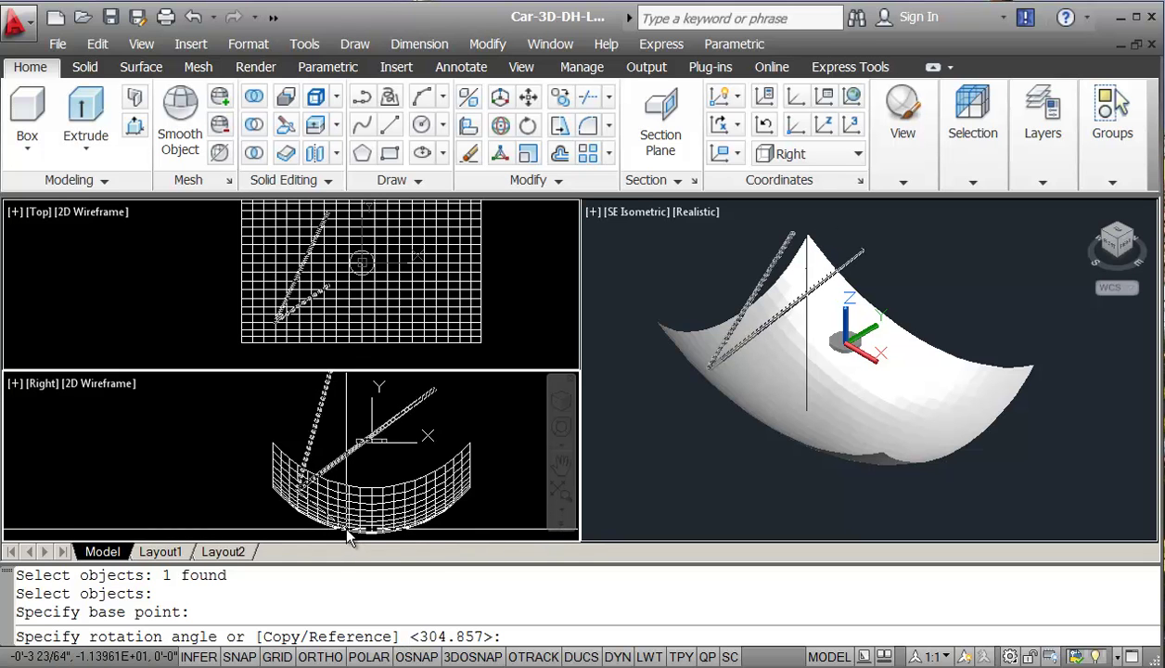
click(345, 528)
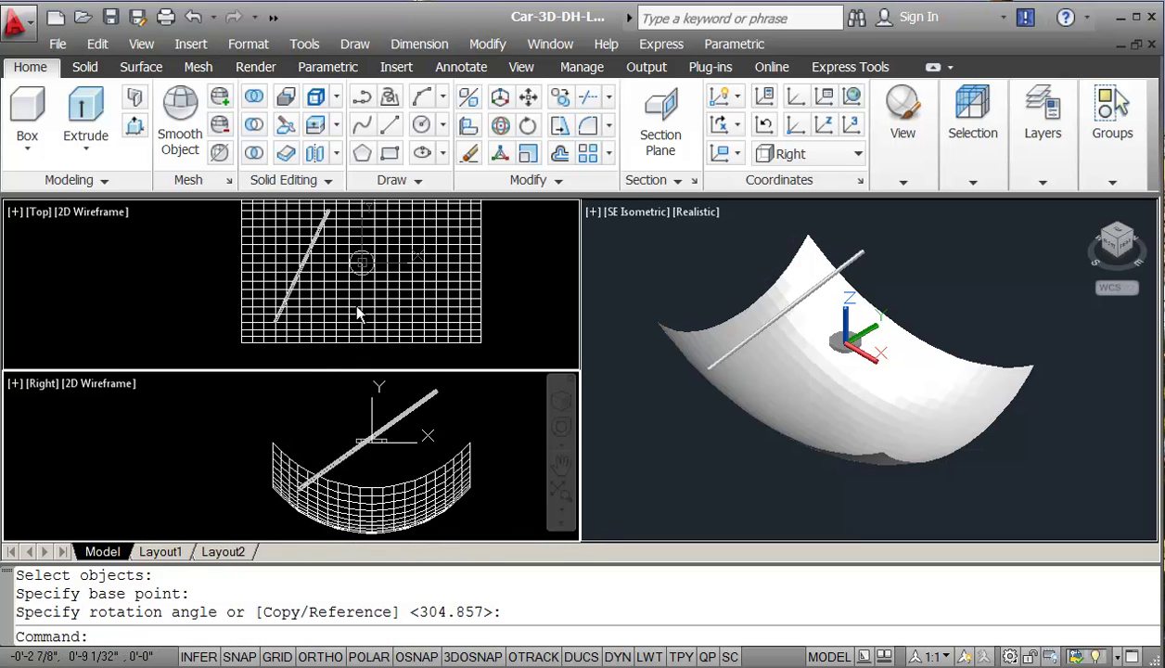
In the Top viewport, rotate the rod about 30° clockwise around its lower-end centre so it passes over the central disc
click(332, 295)
text(rt)
key(Return)
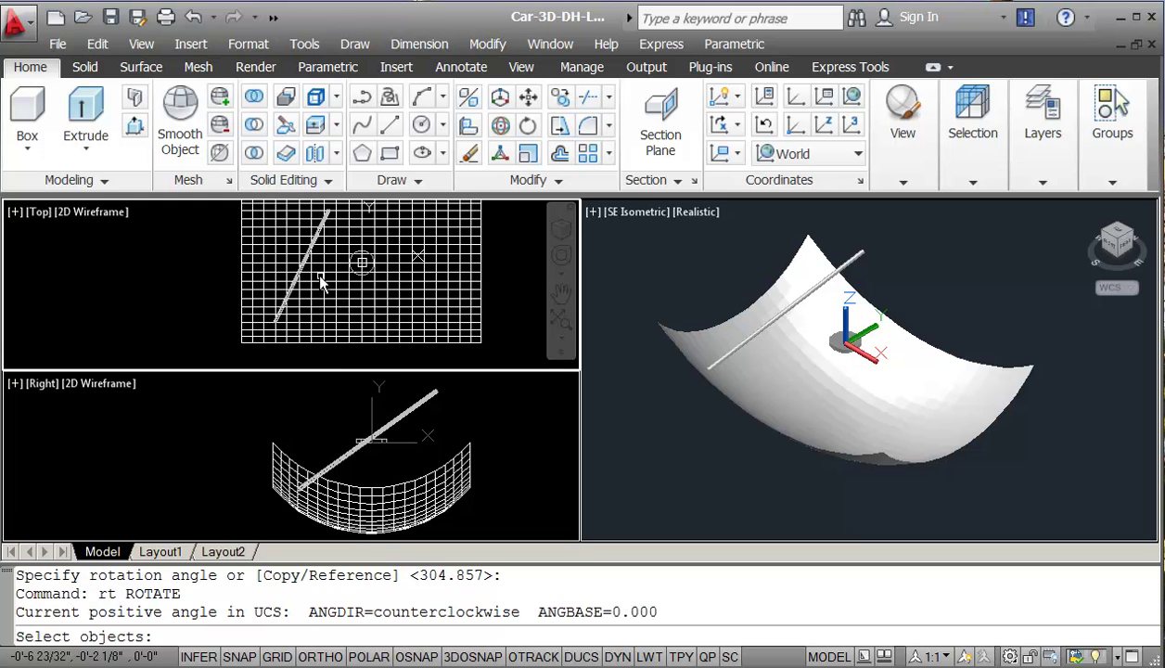
click(305, 266)
key(Return)
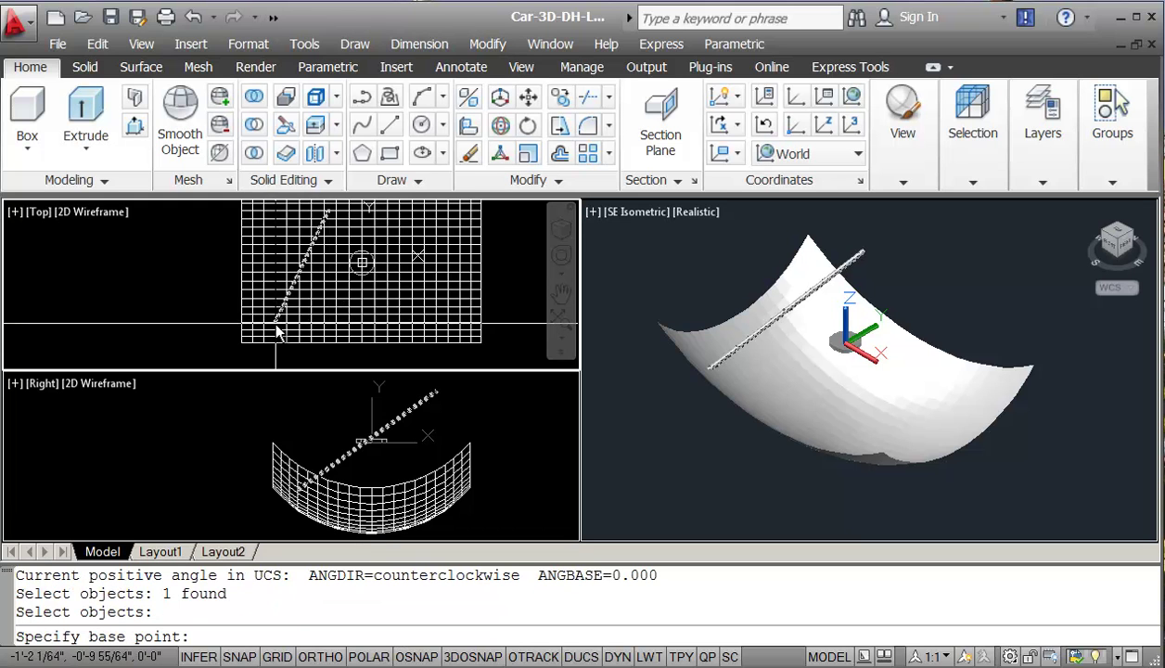
text(cen)
key(Return)
click(367, 269)
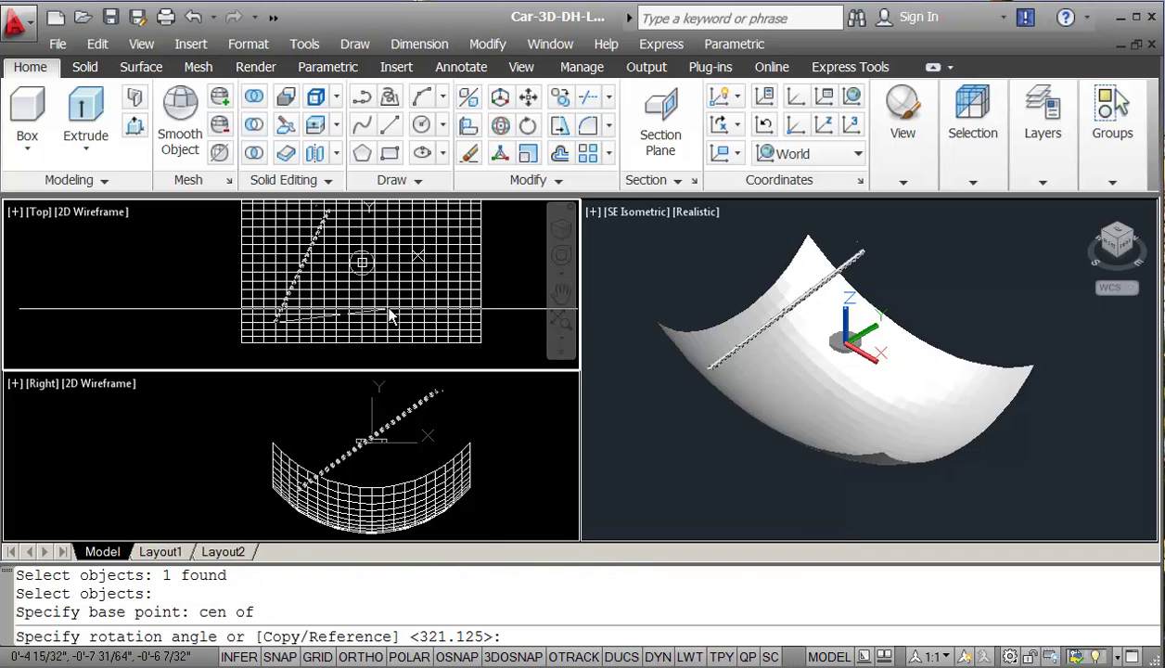
click(325, 360)
In the Right viewport, rotate the rod slightly counterclockwise around its lower-end centre so its upper end sits above the disc
click(393, 419)
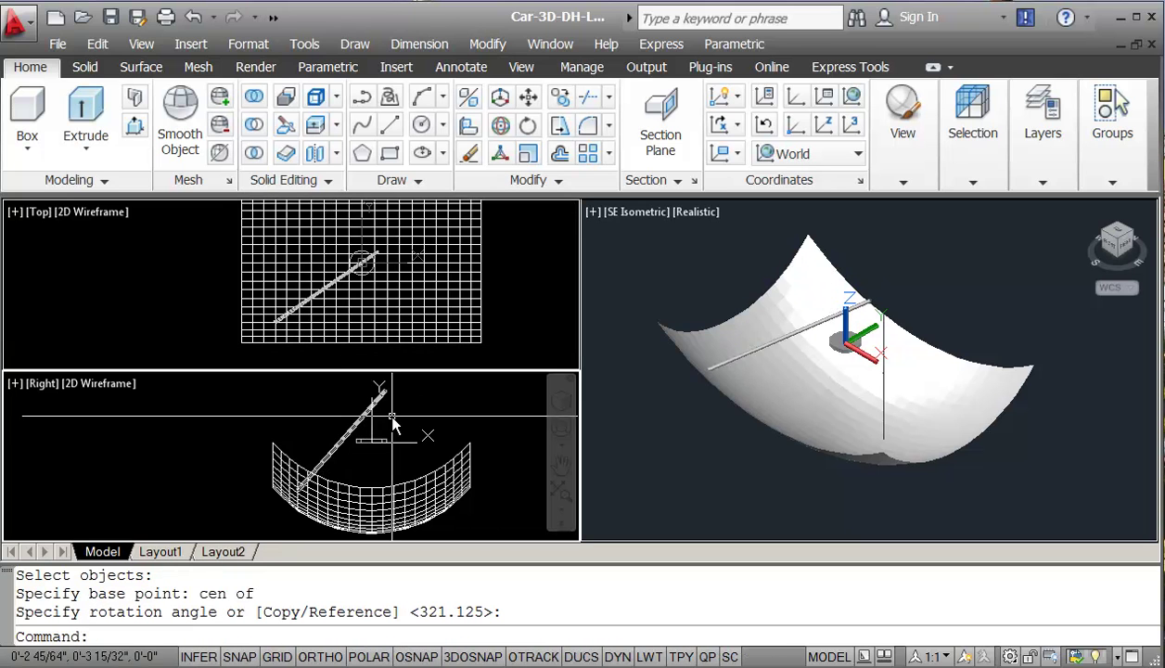
scroll(386, 426, up, 2)
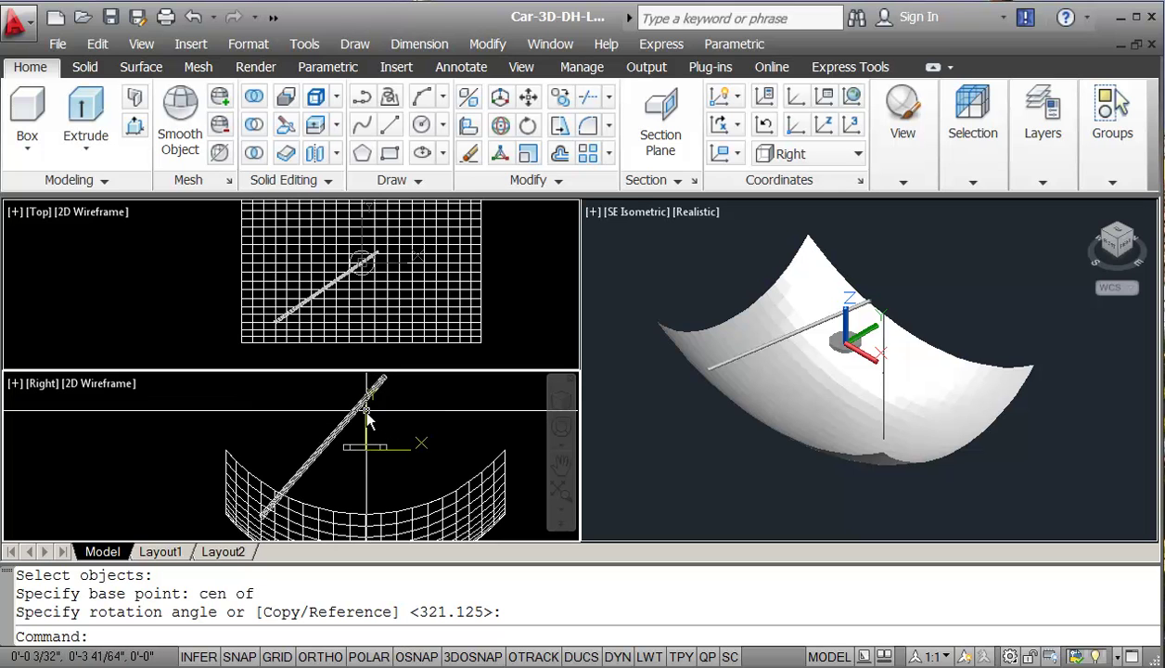
click(360, 476)
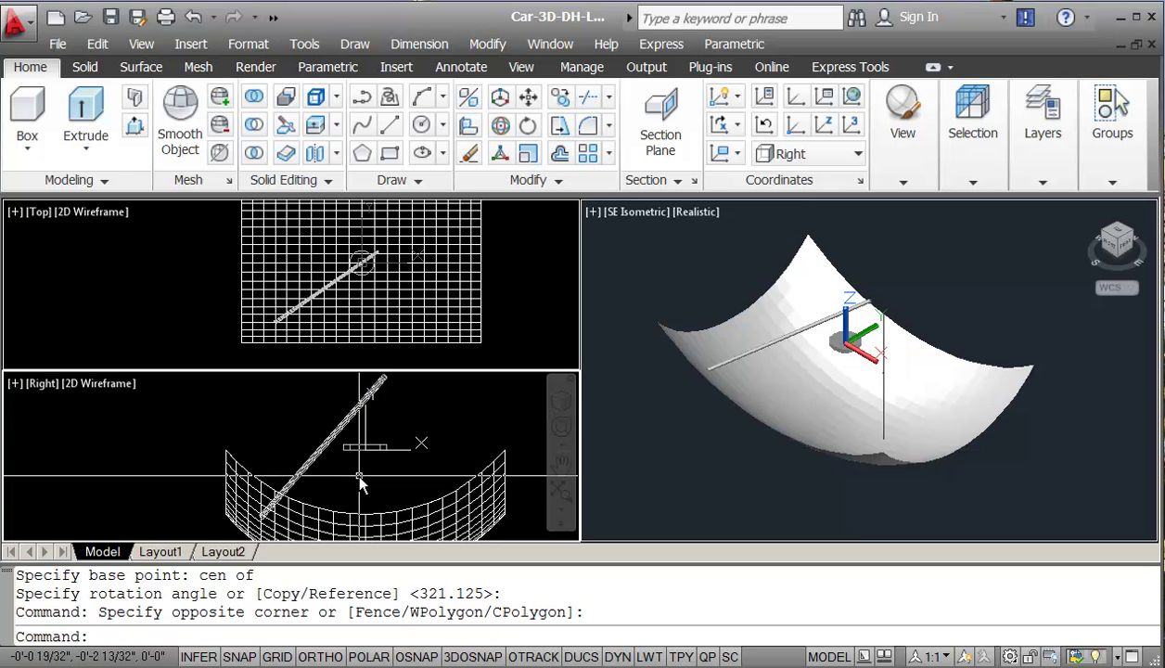
text(rt)
key(Return)
click(309, 454)
key(Return)
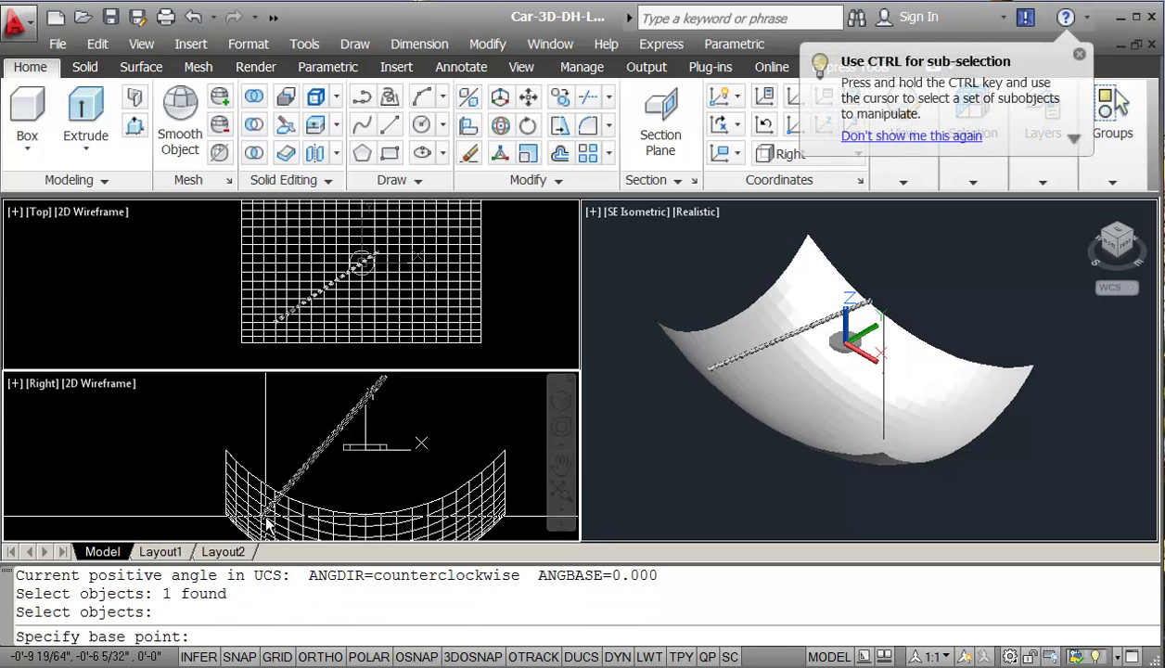
click(271, 525)
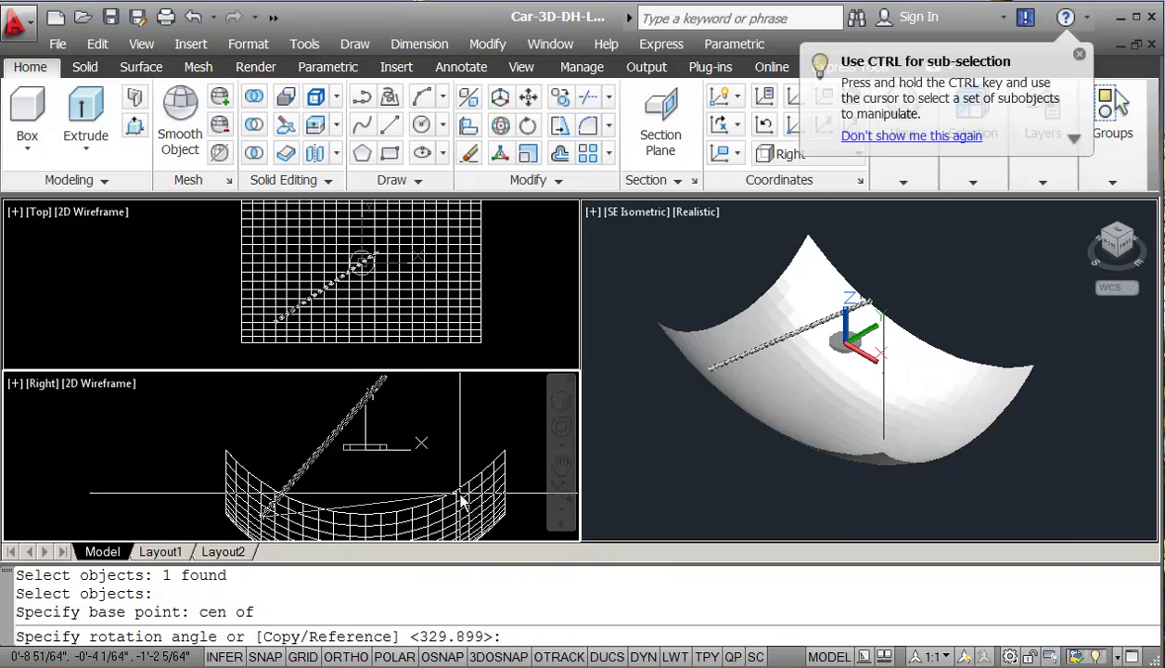
scroll(422, 501, down, 3)
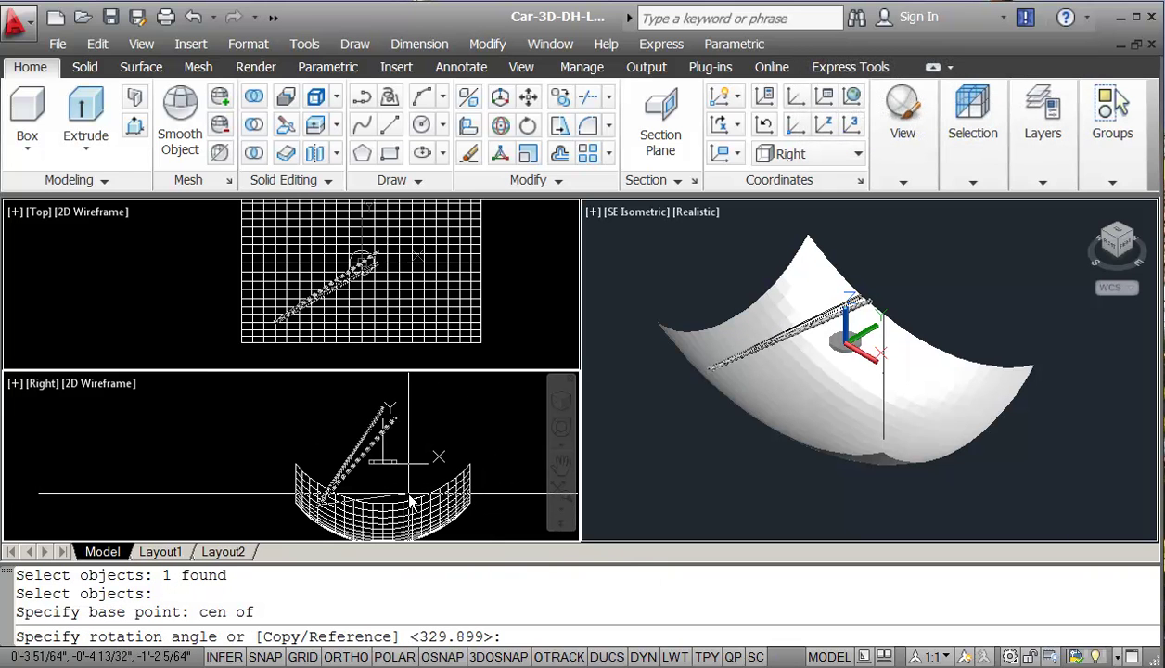
click(409, 501)
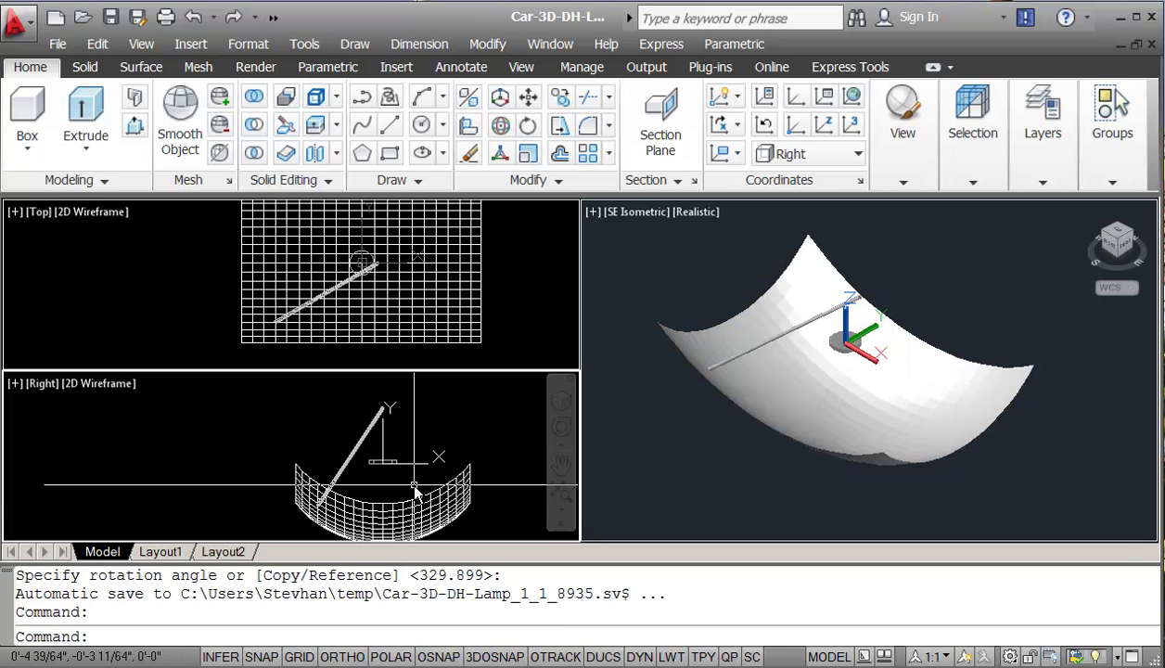
In the Right viewport, rotate the rod about 8.5° counterclockwise around its lower-end centre, making it steeper
key(Return)
click(358, 430)
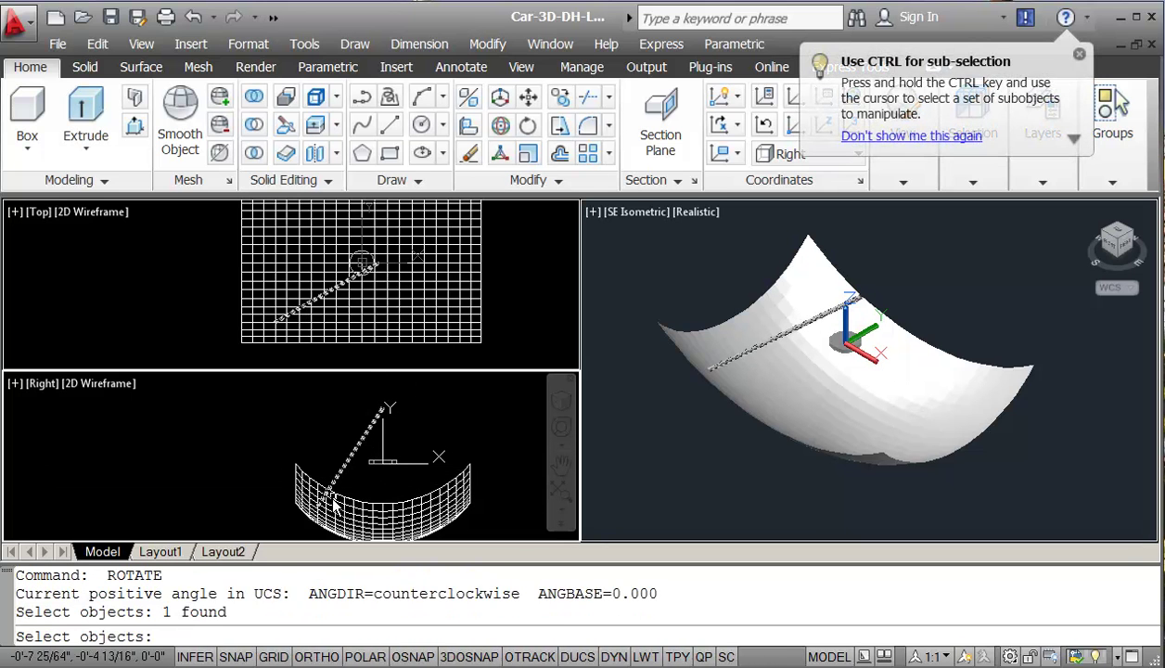
key(Return)
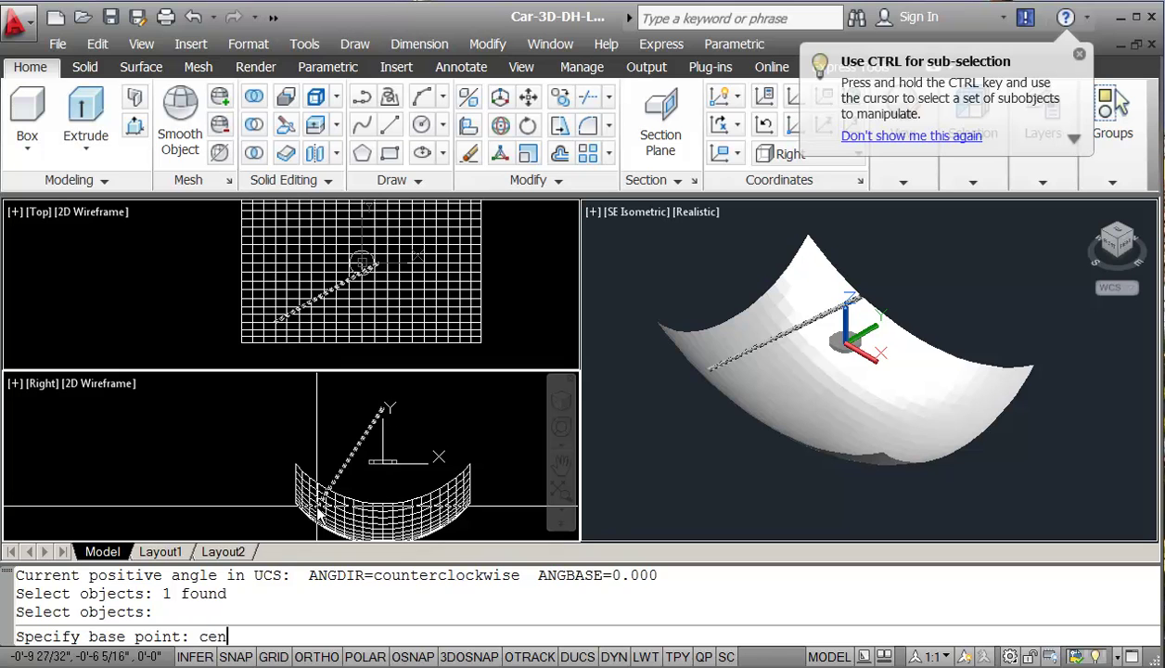
click(318, 508)
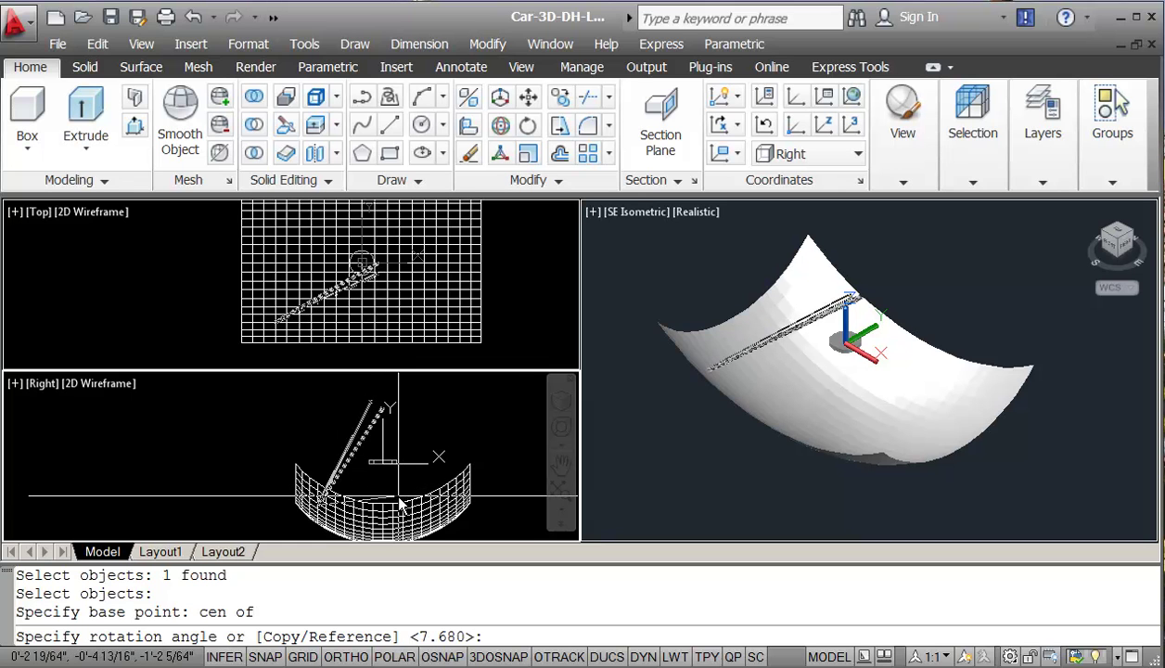
click(400, 501)
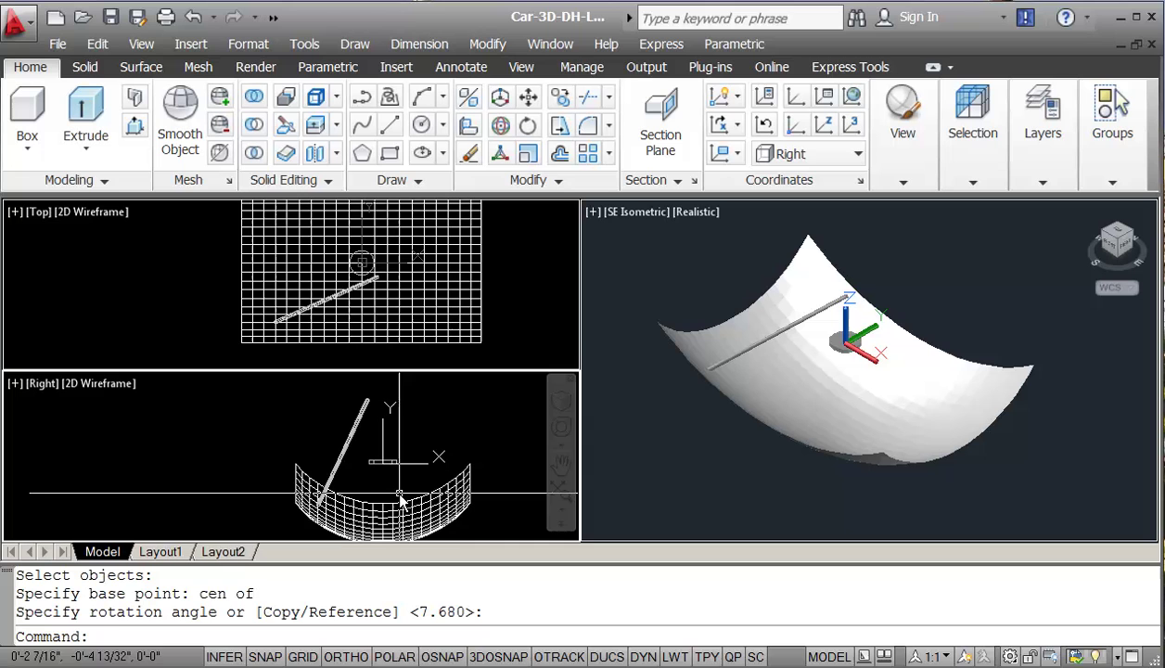
In the Top viewport, rotate the rod about 11° counterclockwise around its lower-end centre so its far end meets the central disc
click(367, 322)
text(rt)
key(Return)
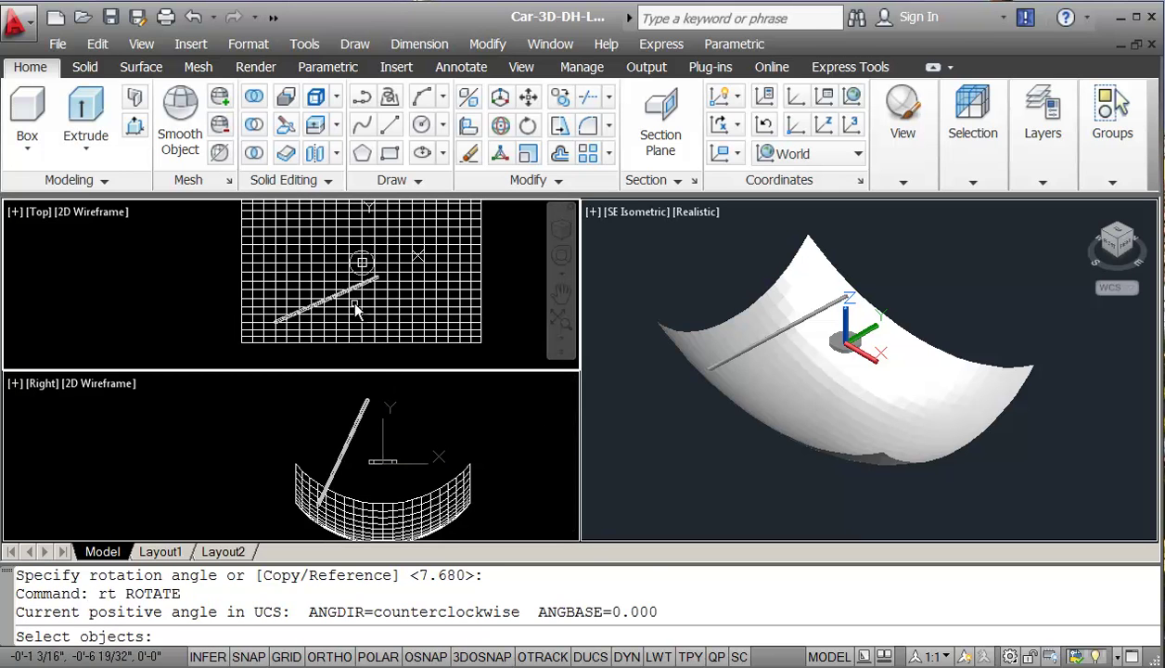
click(341, 297)
key(Return)
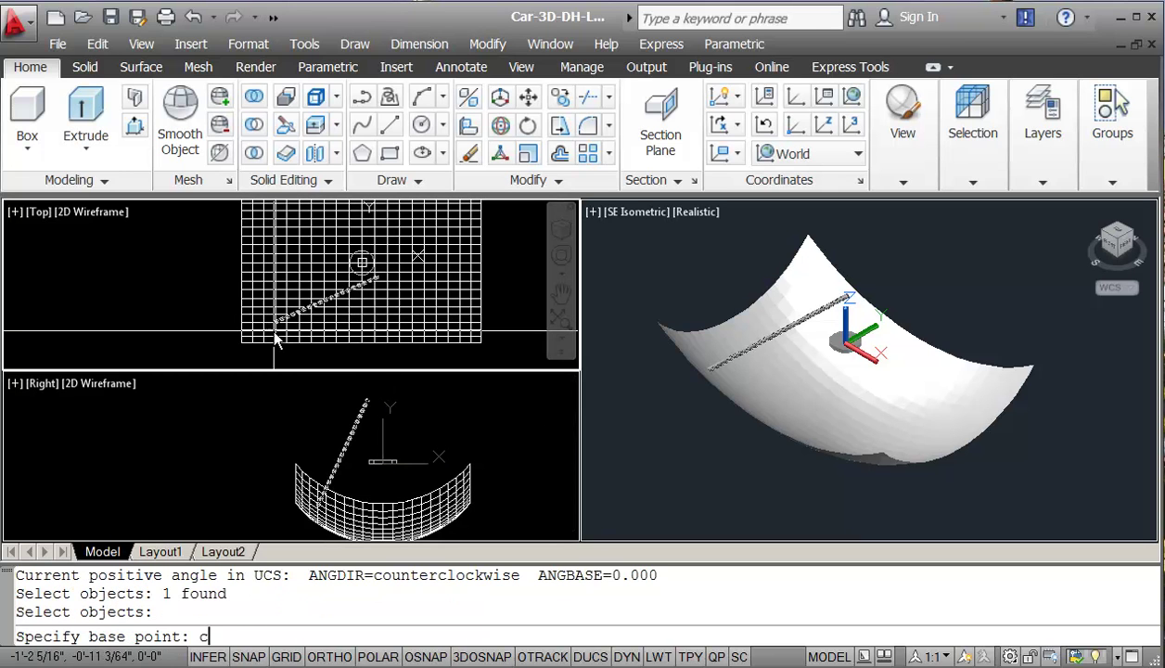
text(cen)
key(Return)
click(278, 328)
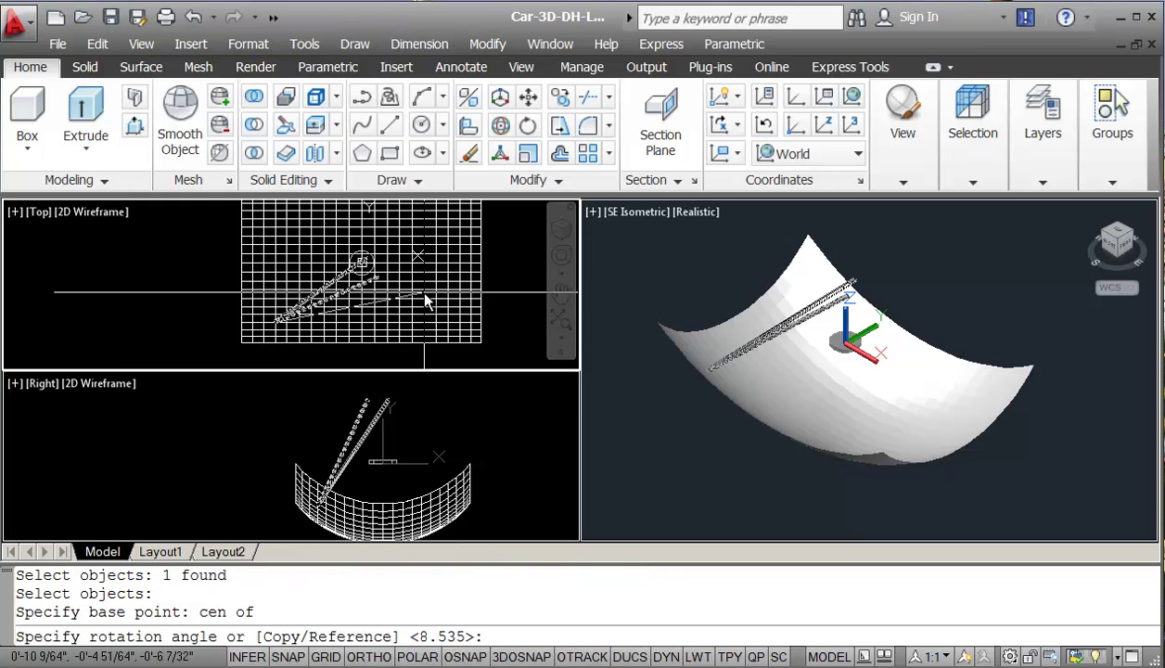
click(424, 339)
In the Right viewport, move the central disc straight up about 9.6 inches to the rod's upper end, with Ortho on
click(377, 453)
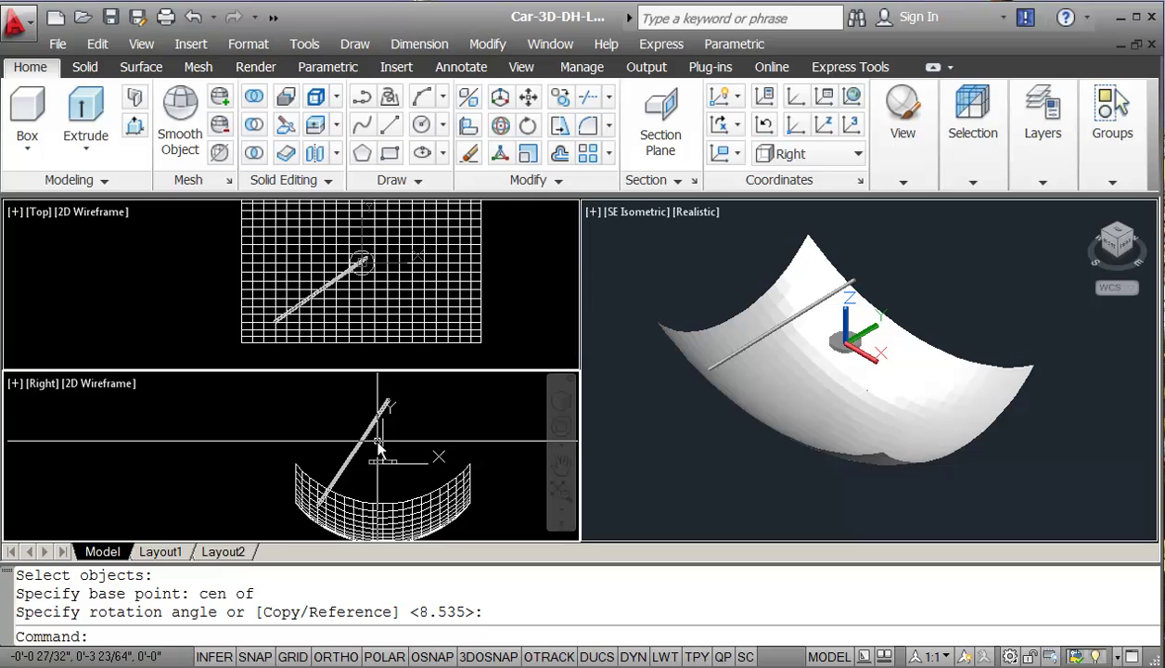
scroll(384, 445, up, 2)
scroll(389, 427, up, 3)
scroll(389, 476, down, 4)
middle_drag(385, 482, 378, 500)
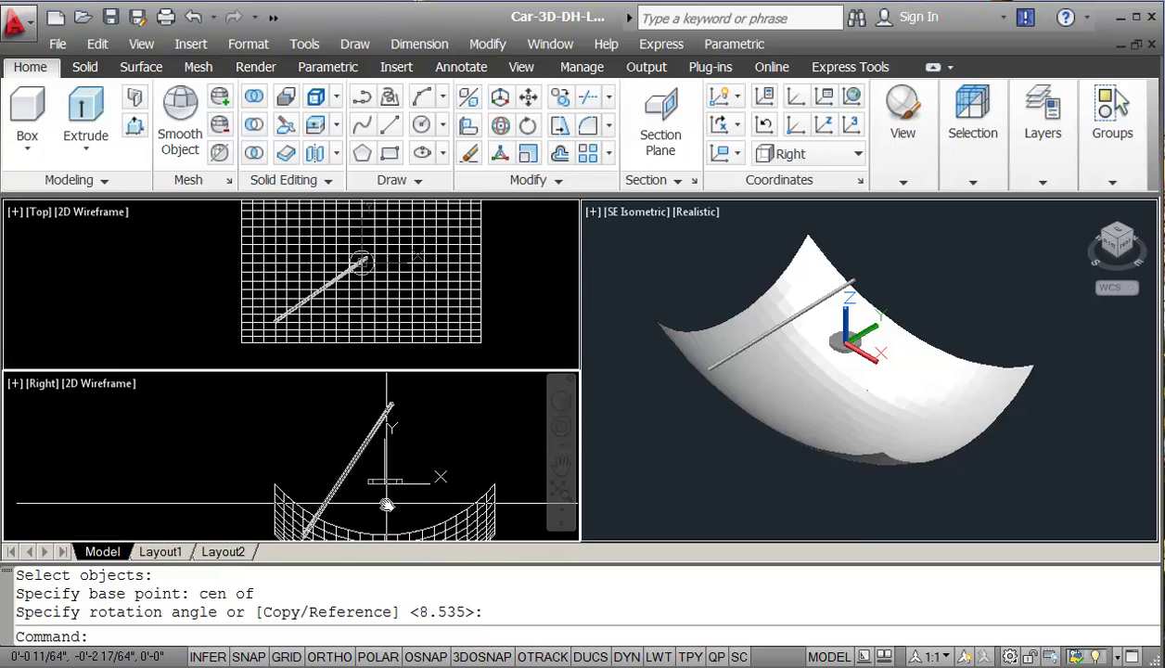
text(m)
key(Return)
click(388, 481)
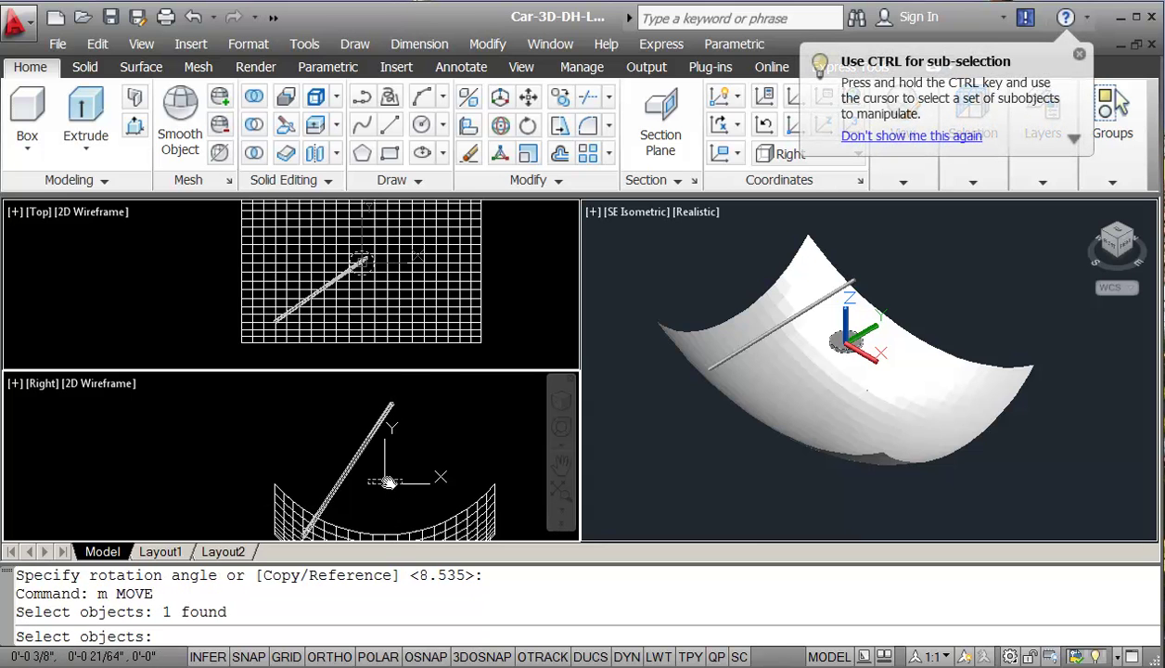
key(Return)
click(429, 492)
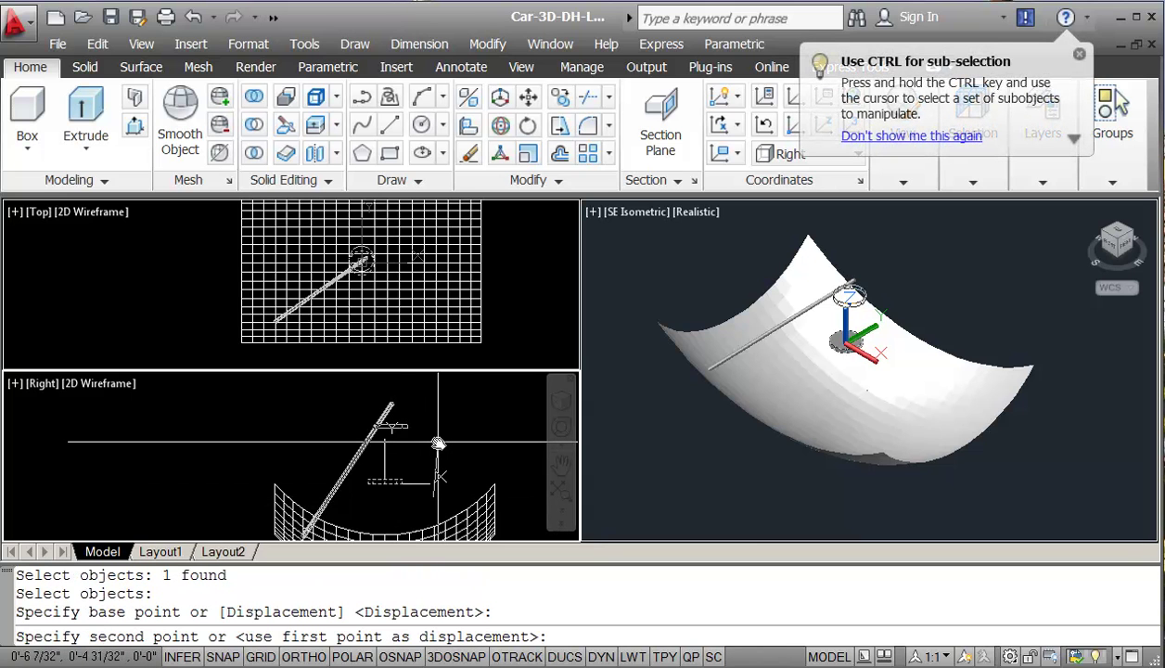
key(F8)
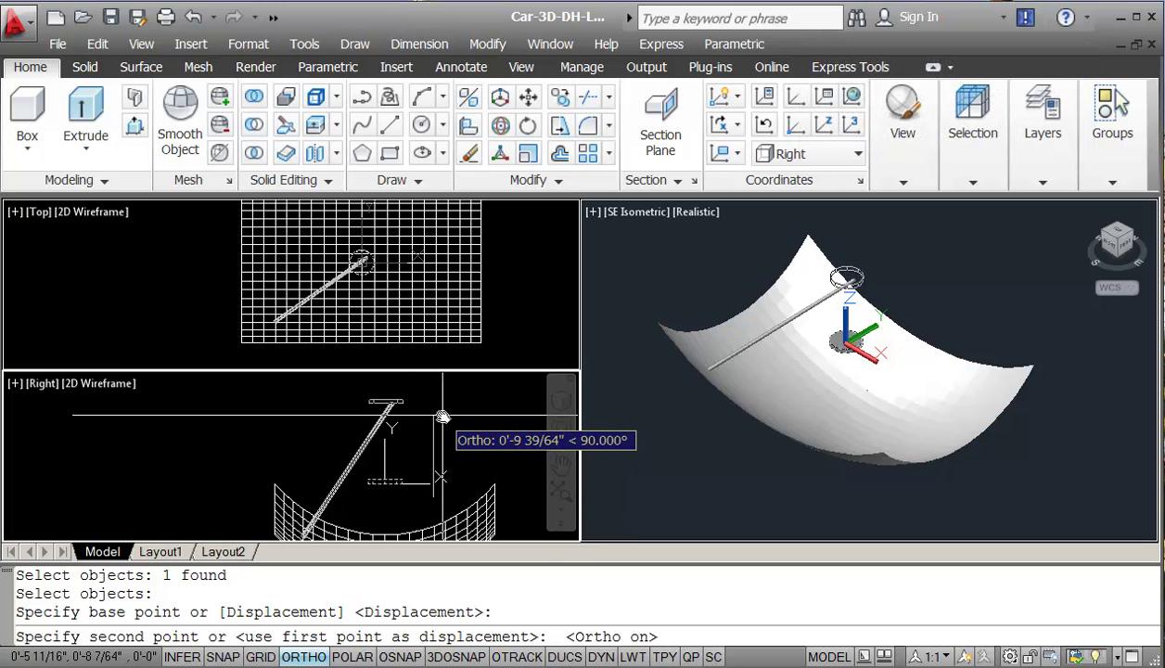
key(Escape)
key(Escape)
In the Right viewport, turn Ortho off and rotate the rod about 16° counterclockwise around its lower-end centre
text(r)
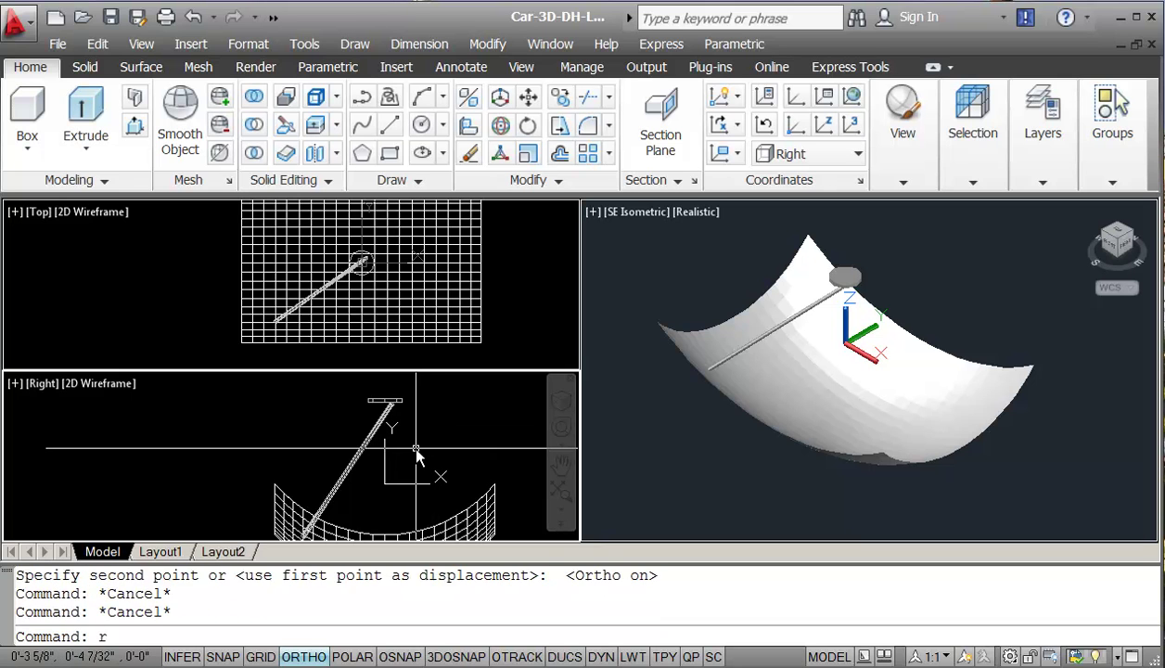
text(o)
key(Return)
click(375, 443)
key(Return)
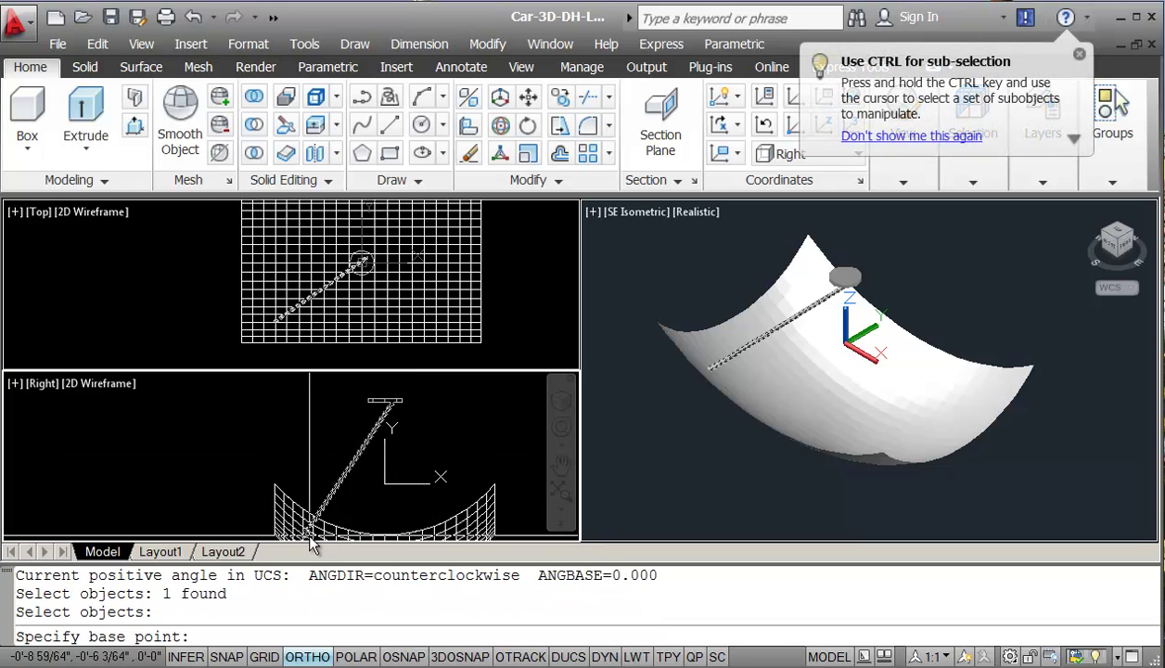
text(cen)
key(Return)
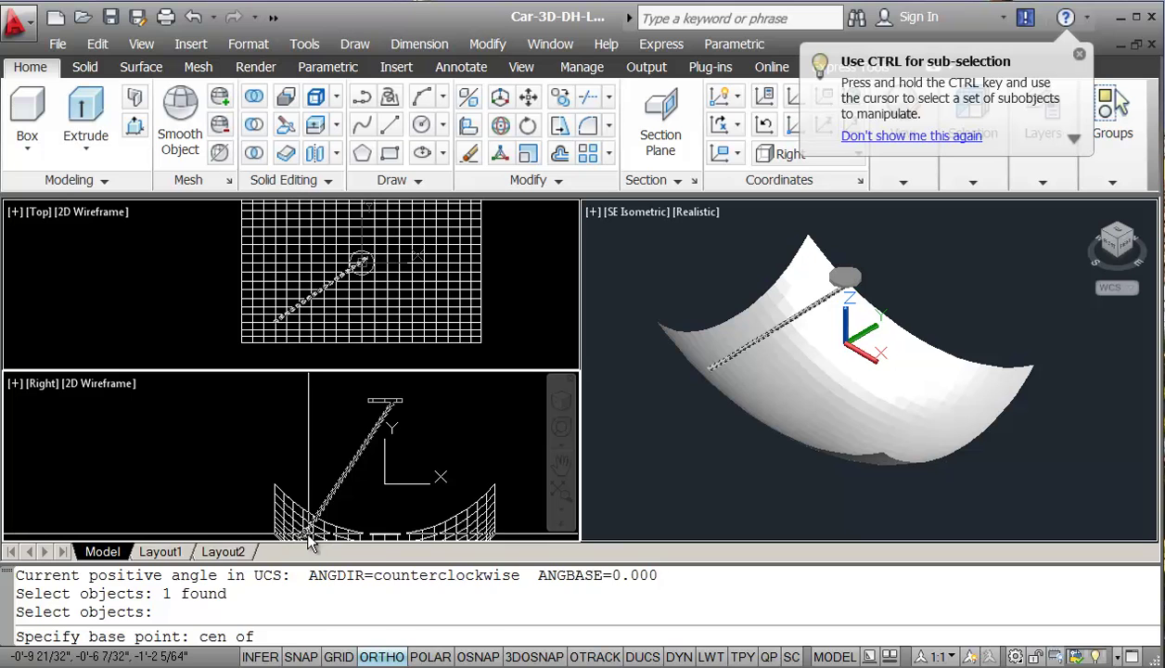
click(311, 543)
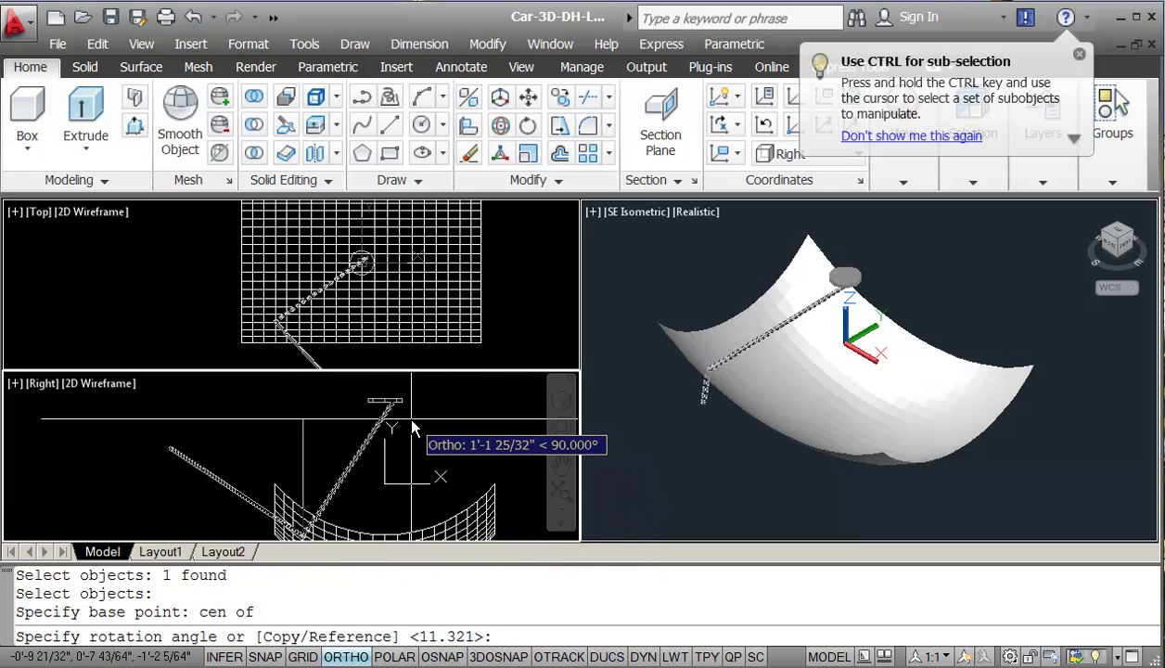
key(F8)
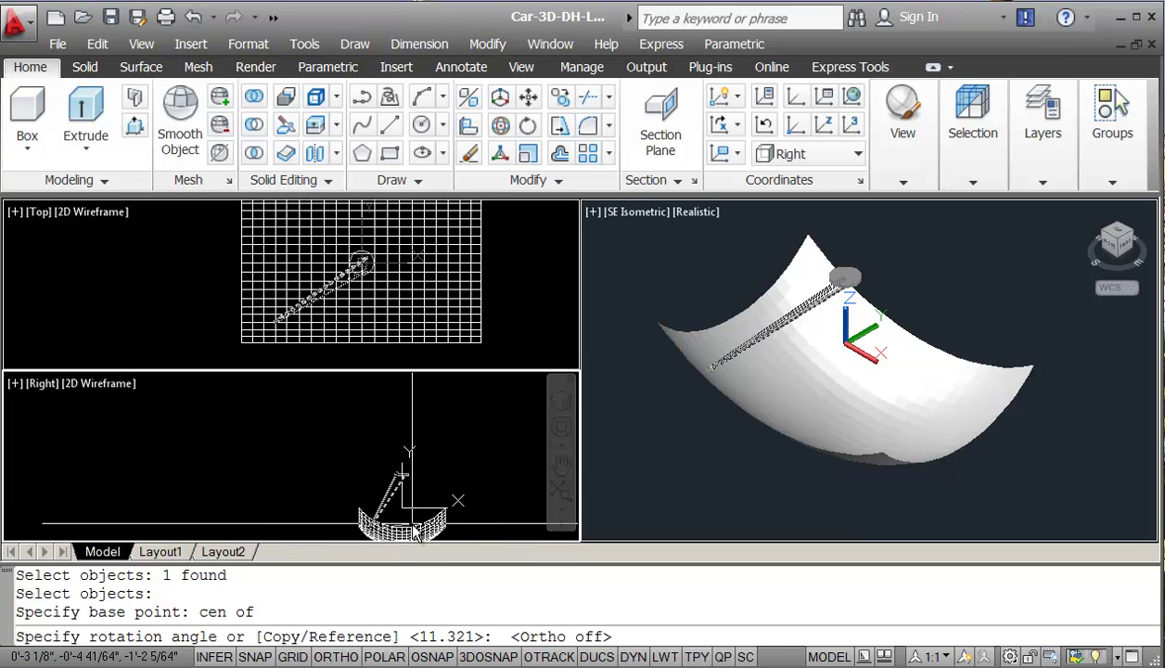
middle_drag(415, 535, 391, 492)
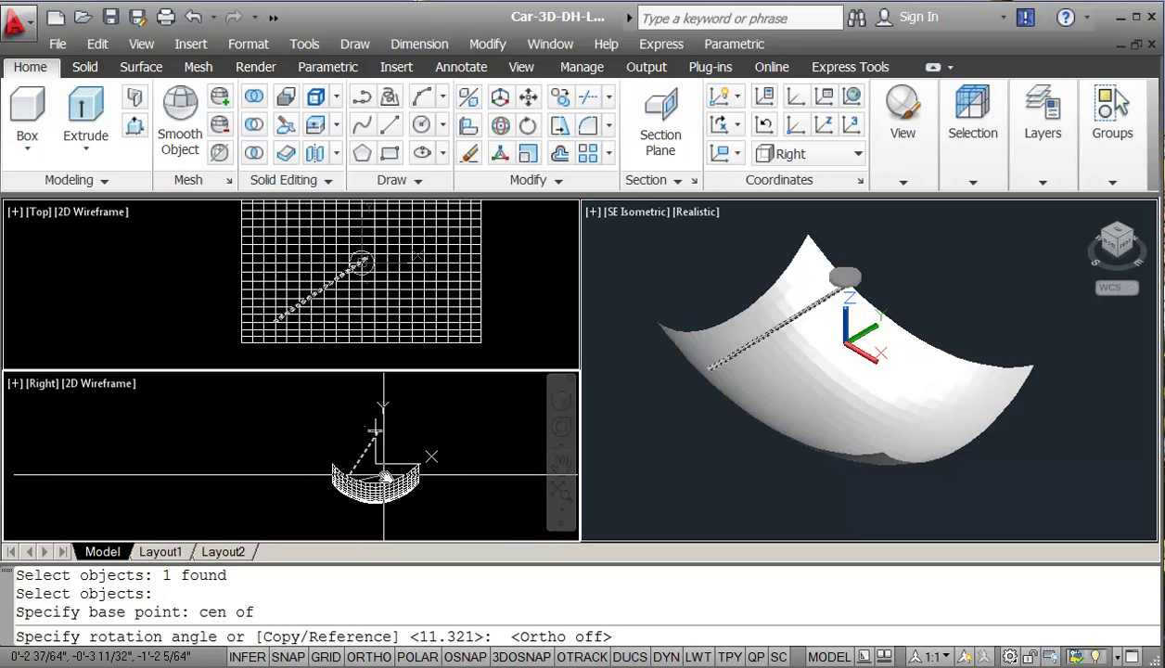
click(382, 473)
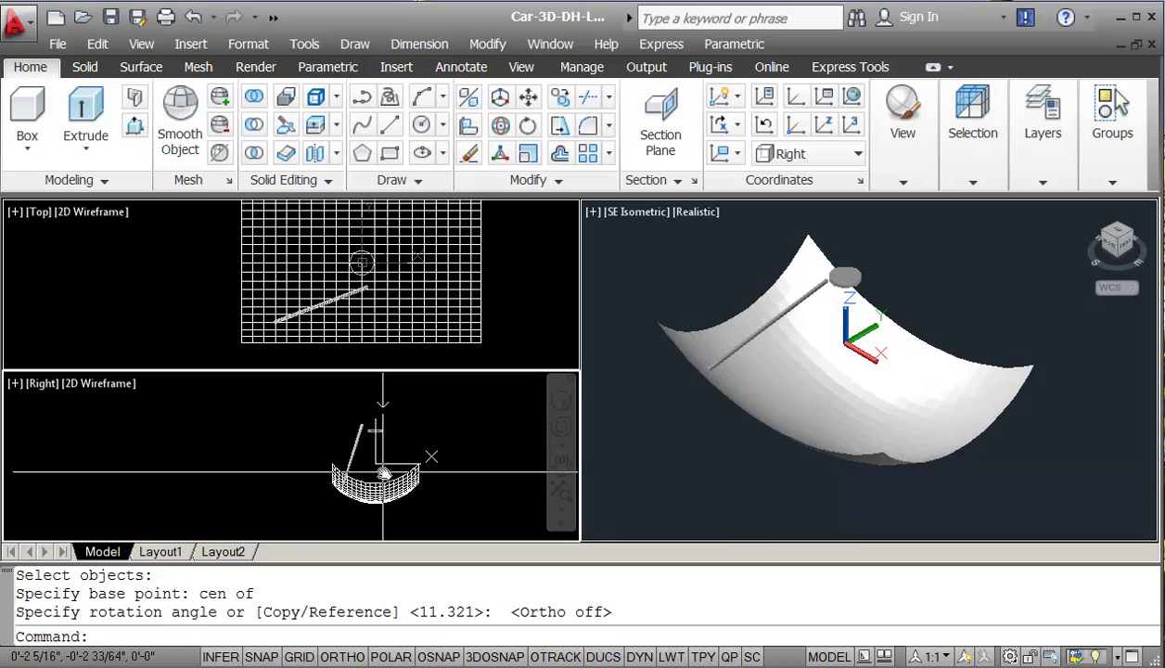
In the Top viewport, rotate the rod counterclockwise around its lower-end centre until its far end points back at the disc
click(352, 308)
scroll(360, 306, up, 5)
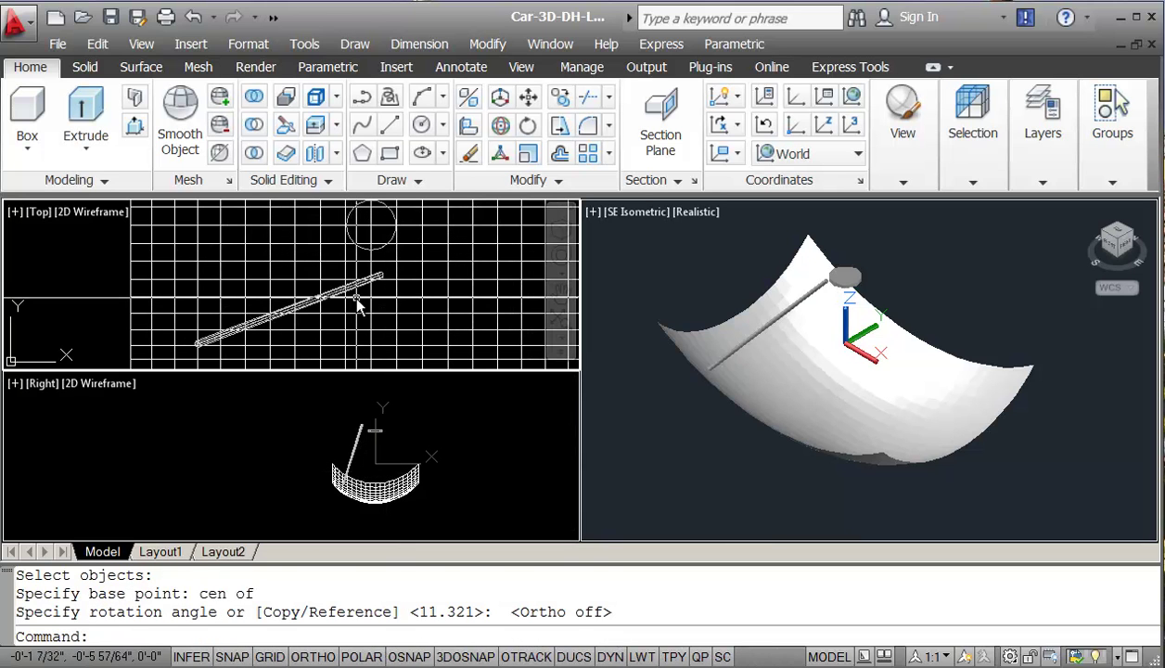
key(Return)
click(351, 295)
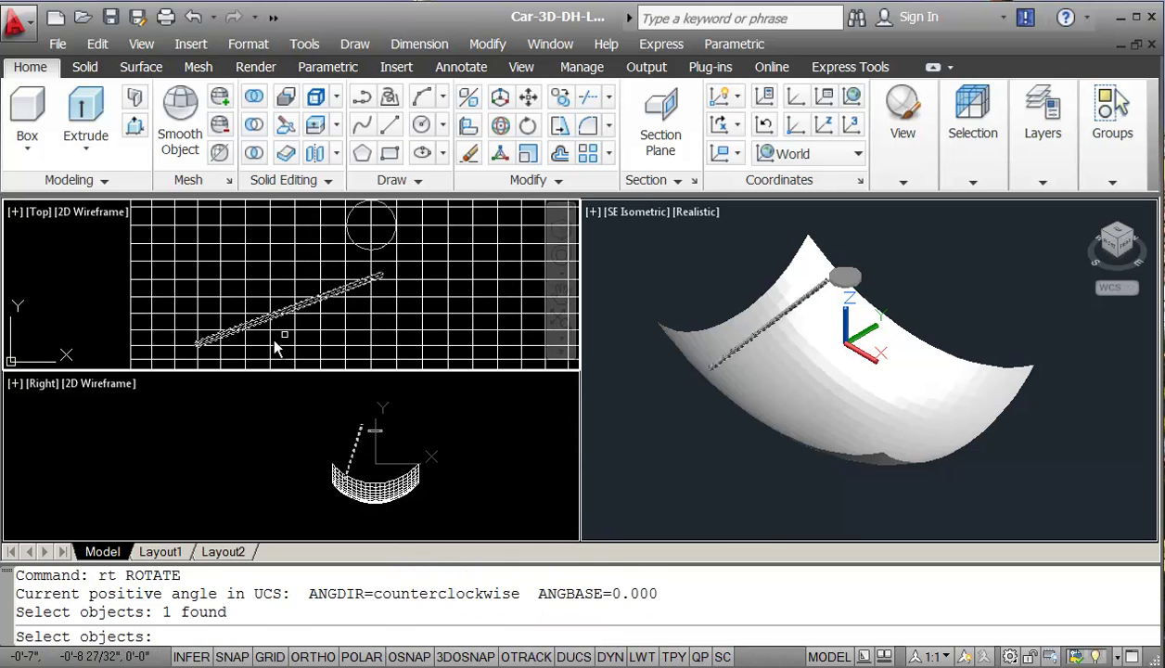
key(Return)
text(cen)
key(Return)
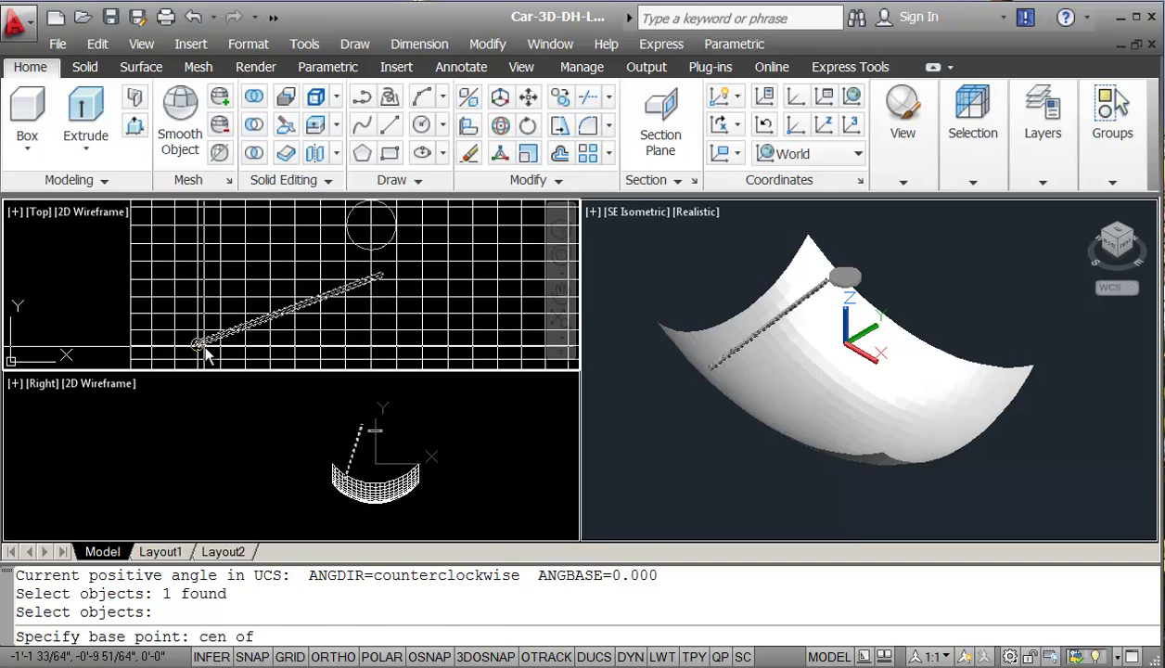
click(202, 347)
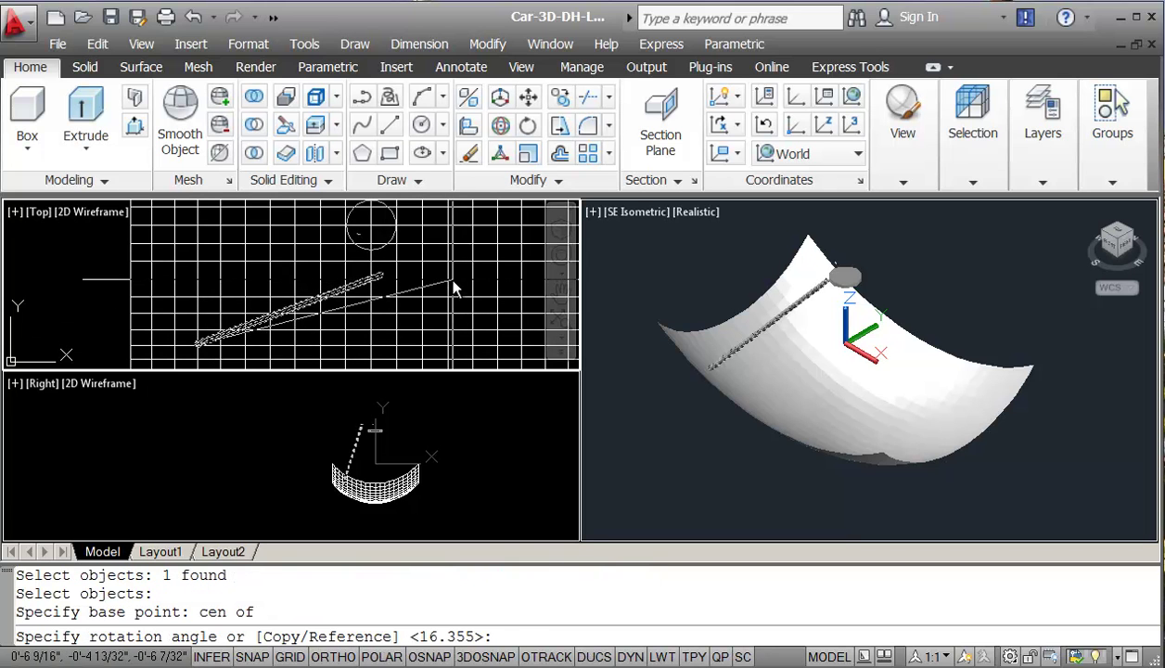
click(455, 290)
scroll(441, 313, down, 5)
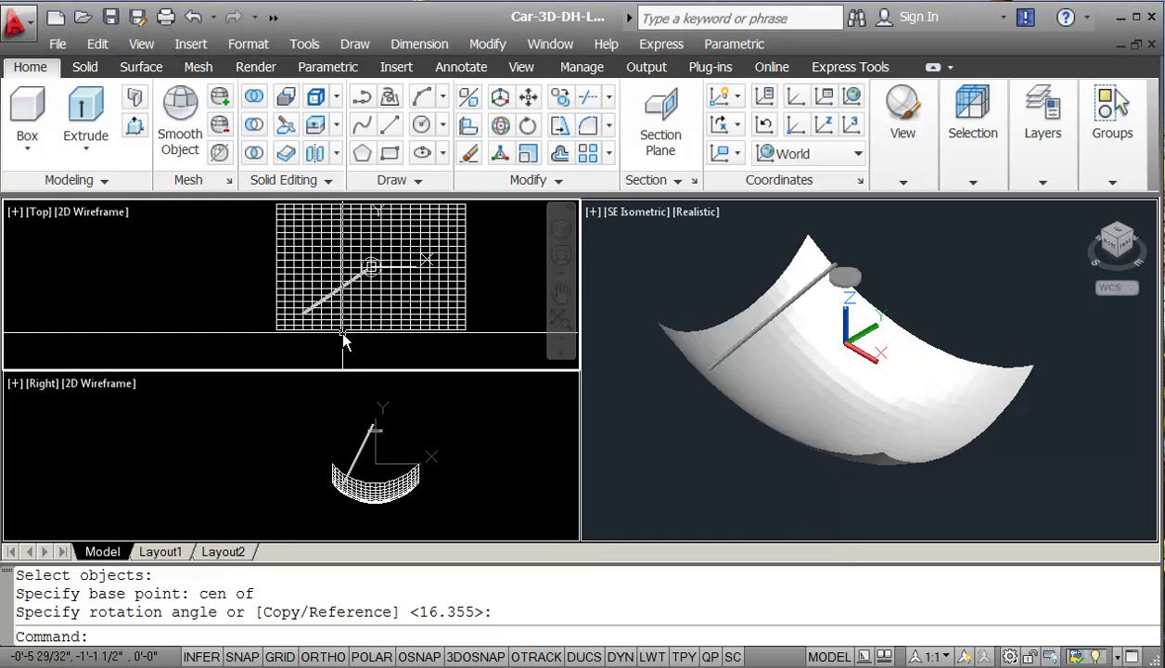
Check the layer assignment of the rod and the disc in the Right viewport
click(370, 464)
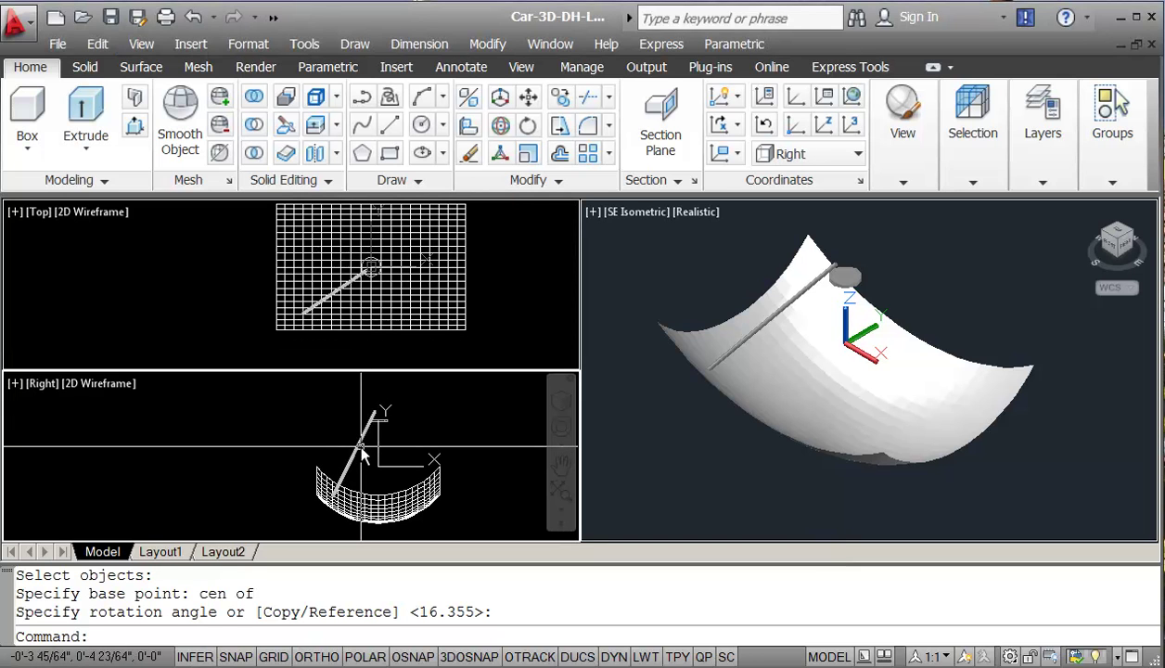
click(373, 427)
click(945, 176)
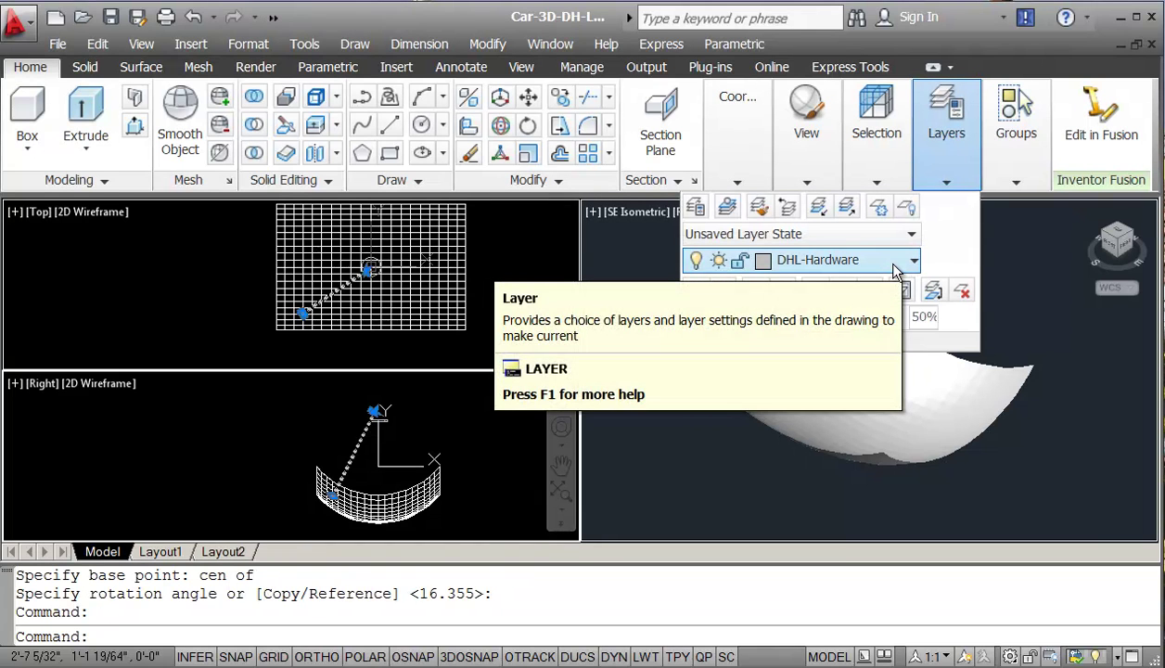
key(Escape)
key(Escape)
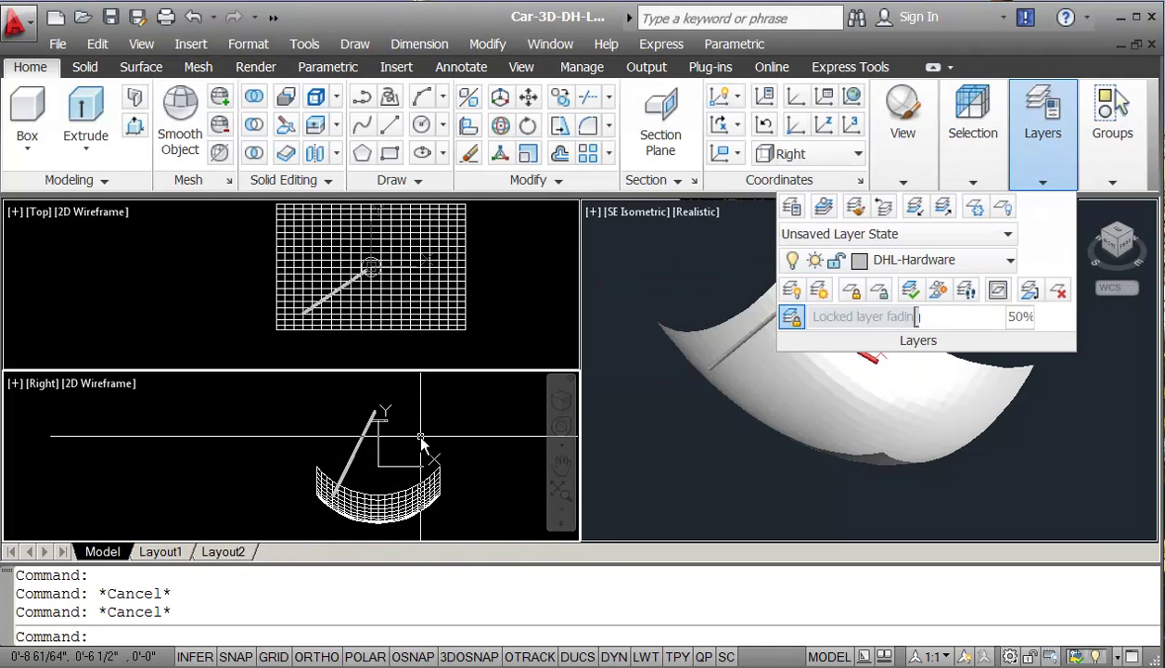
click(381, 419)
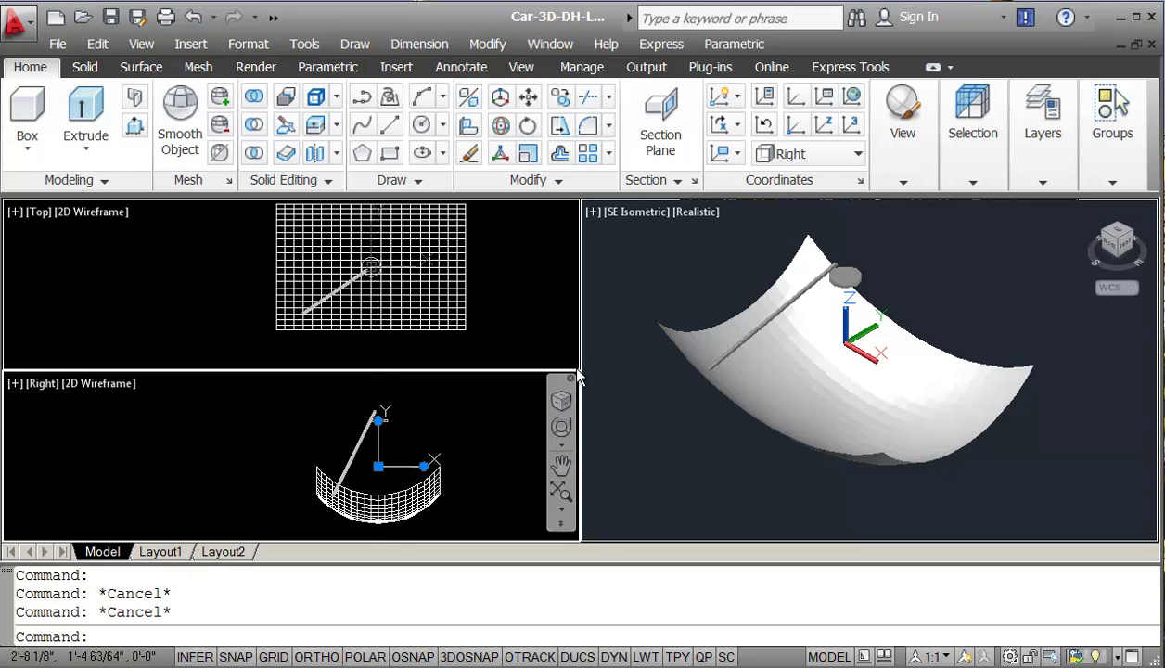
click(1027, 182)
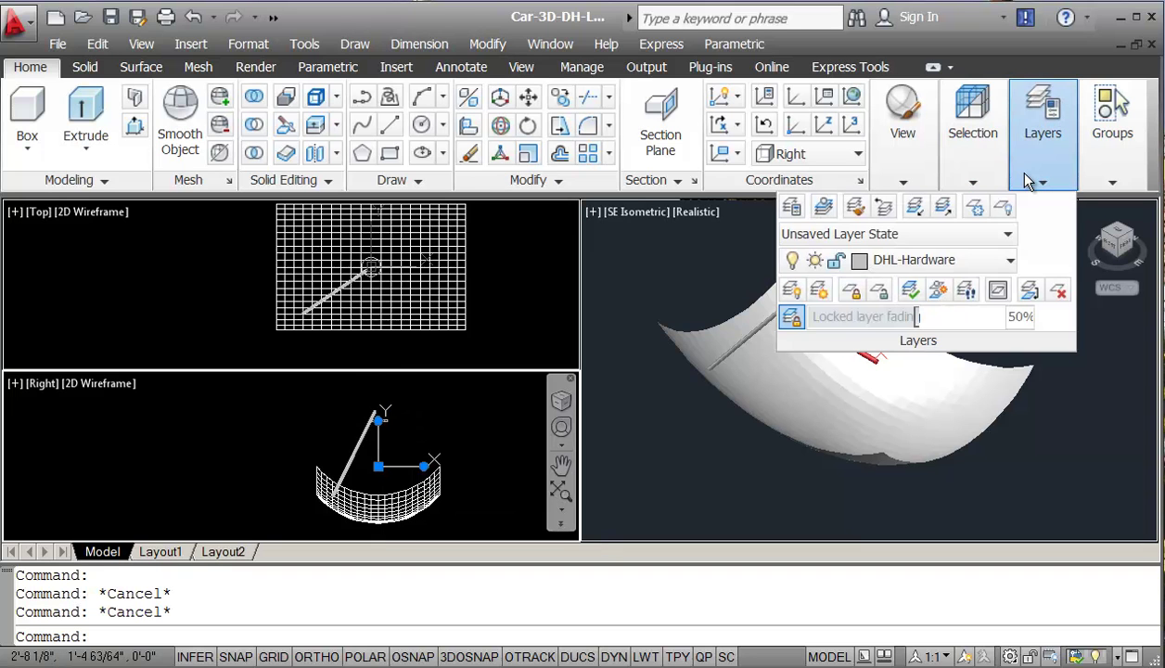
key(Escape)
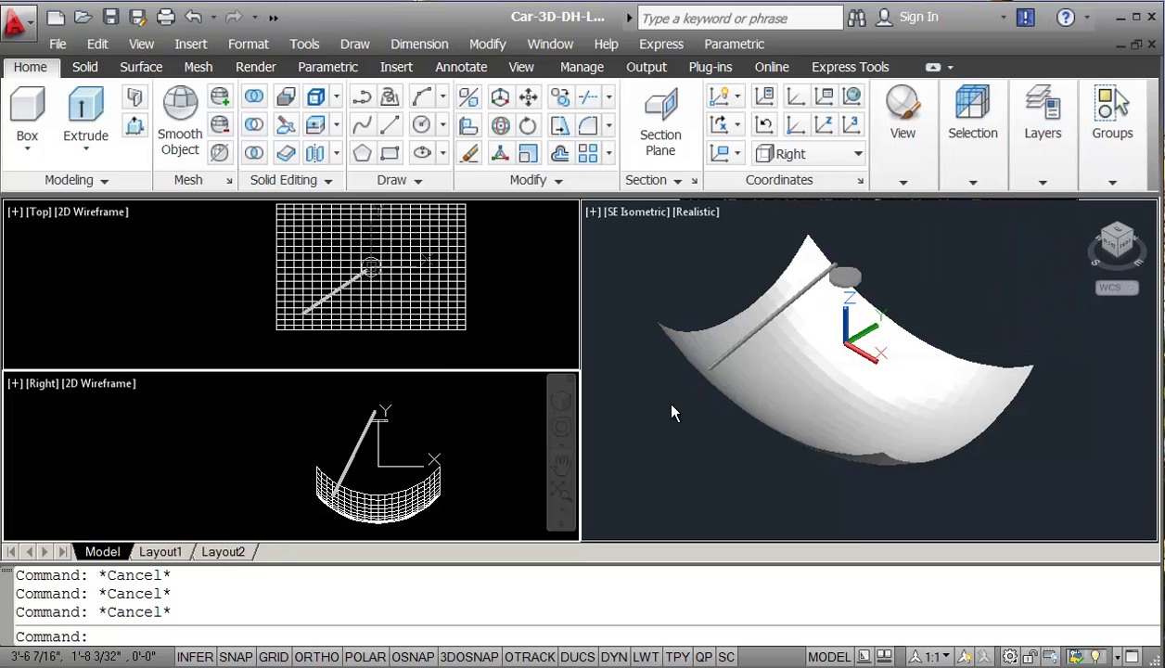
In the Top viewport, mirror the rod across a vertical line through 0,0 with Ortho on, keeping the original
click(427, 344)
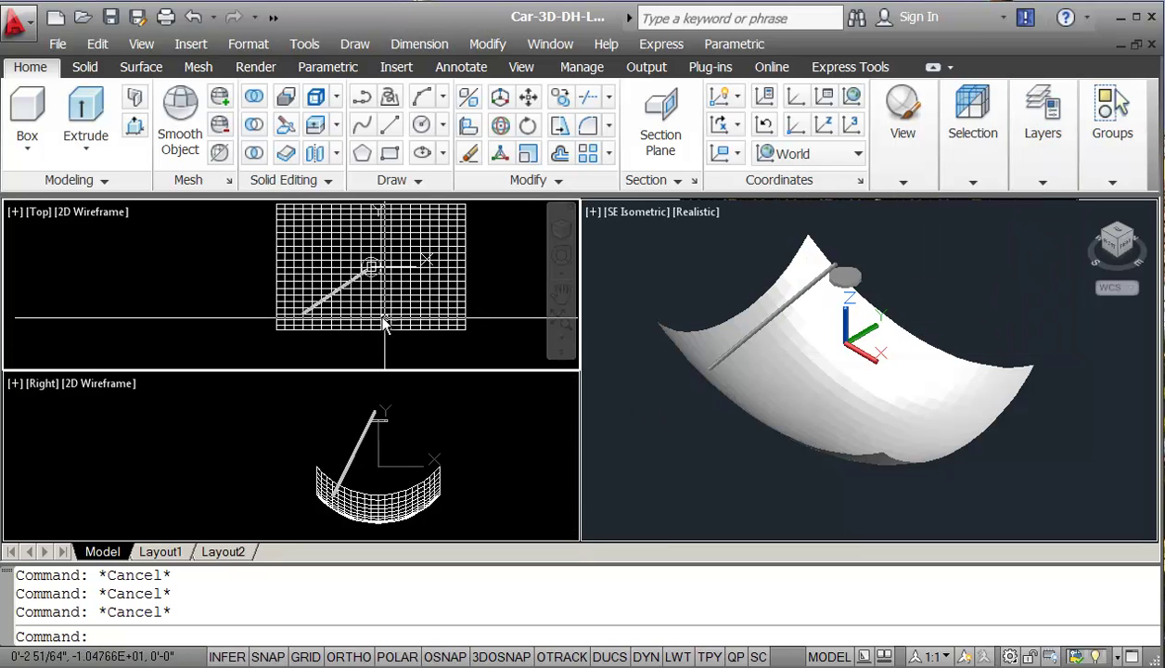
scroll(376, 320, up, 2)
text(mi)
key(Return)
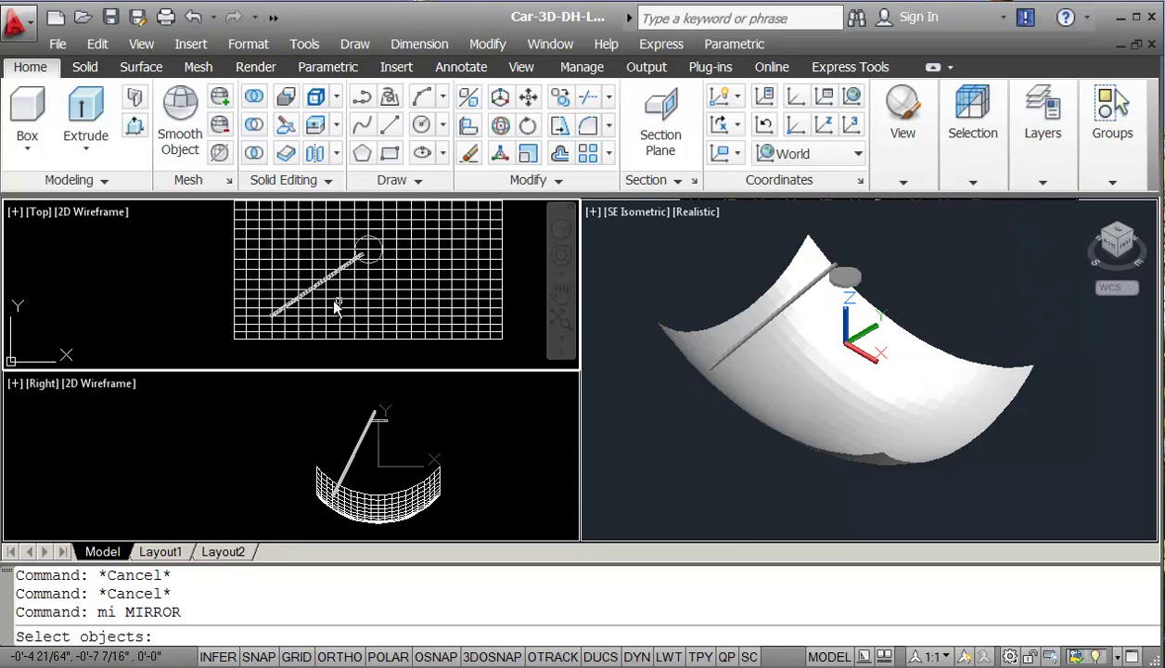
click(316, 291)
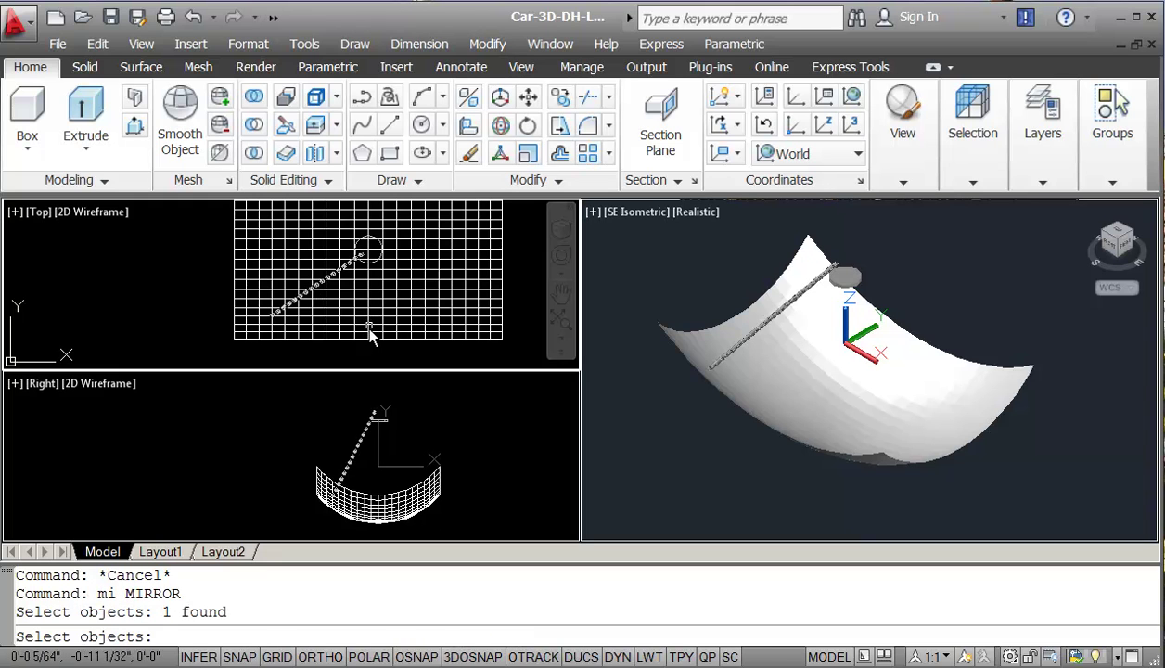
key(Return)
text(0,0)
key(Return)
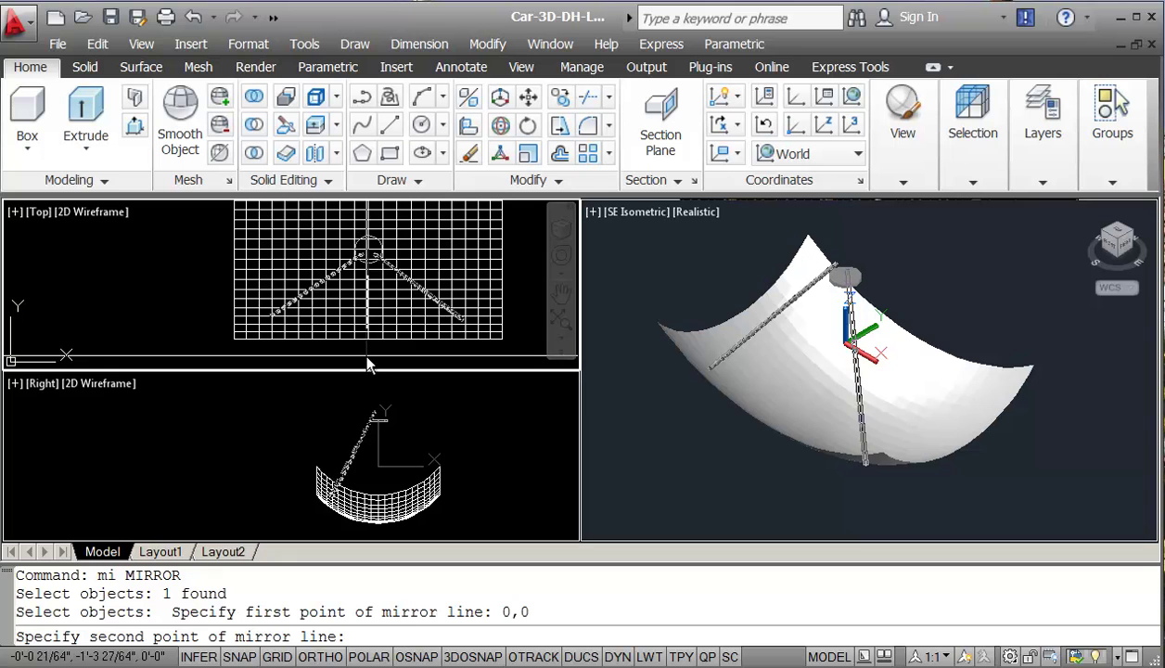
key(F8)
click(368, 362)
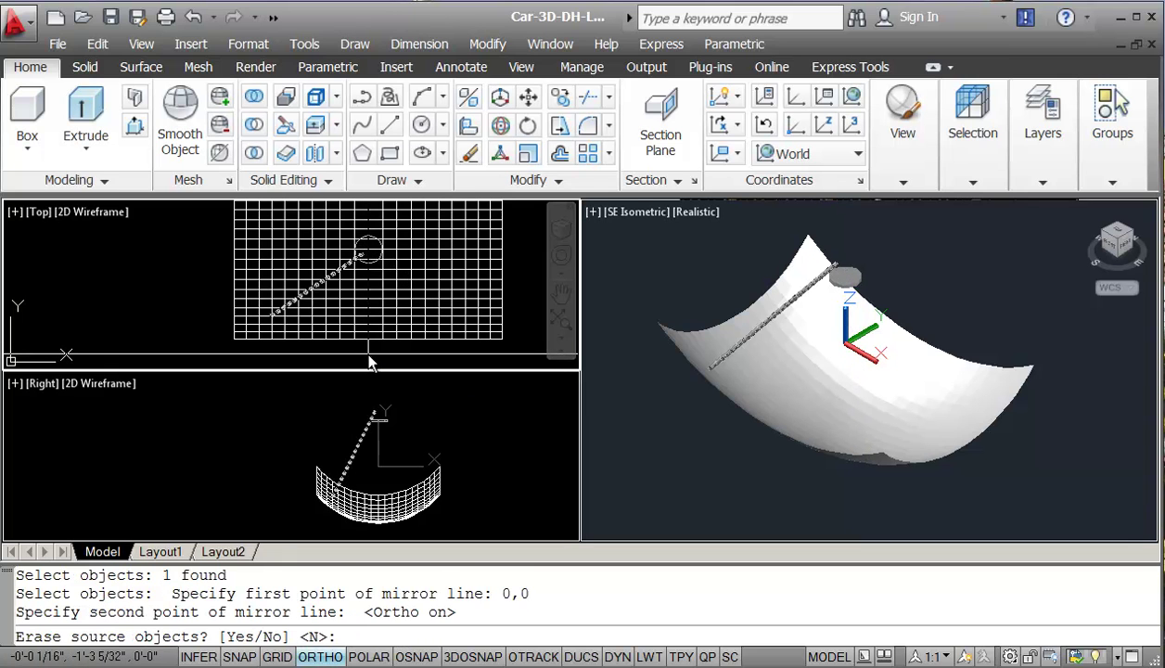
key(Return)
Mirror both rods in the Top viewport across a horizontal line through 0,0, keeping the originals
key(Return)
click(434, 296)
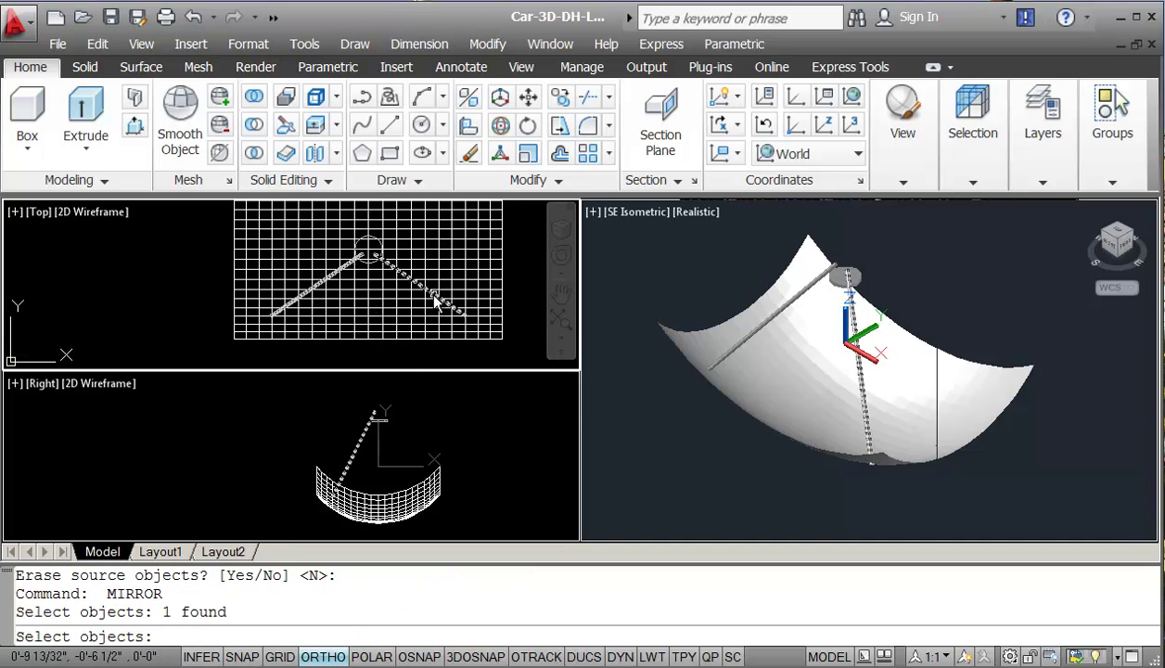
click(323, 291)
key(Return)
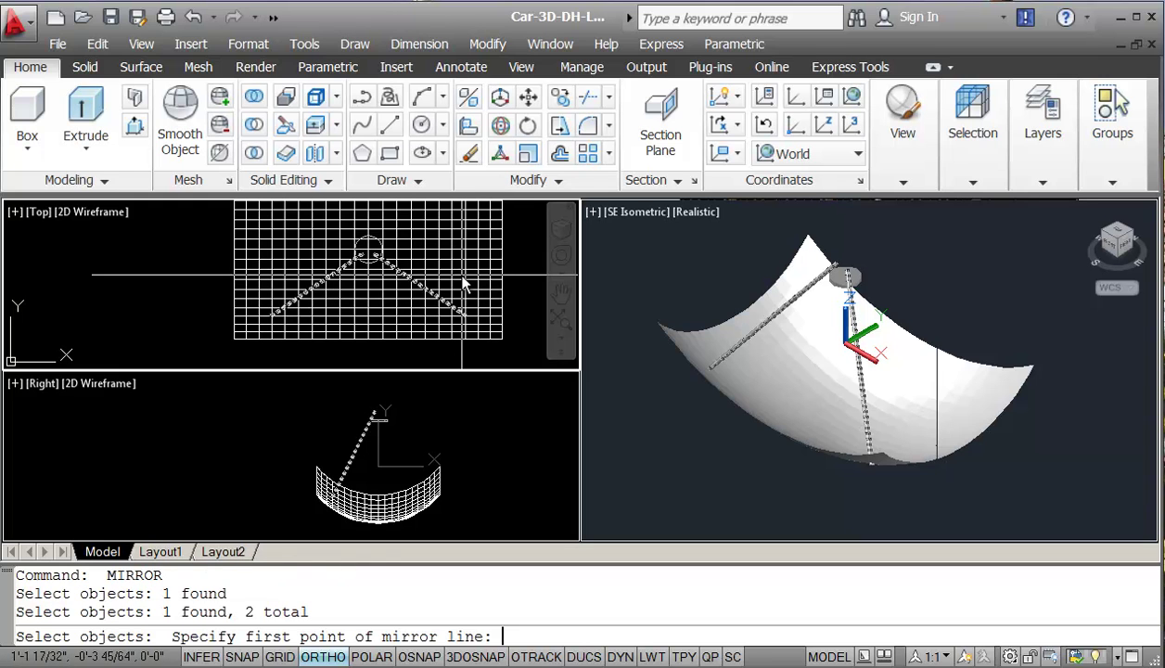
key(Return)
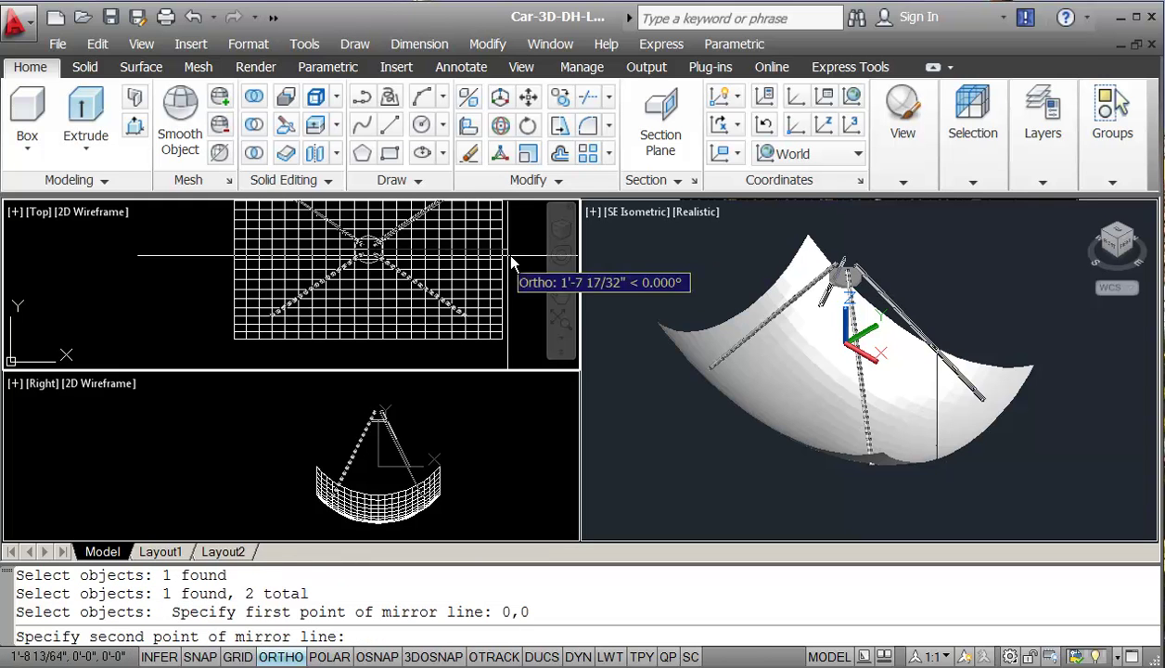
click(513, 248)
key(Return)
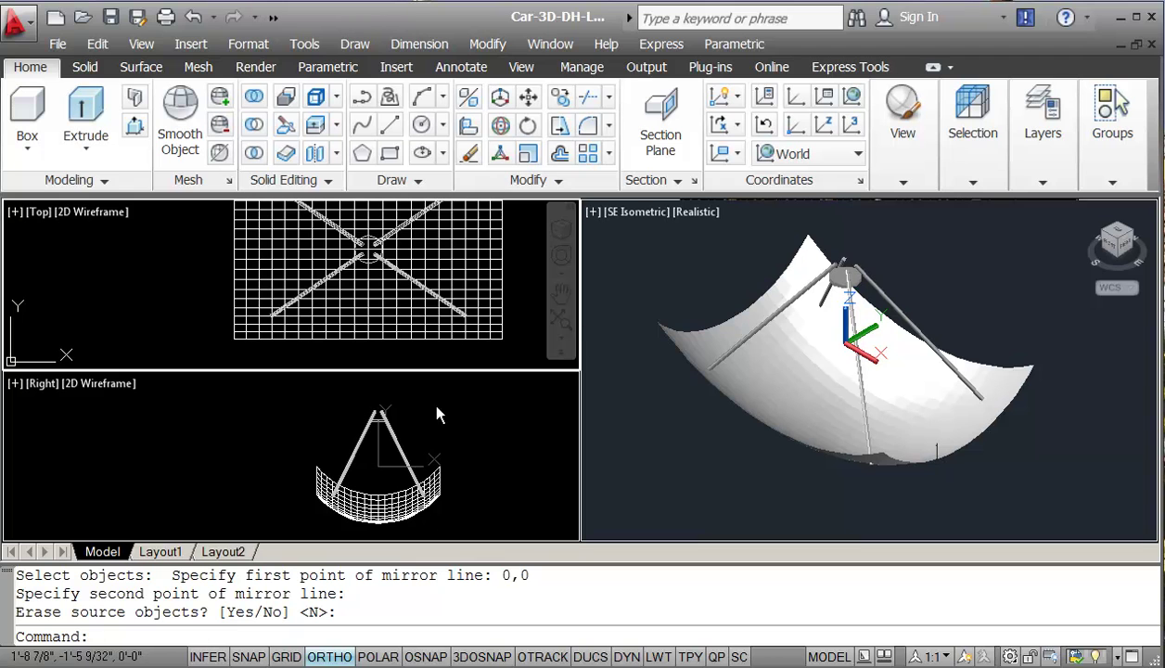
In the Right viewport, move the disc straight up about 2 inches to the upper ends of the rods
click(399, 438)
scroll(386, 436, up, 4)
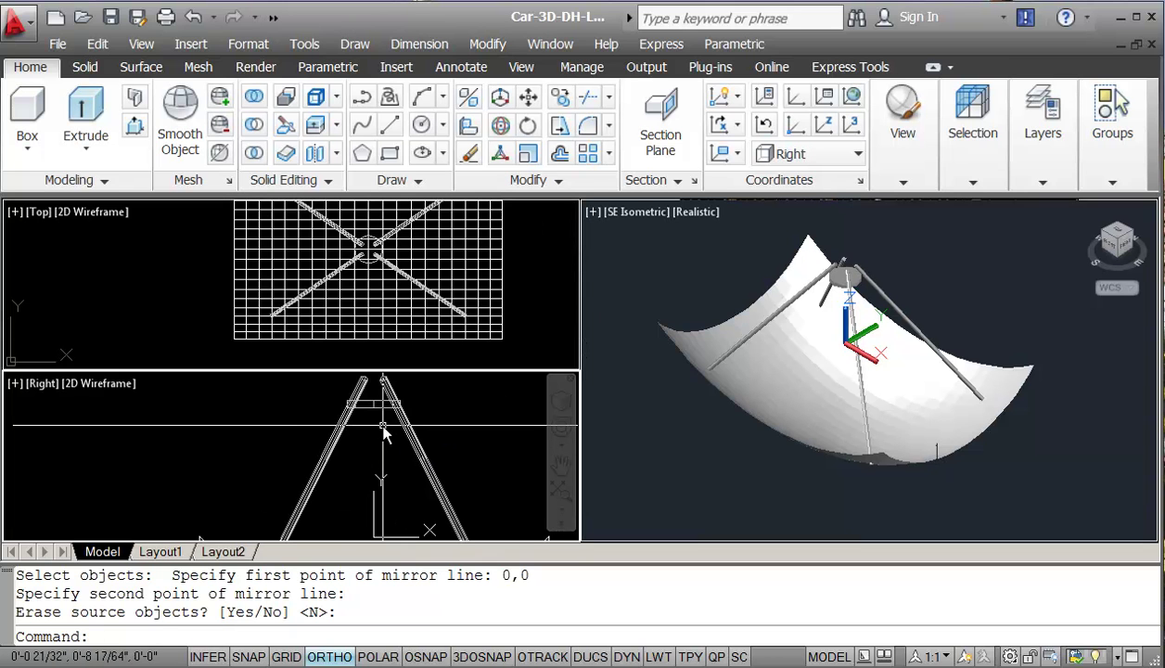
text(m)
key(Return)
click(375, 405)
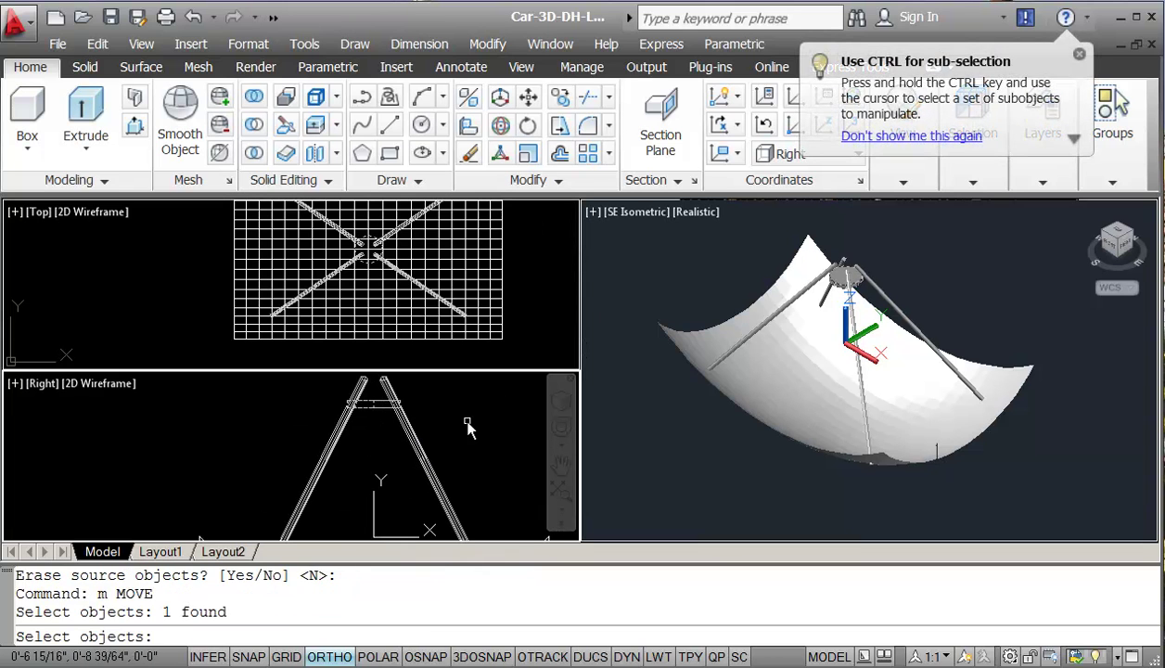
key(Return)
click(466, 423)
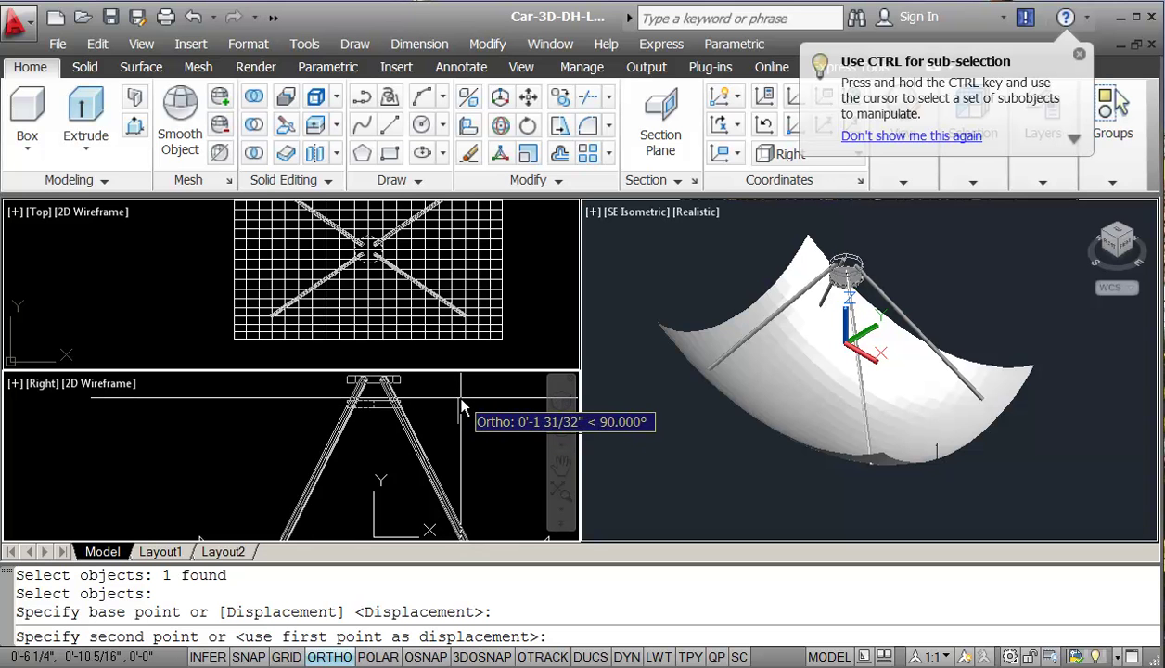
click(460, 400)
Move the whole lamp, including shade, rods and disc, straight up 6 inches in the Right viewport
scroll(459, 408, down, 5)
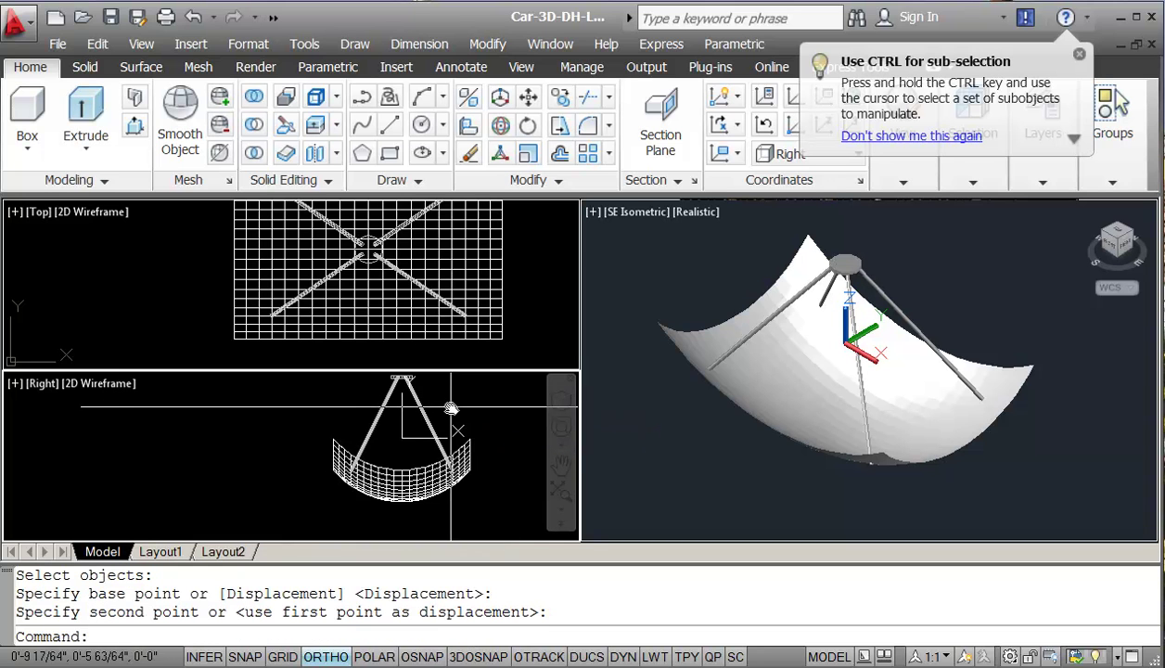
text(m)
key(Return)
click(453, 387)
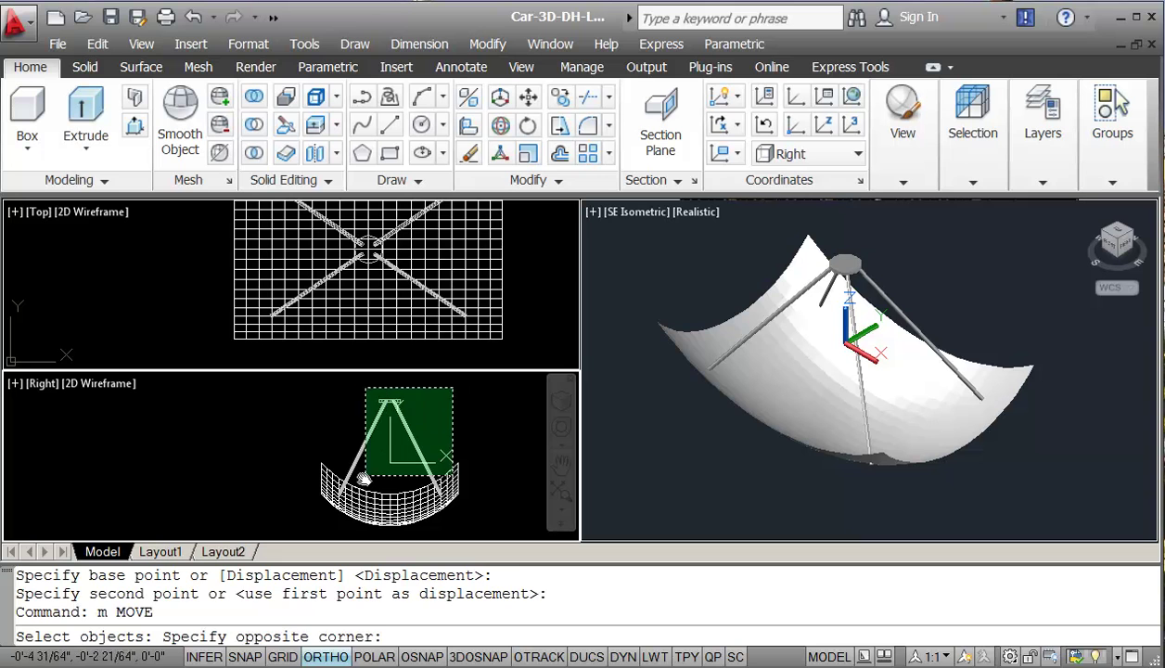
click(326, 512)
key(Return)
click(291, 512)
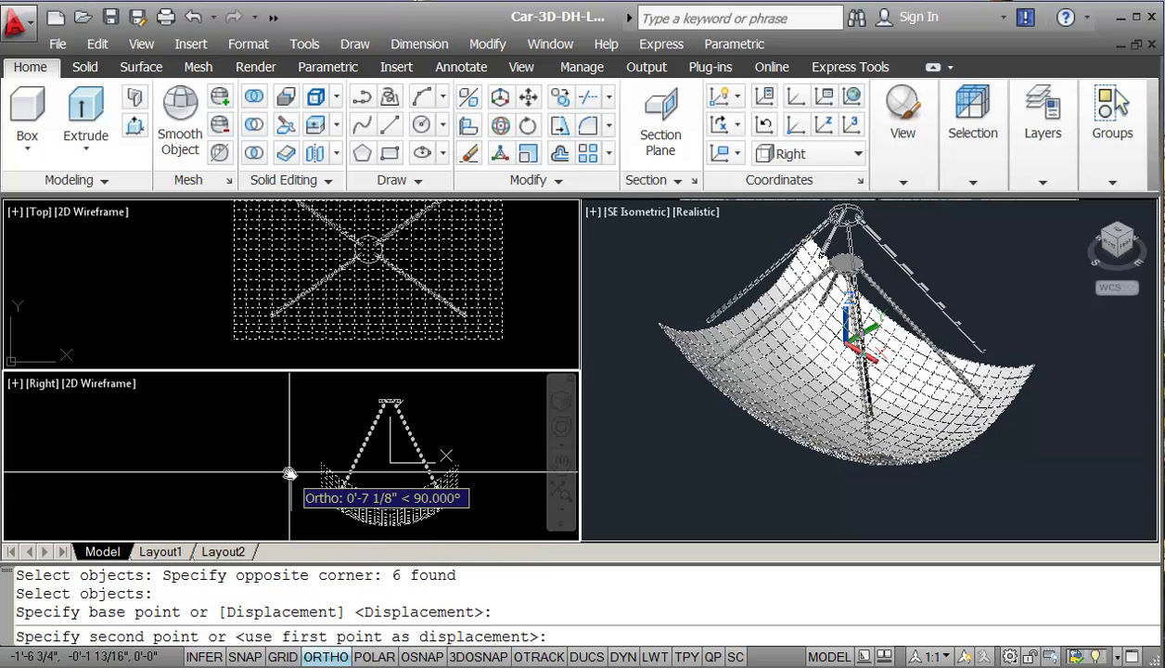
key(Return)
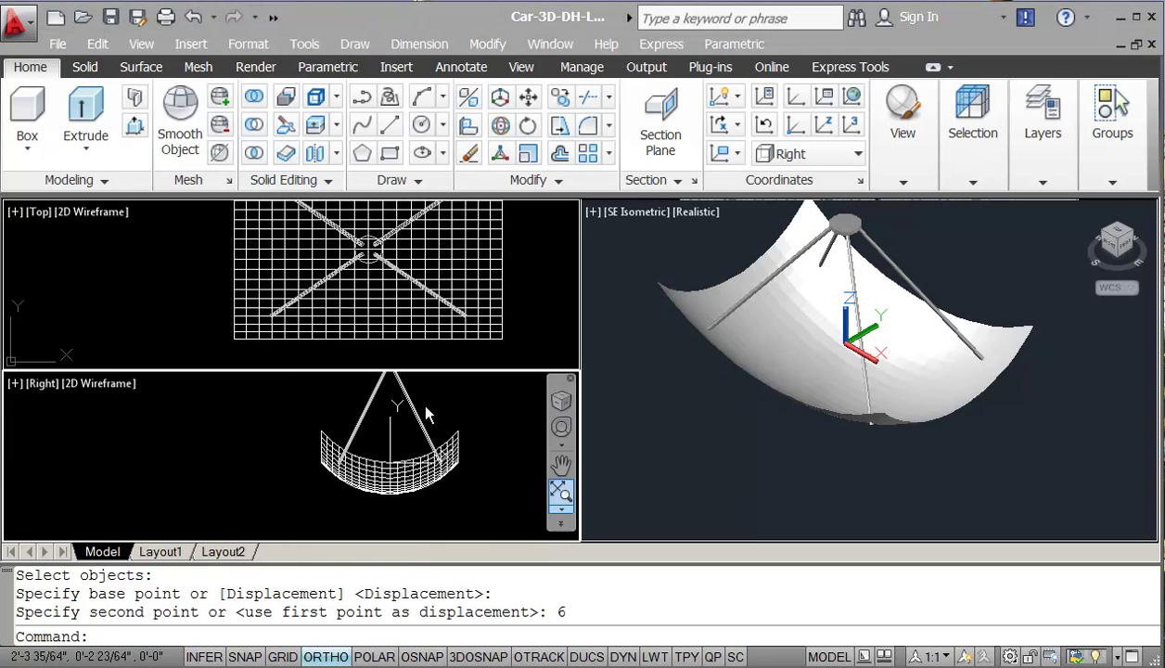
In the Right viewport, move the four rods and the disc straight up about 7/8 inch, leaving out the shade
middle_drag(486, 413, 447, 436)
text(m)
key(Return)
click(441, 440)
click(394, 404)
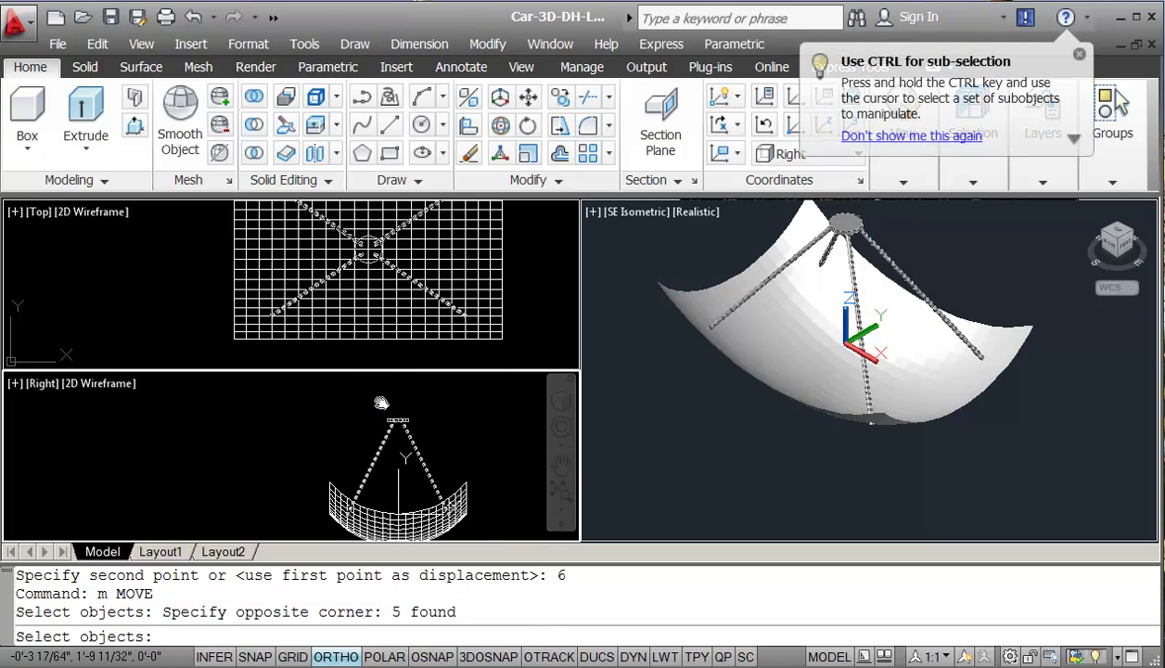
key(Return)
click(437, 456)
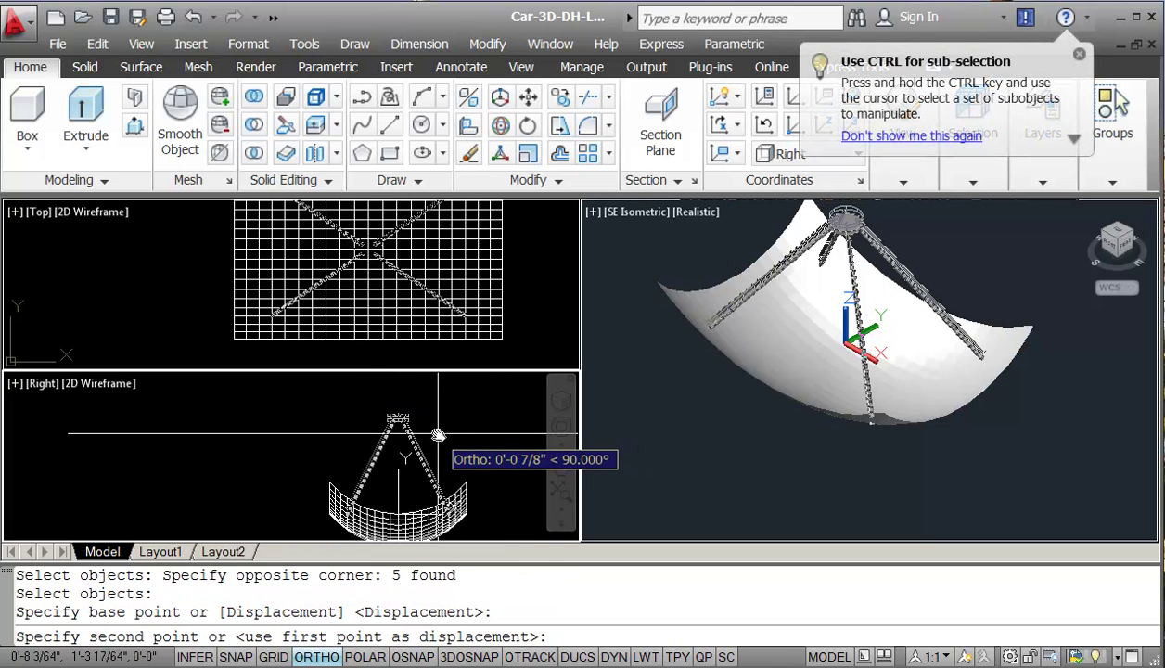
click(437, 436)
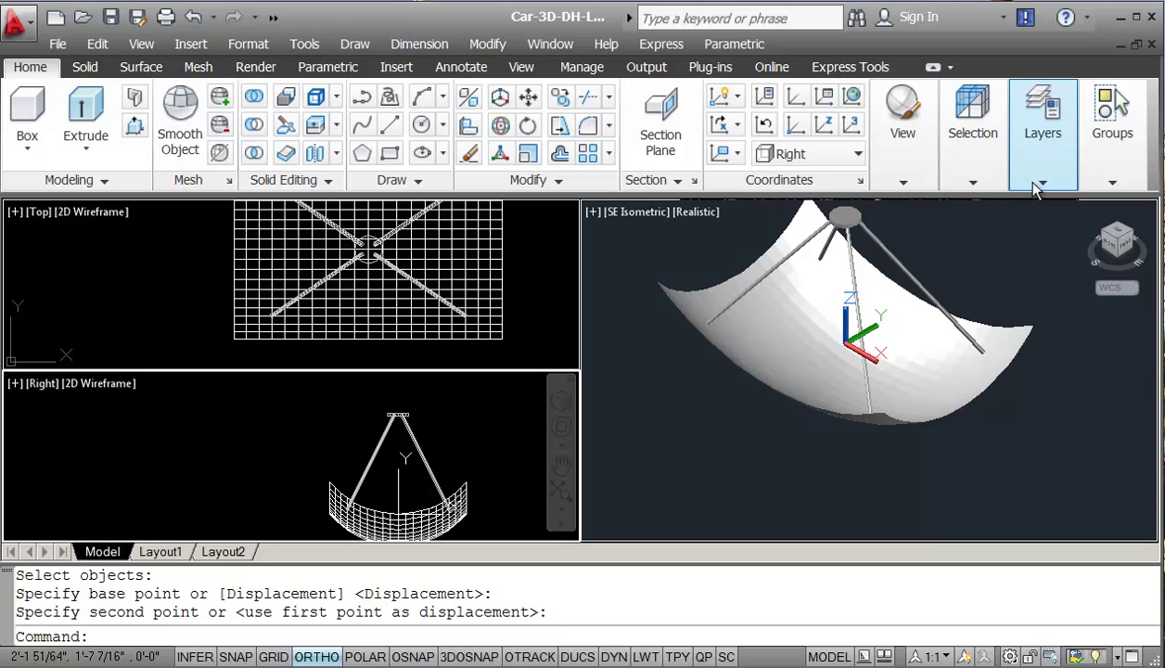
Make layer 0 the current layer
mouse_move(1038, 189)
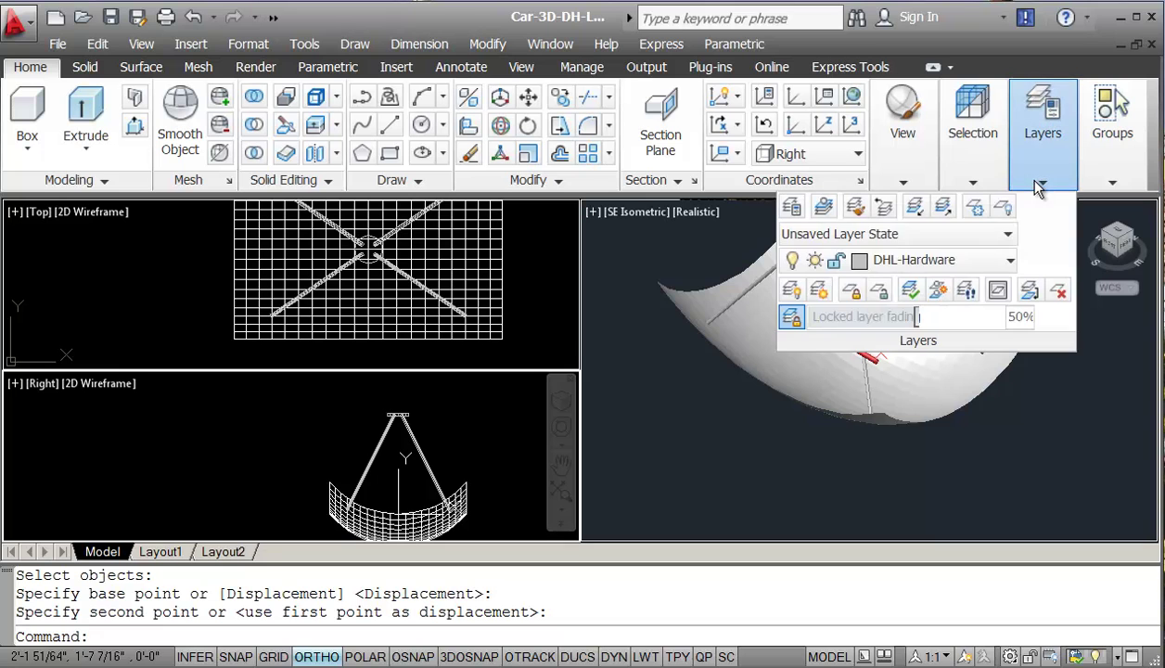
click(990, 260)
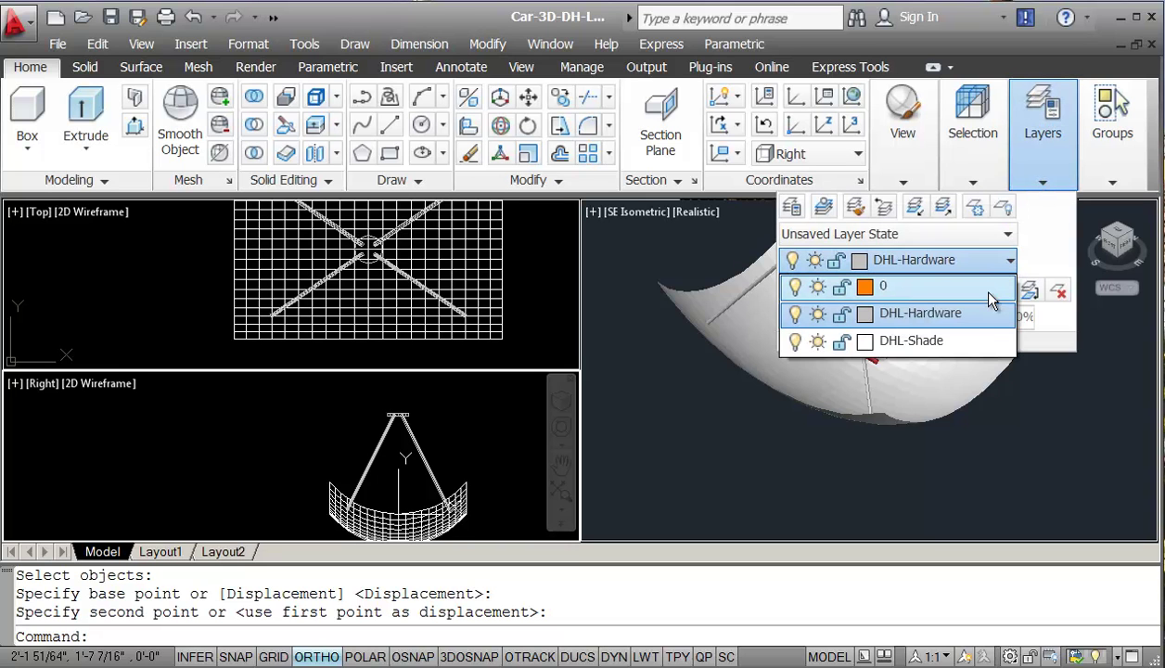
click(983, 297)
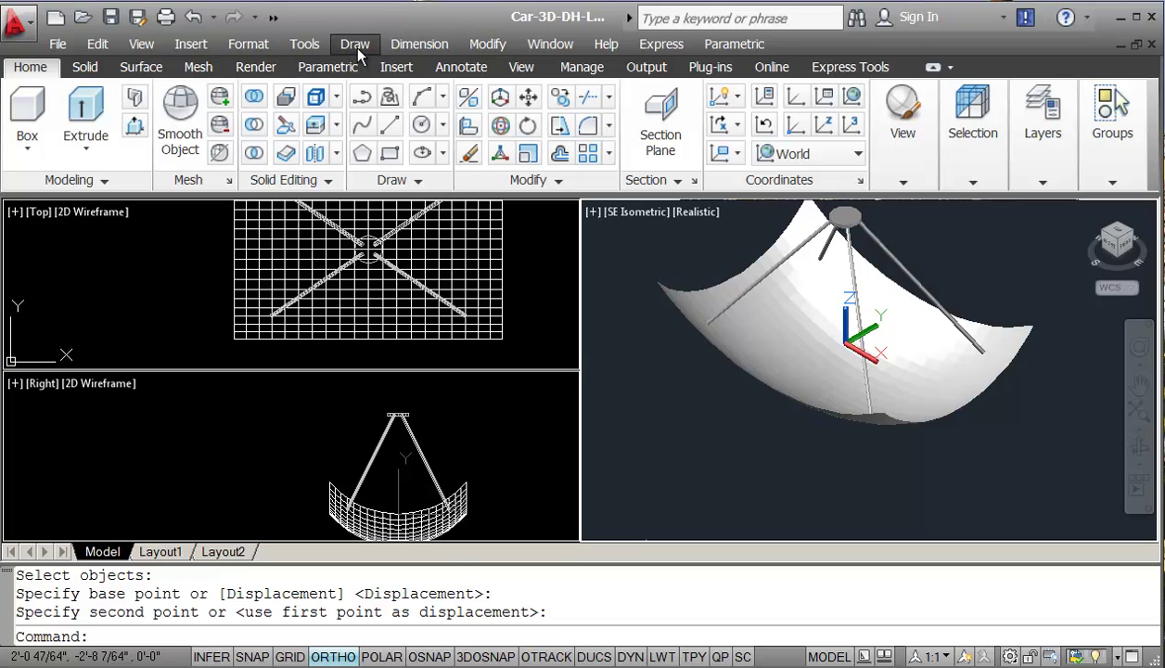
Place a horizontal linear dimension about 9.6 inches long in the empty area beside the shade in the Top viewport
click(401, 46)
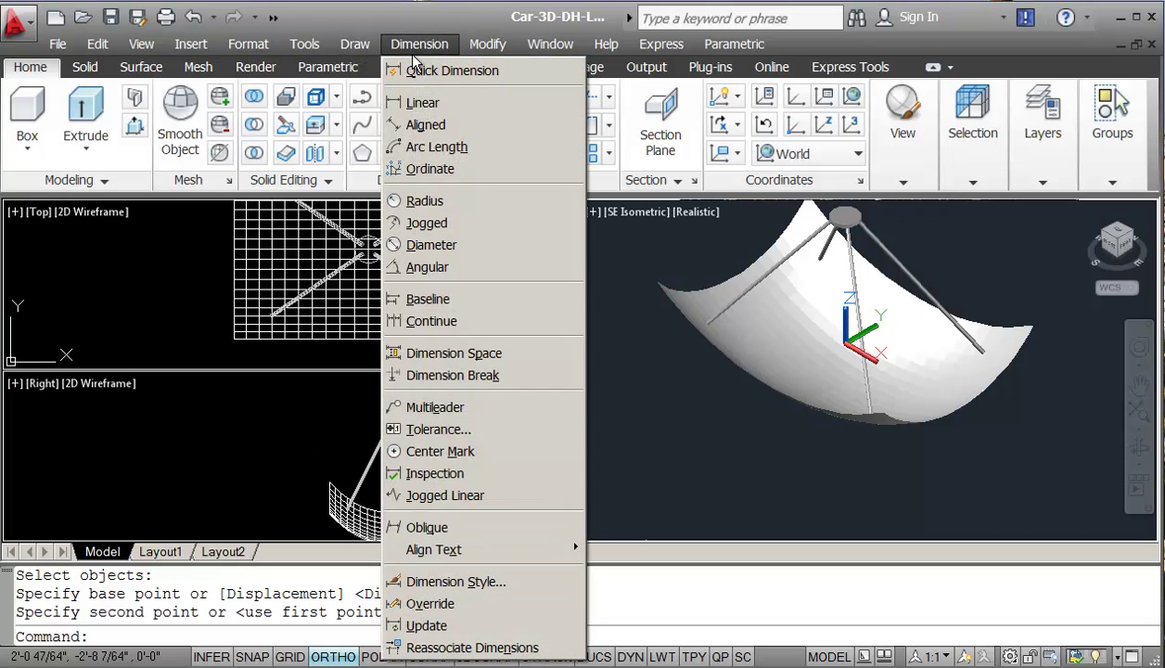
click(419, 105)
click(63, 275)
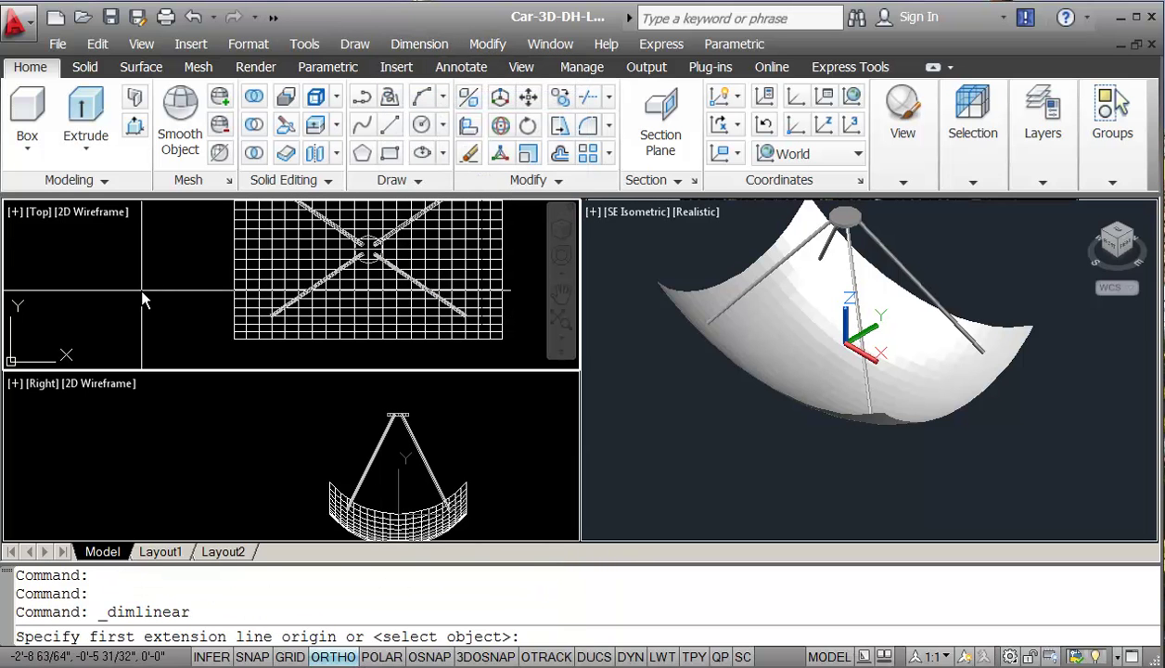
click(141, 291)
click(75, 290)
click(108, 253)
key(Escape)
key(Escape)
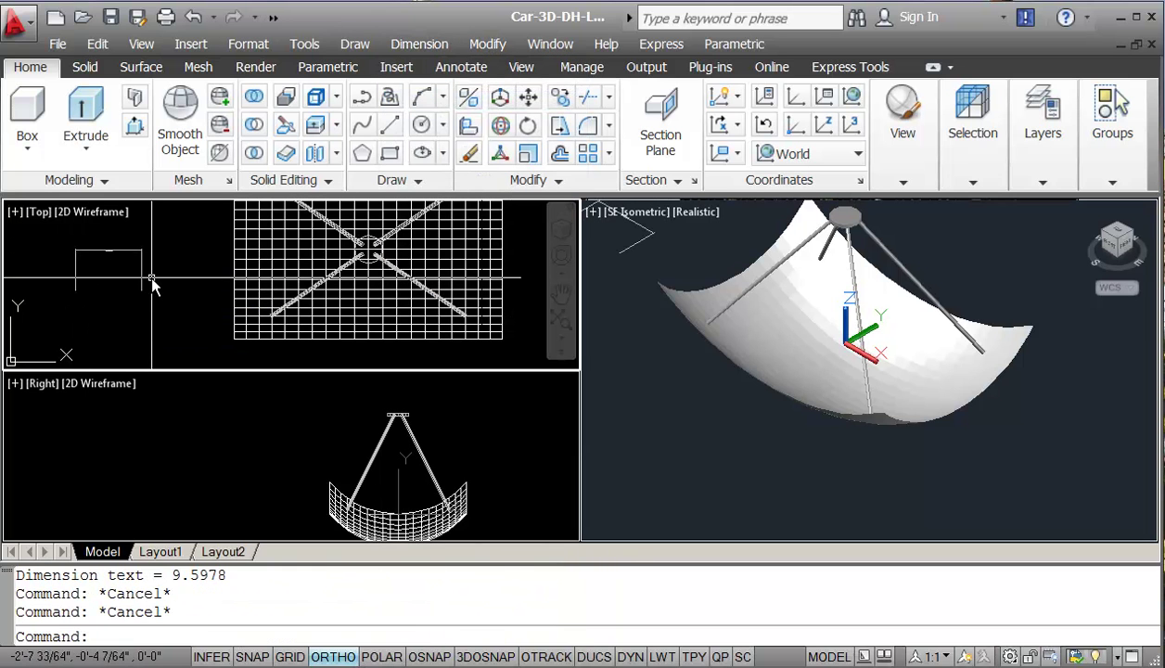
Erase the linear dimension beside the shade in the Top viewport
text(e)
key(Return)
click(182, 273)
click(99, 250)
key(Return)
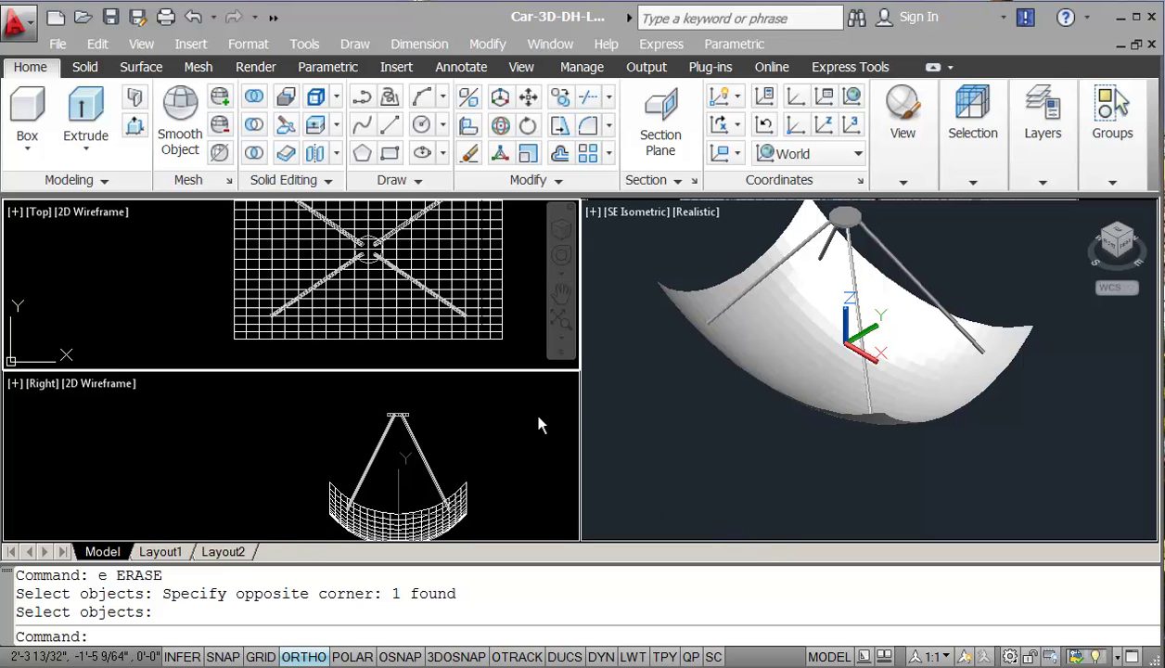
click(397, 448)
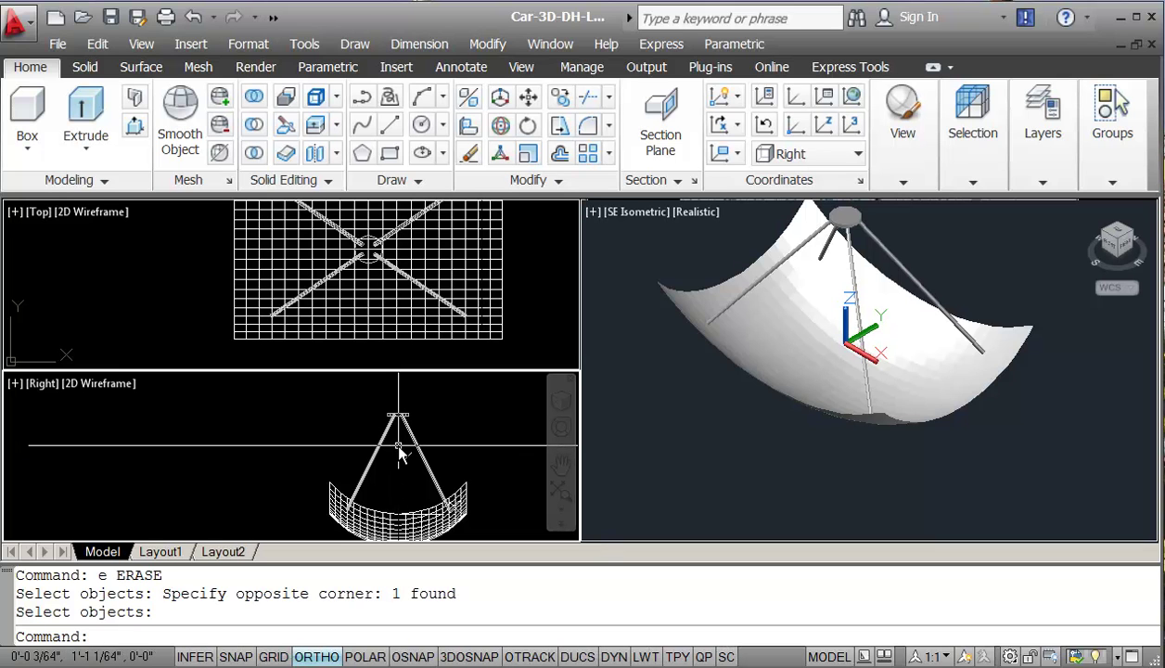
text(l)
key(Return)
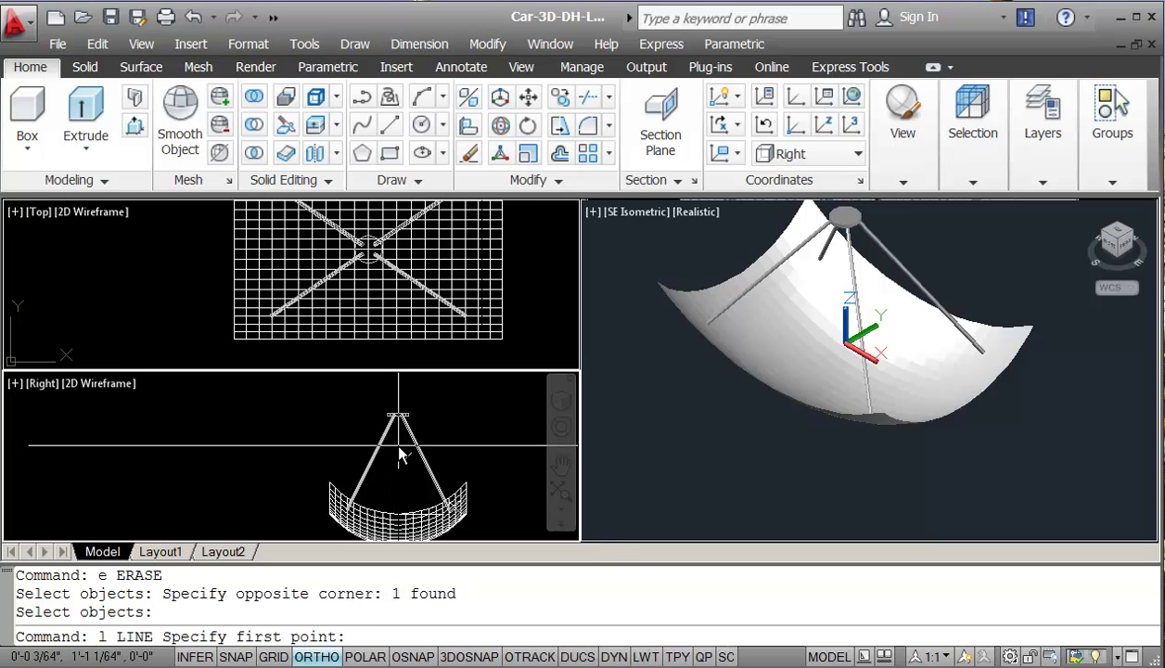
text(cen)
key(Return)
key(Return)
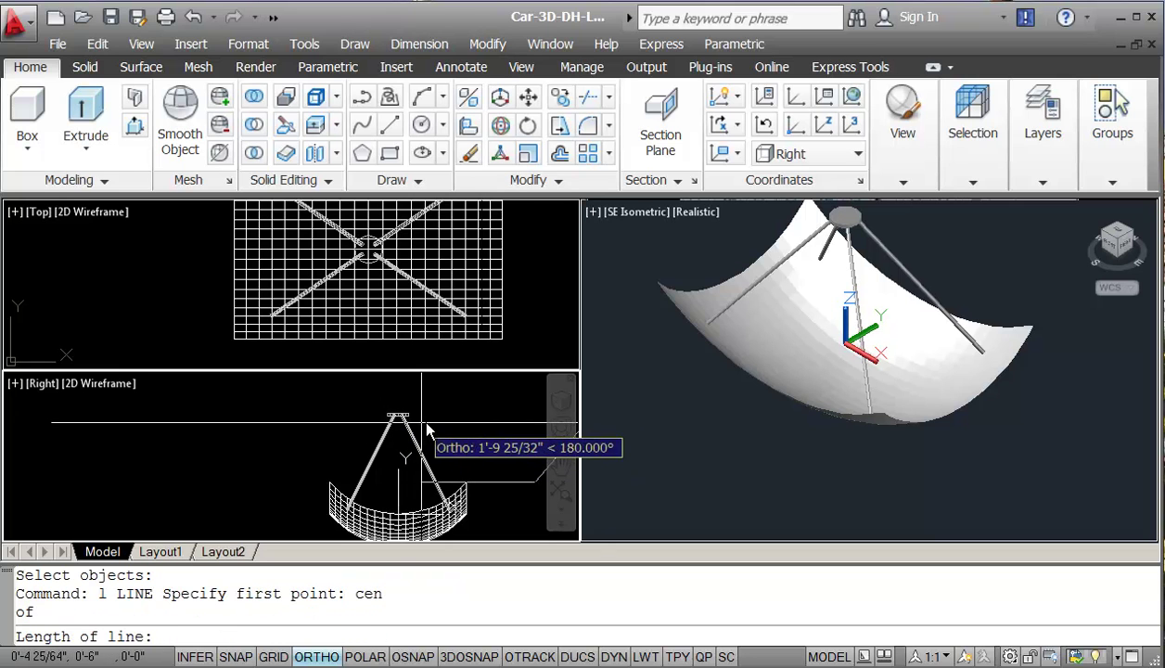
key(Escape)
key(Return)
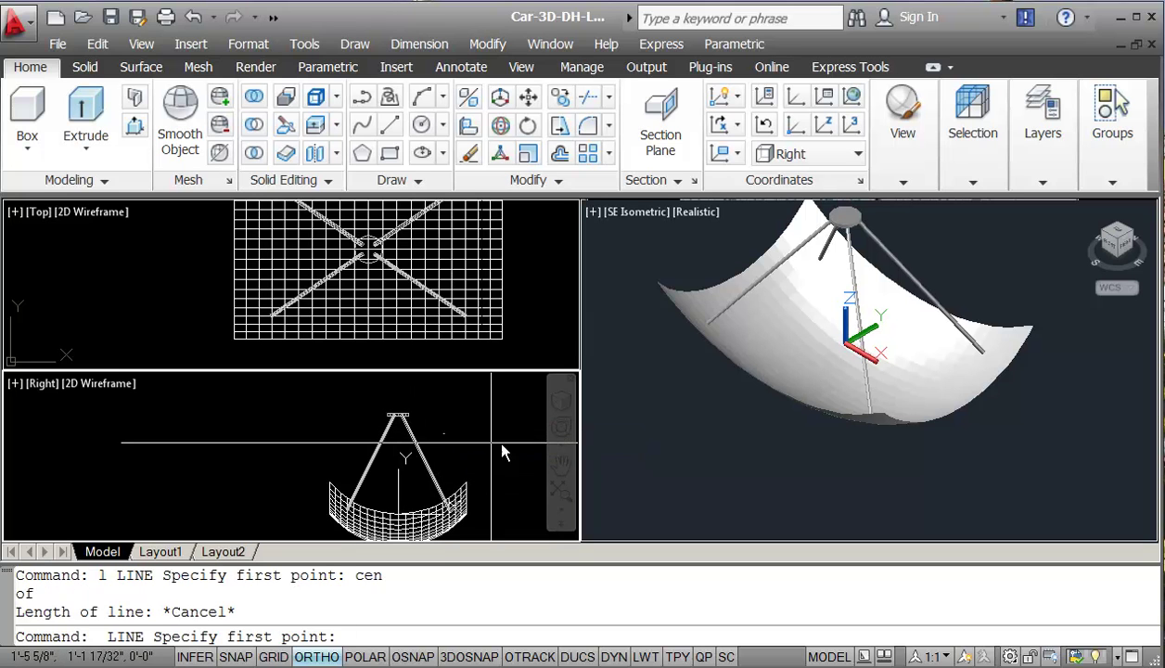
text(e)
key(Return)
click(431, 411)
key(Escape)
key(Escape)
text(e)
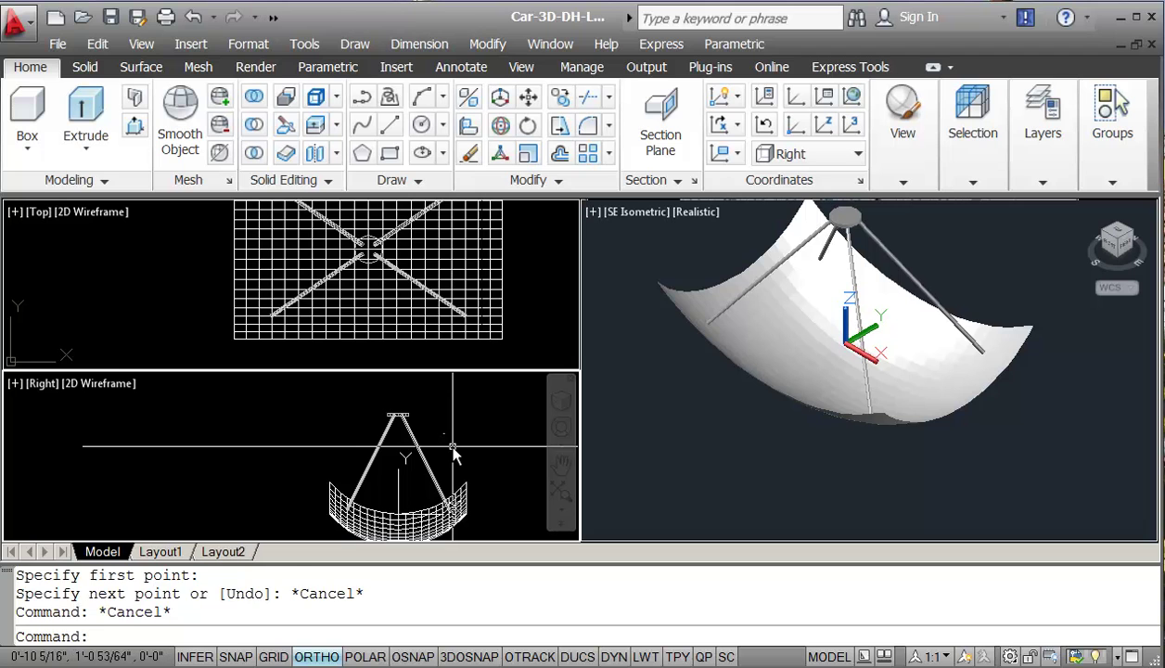
key(Return)
click(434, 423)
click(455, 454)
key(Return)
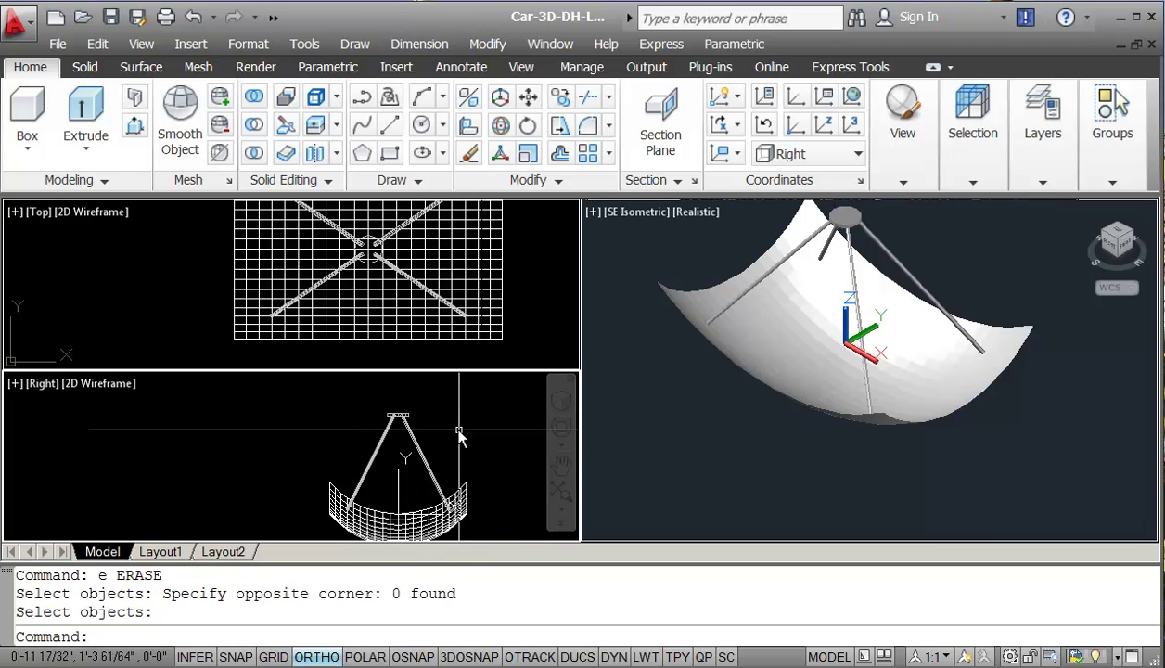
key(Escape)
key(Escape)
In the Right viewport, draw a line from the disc's centre 12 inches straight down
text(l)
key(Return)
text(cen)
key(Return)
click(396, 417)
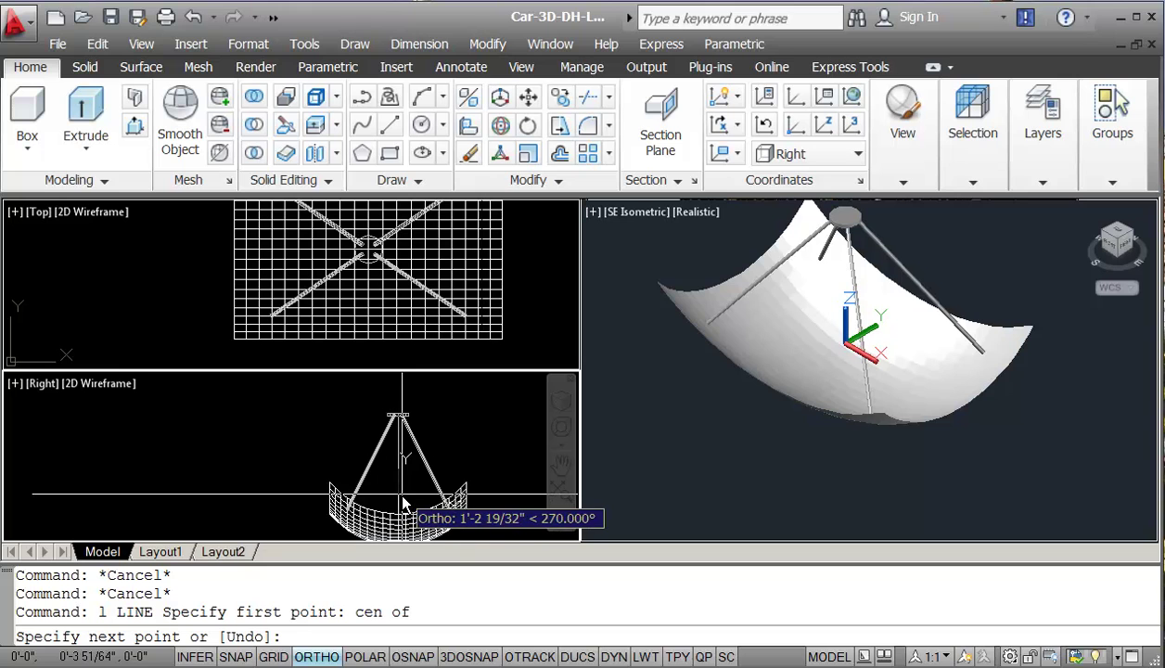
text(12)
key(Return)
key(Return)
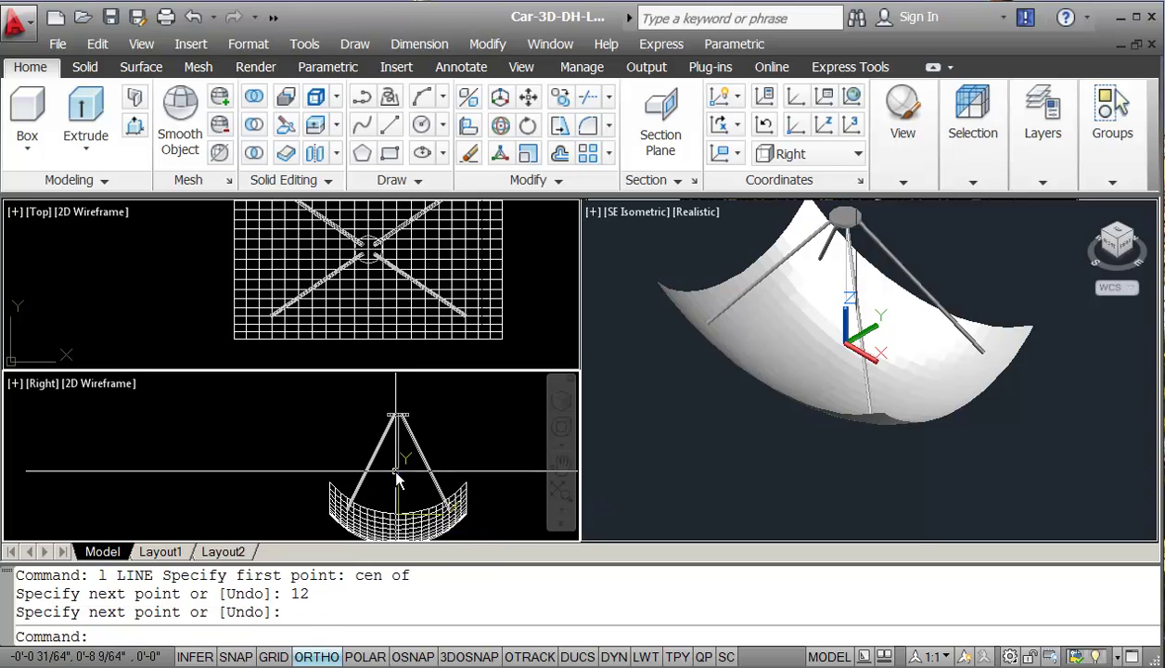
Move the vertical line below the disc's centre to the Defpoints layer and clear the selection
click(395, 456)
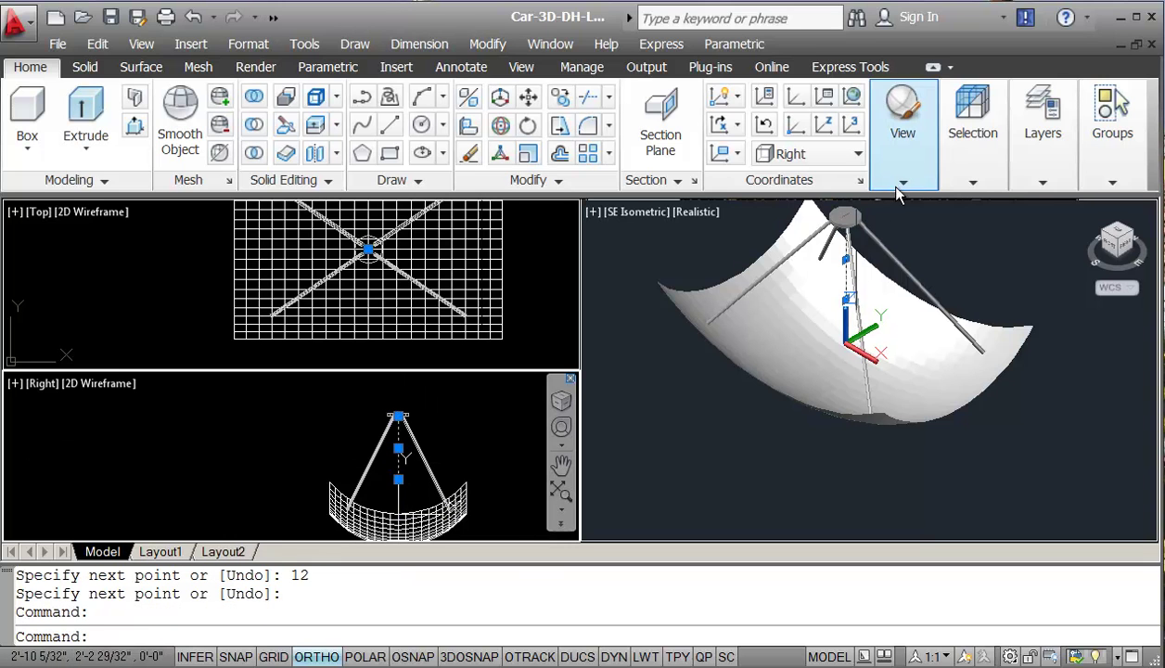
click(1043, 125)
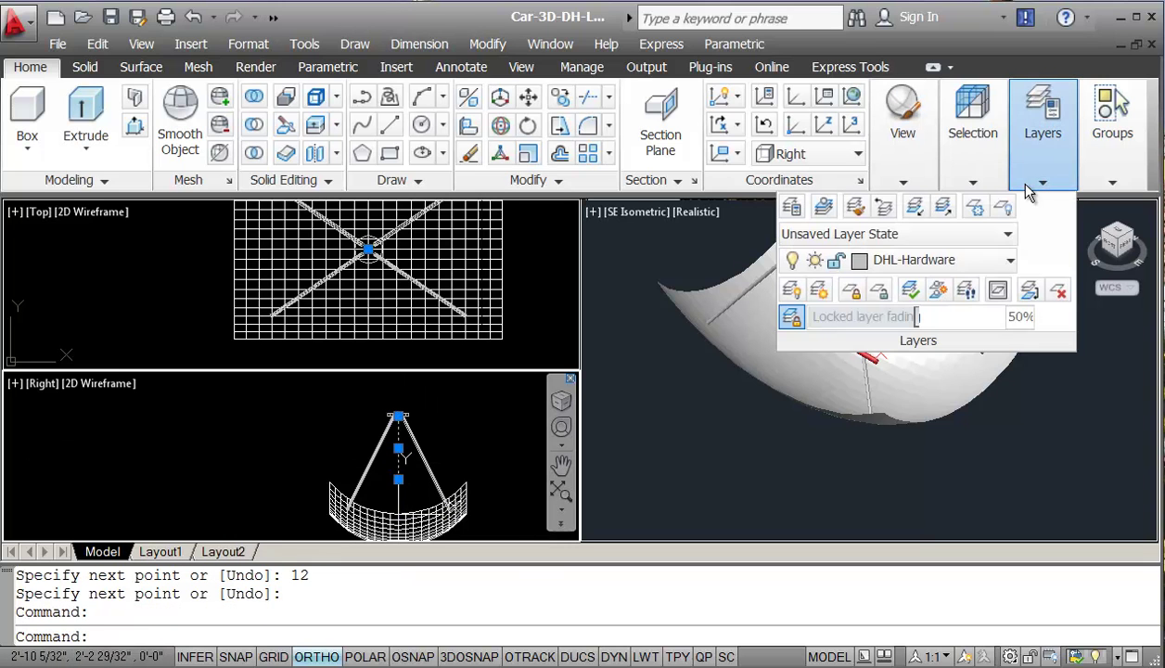
click(1007, 259)
click(981, 314)
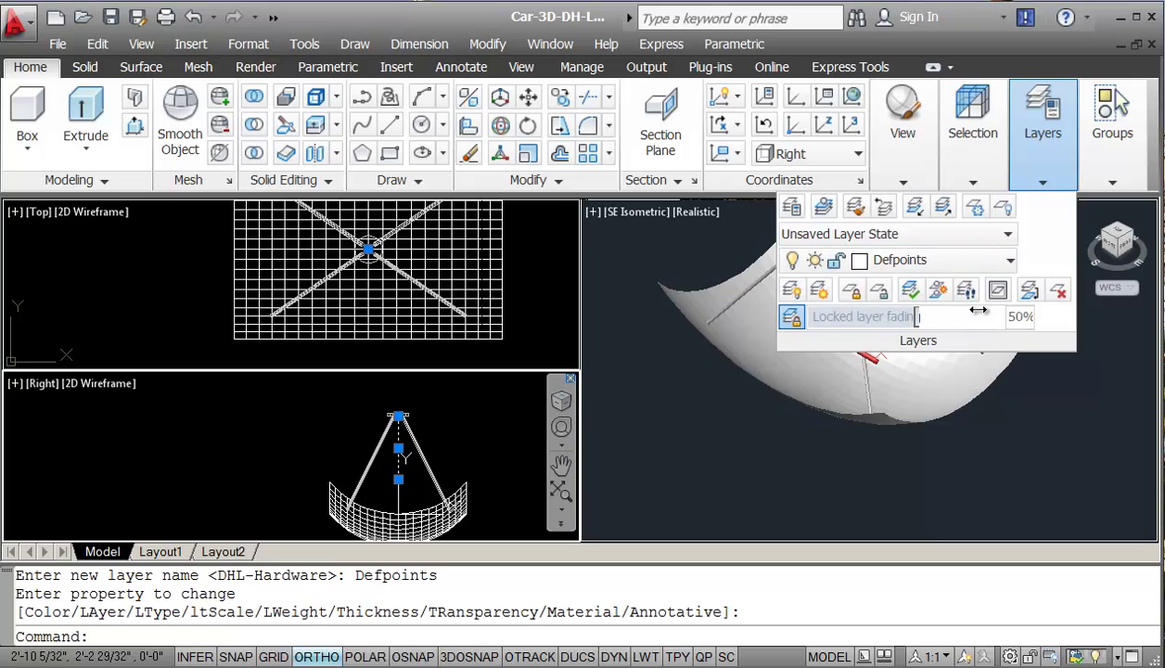
key(Escape)
key(Escape)
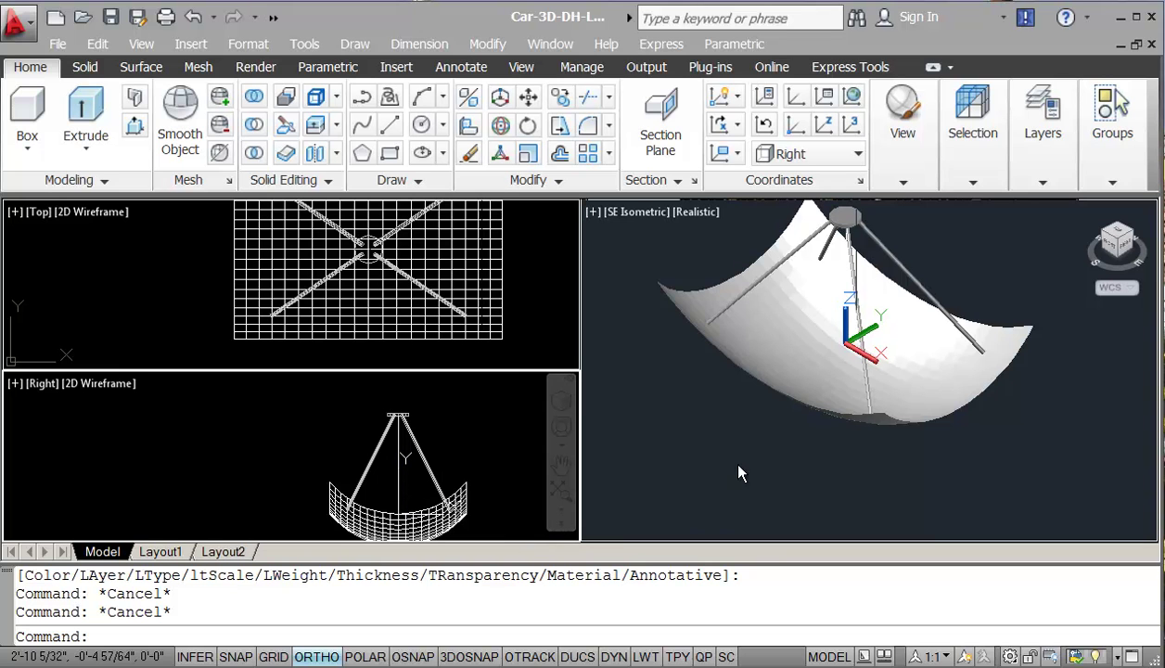
Save the drawing with the lamp shown from a low front angle in the Realistic viewport
middle_drag(700, 422, 718, 451)
click(670, 428)
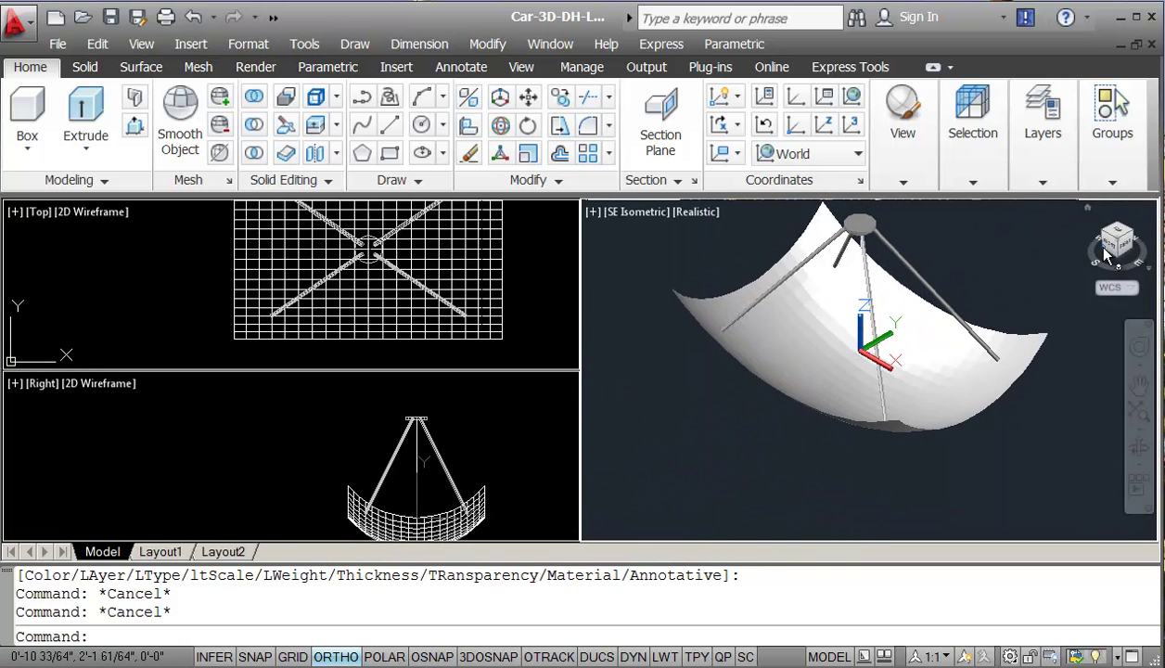
click(1139, 447)
drag(947, 449, 913, 383)
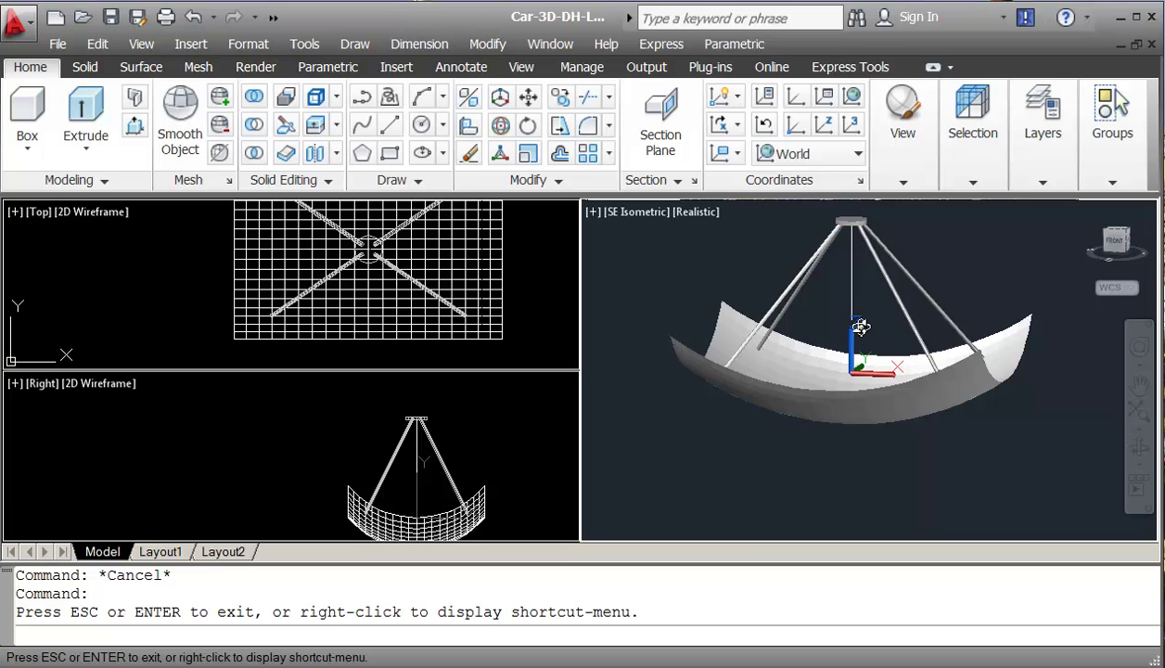
click(110, 17)
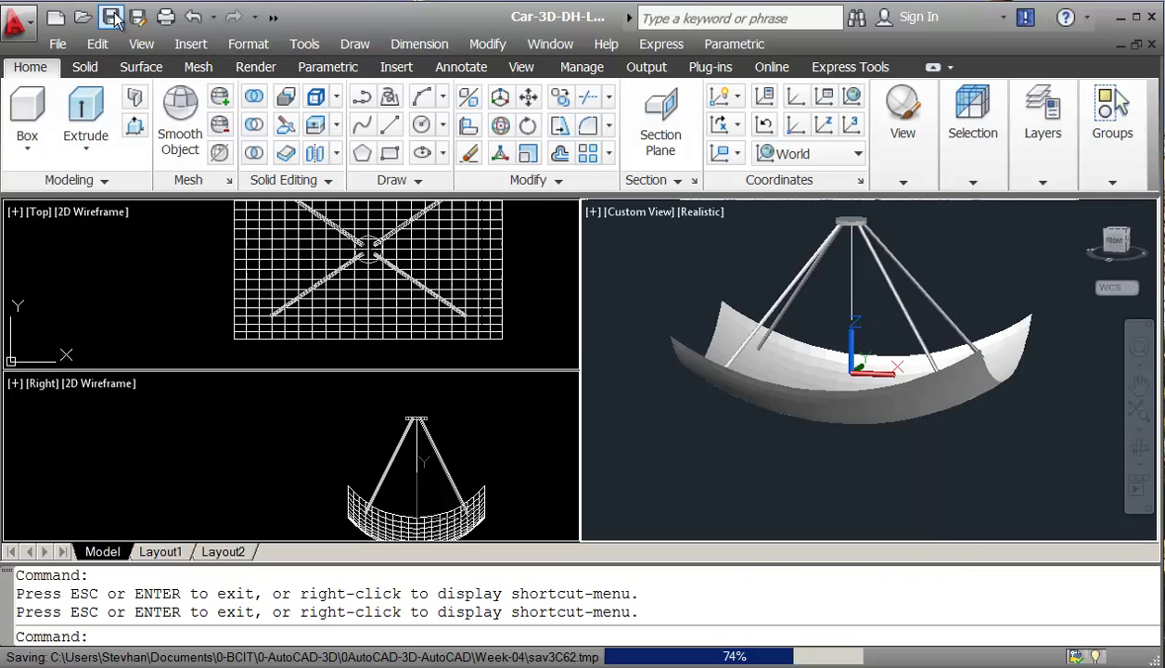